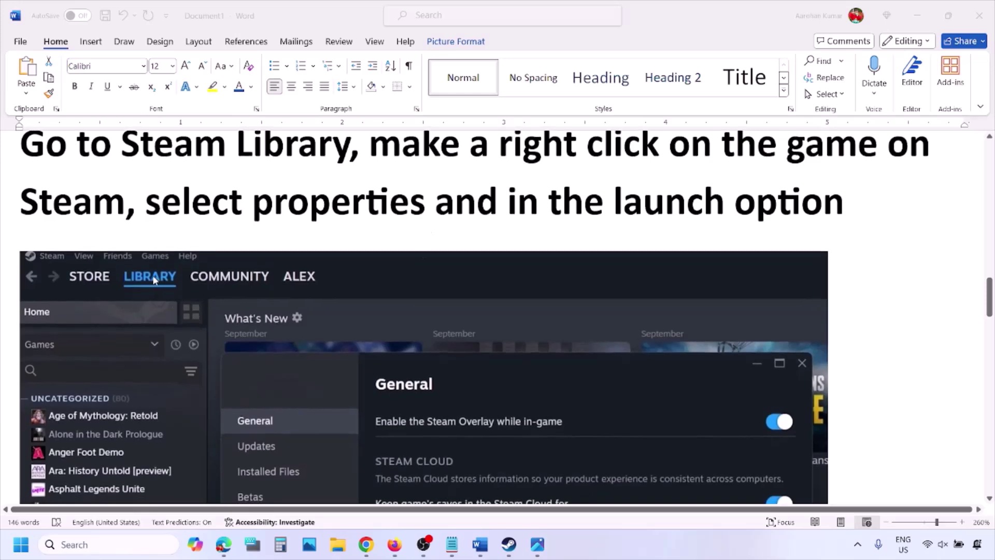
Highlight the instruction to select the game's properties in Steam and examine the picture showing the -dx11 launch option.
{"action": "left_click", "coordinate": [375, 151]}
{"action": "left_click_drag", "start_coordinate": [375, 151], "coordinate": [888, 151]}
{"action": "left_click_drag", "start_coordinate": [244, 202], "coordinate": [428, 204]}
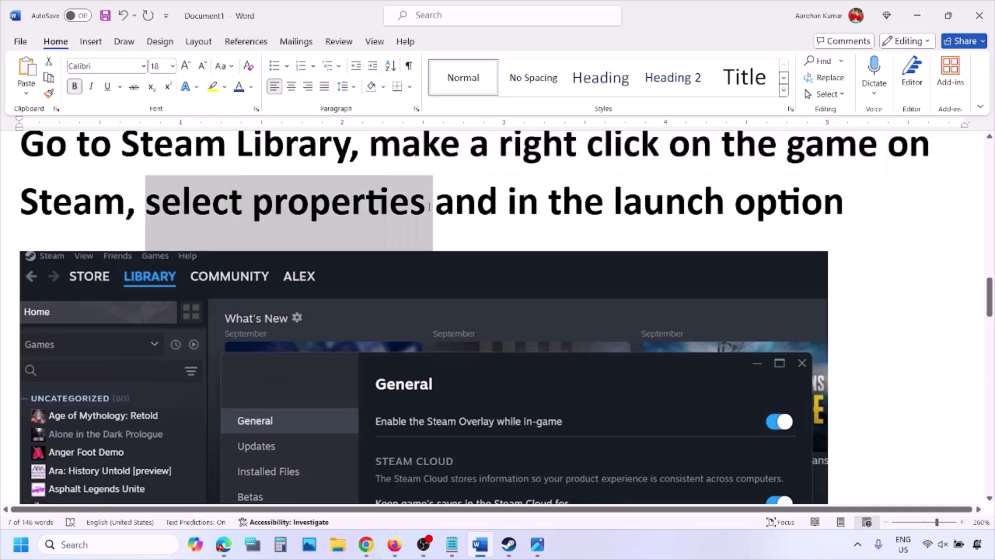
{"action": "scroll", "coordinate": [429, 207], "scroll_direction": "down", "scroll_amount": 5}
{"action": "scroll", "coordinate": [429, 206], "scroll_direction": "up", "scroll_amount": 3}
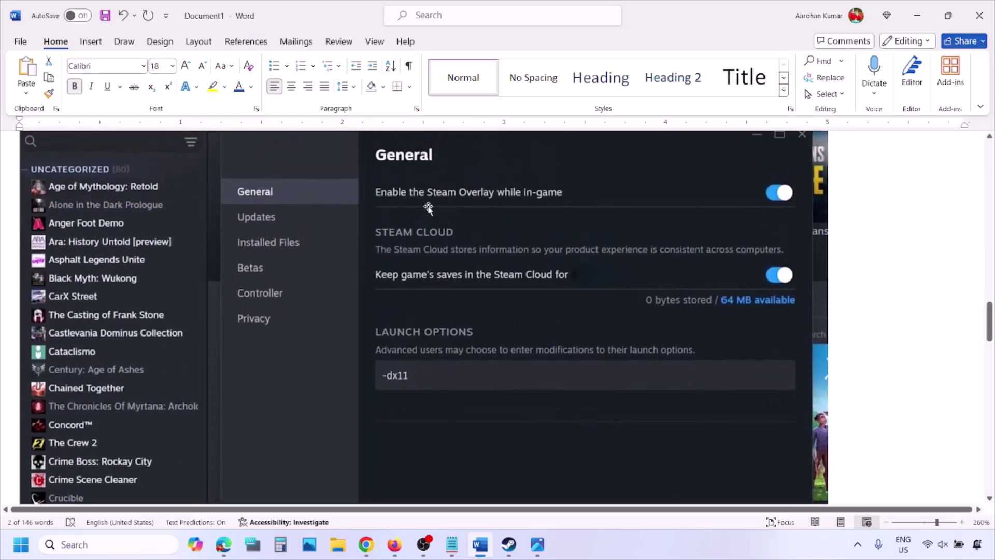
{"action": "right_click", "coordinate": [431, 174]}
{"action": "left_click", "coordinate": [394, 382]}
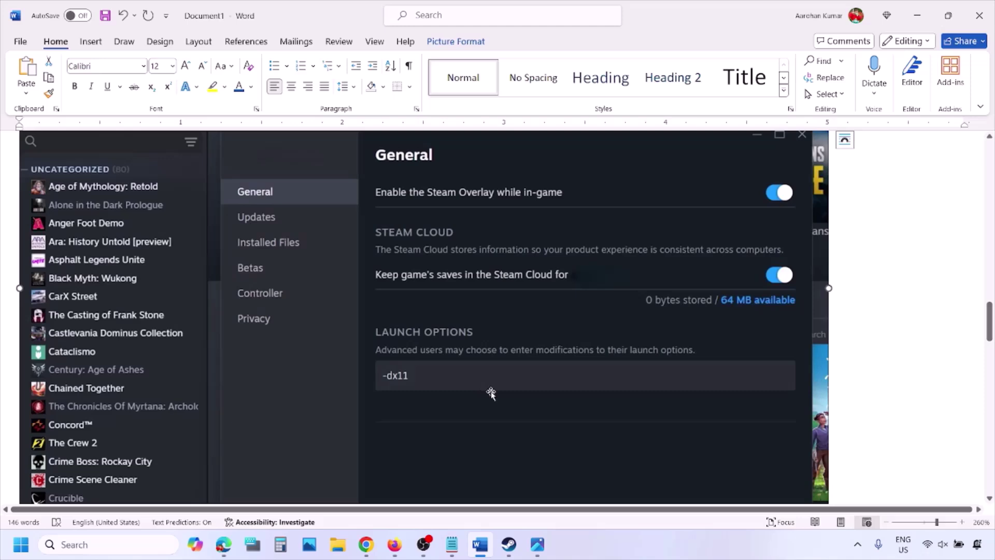
Examine the document's pictures of the -d3d11 and -dx12 launch options.
{"action": "scroll", "coordinate": [491, 393], "scroll_direction": "down", "scroll_amount": 10}
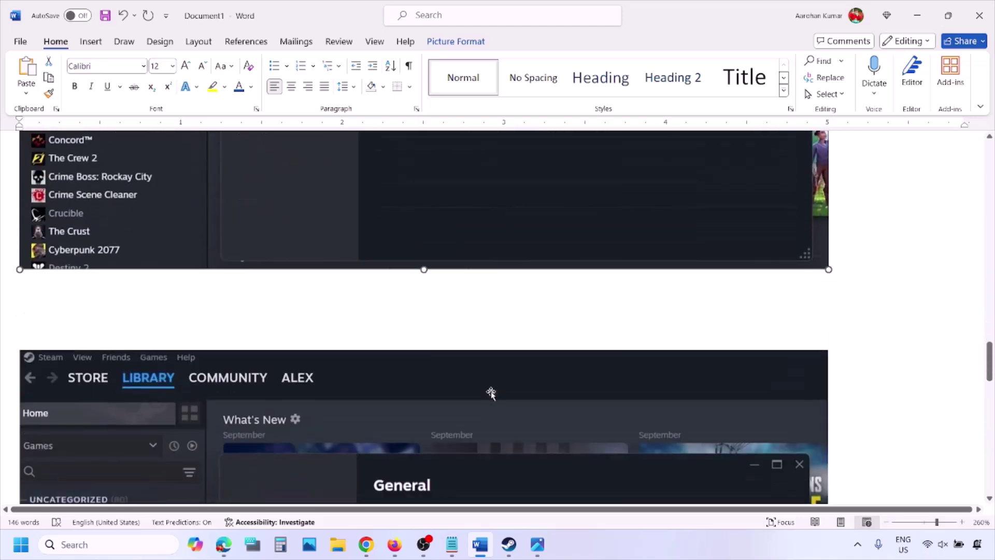
{"action": "scroll", "coordinate": [491, 392], "scroll_direction": "down", "scroll_amount": 6}
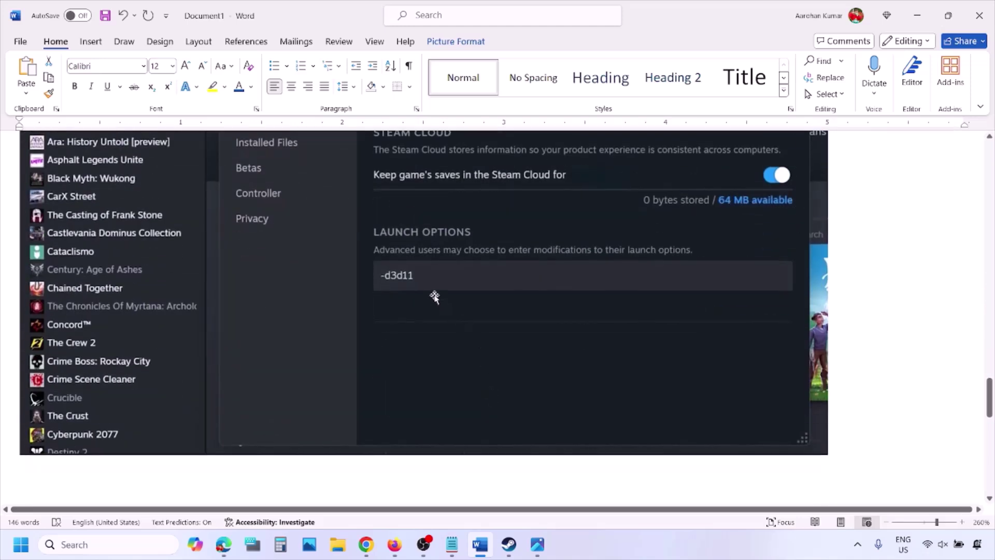
{"action": "scroll", "coordinate": [436, 280], "scroll_direction": "up", "scroll_amount": 2}
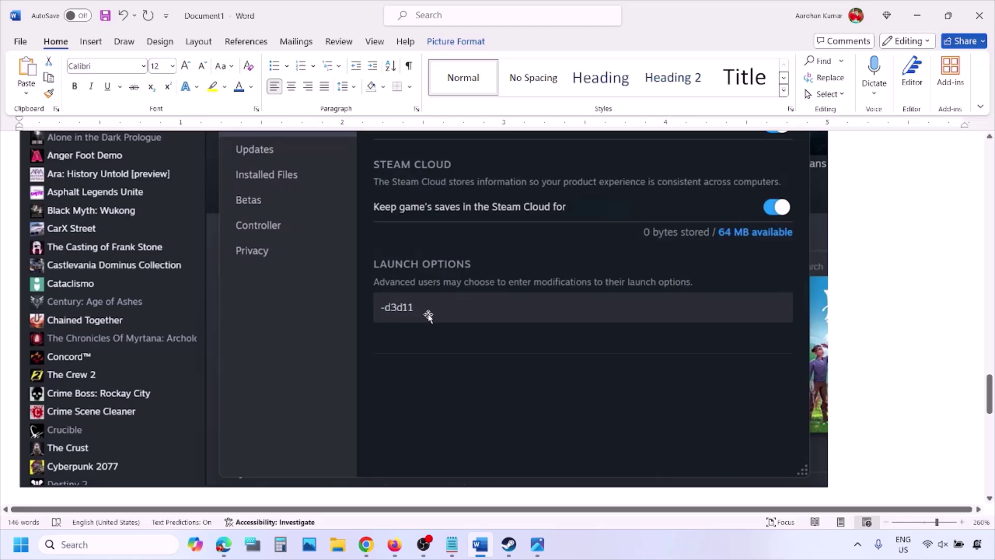
{"action": "scroll", "coordinate": [447, 318], "scroll_direction": "down", "scroll_amount": 10}
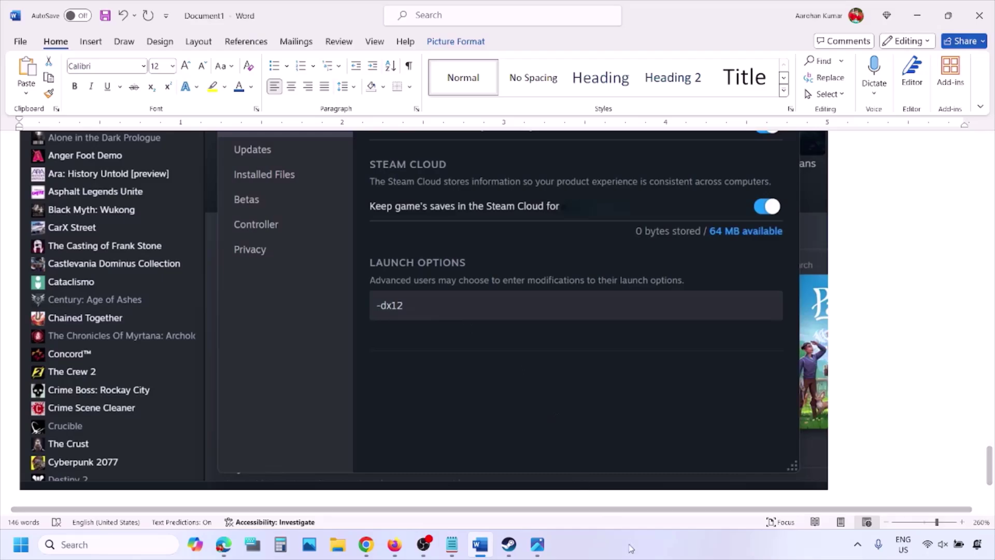
Leave the document for the Steam library and display the Windows power options that include Restart.
{"action": "left_click", "coordinate": [481, 545]}
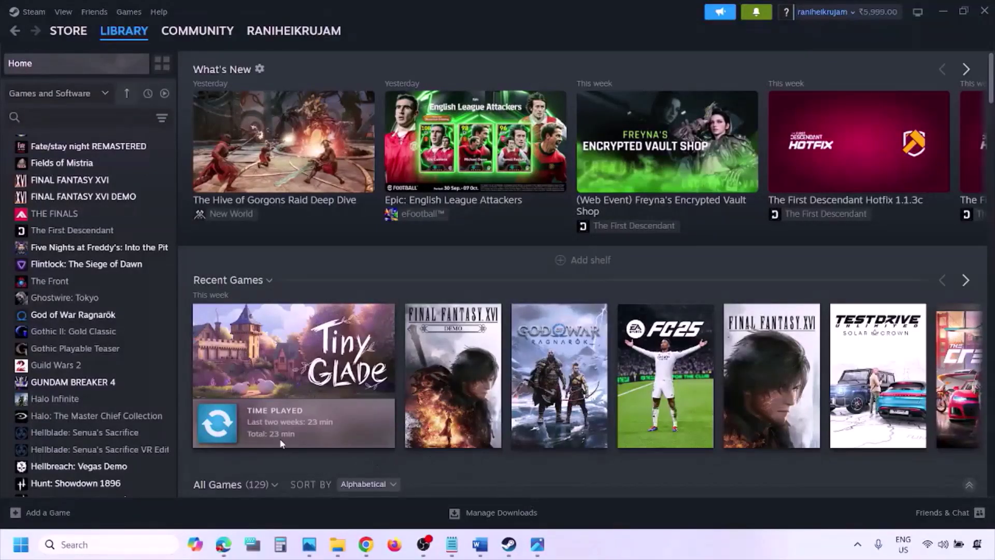
{"action": "key", "text": "super"}
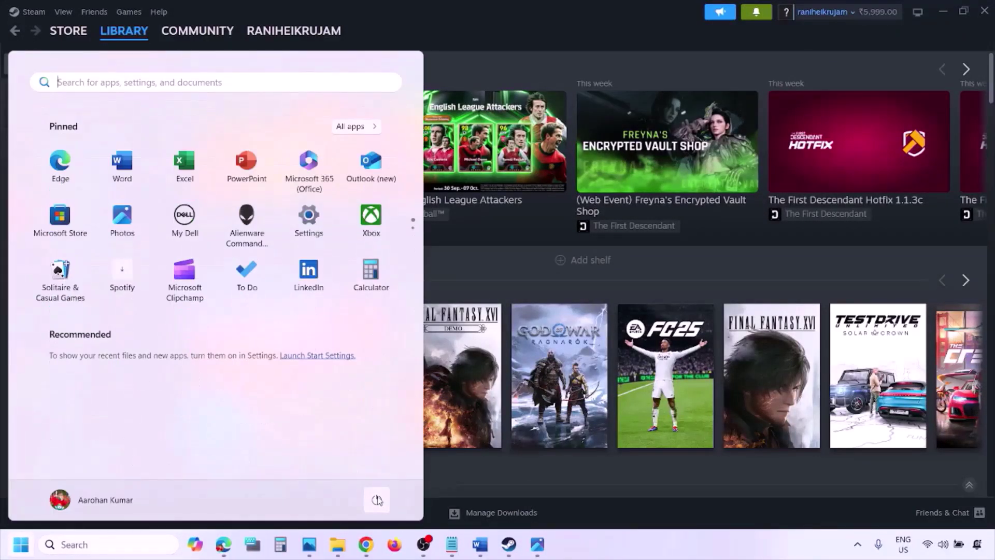
{"action": "left_click", "coordinate": [377, 501]}
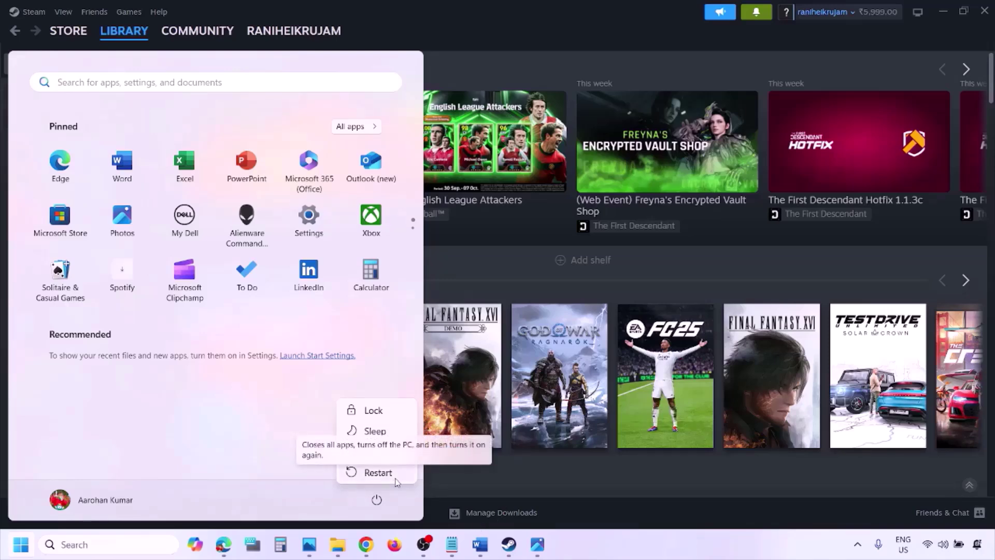
Switch back to Word and highlight the Step 2 instruction to run the game as an administrator from the game installation folder.
{"action": "left_click", "coordinate": [484, 553]}
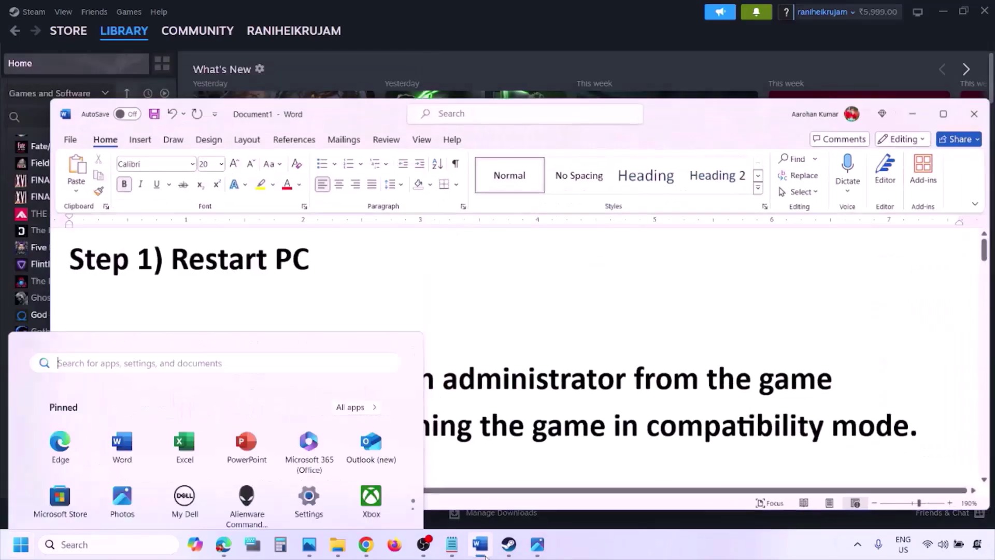
{"action": "left_click_drag", "start_coordinate": [173, 376], "coordinate": [756, 371]}
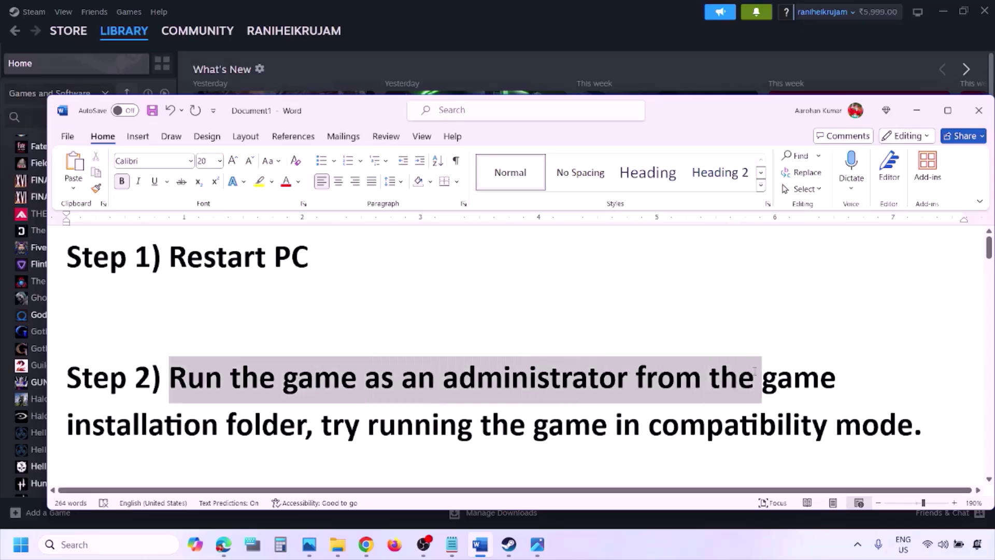
{"action": "left_click_drag", "start_coordinate": [171, 377], "coordinate": [295, 425]}
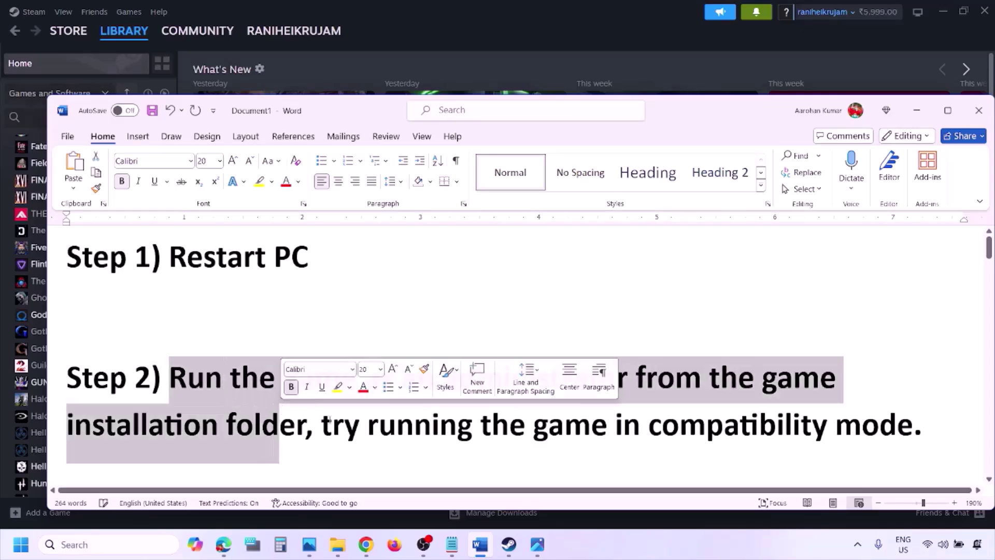
Switch to Photos and examine the Manage > Browse local files command of the game in 1.png.
{"action": "left_click", "coordinate": [630, 547]}
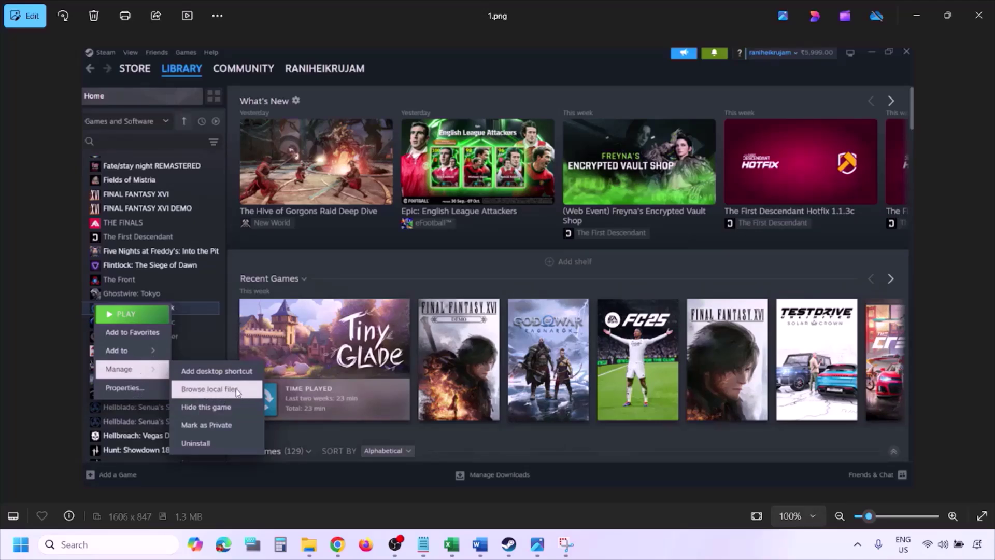
{"action": "scroll", "coordinate": [233, 389], "scroll_direction": "up", "scroll_amount": 1}
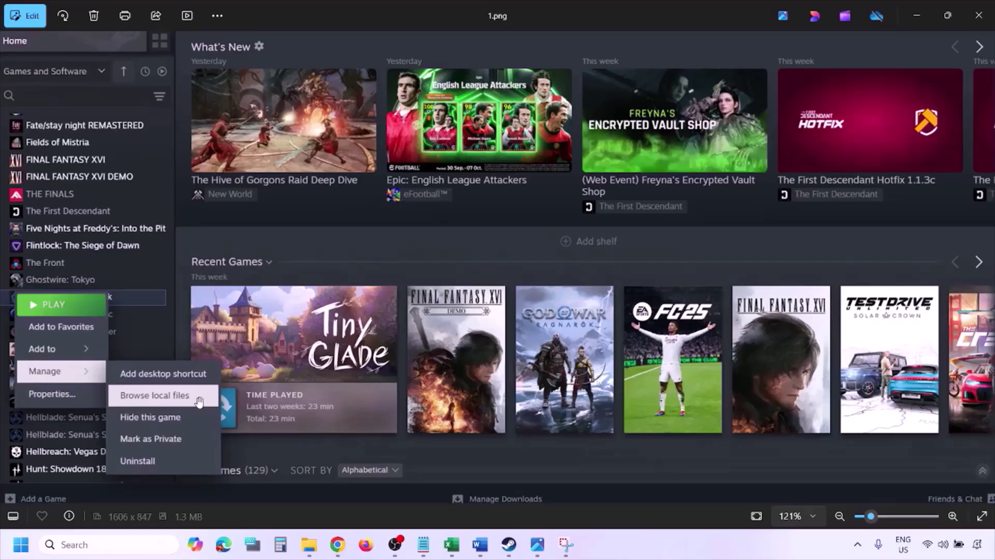
{"action": "scroll", "coordinate": [199, 401], "scroll_direction": "down", "scroll_amount": 1}
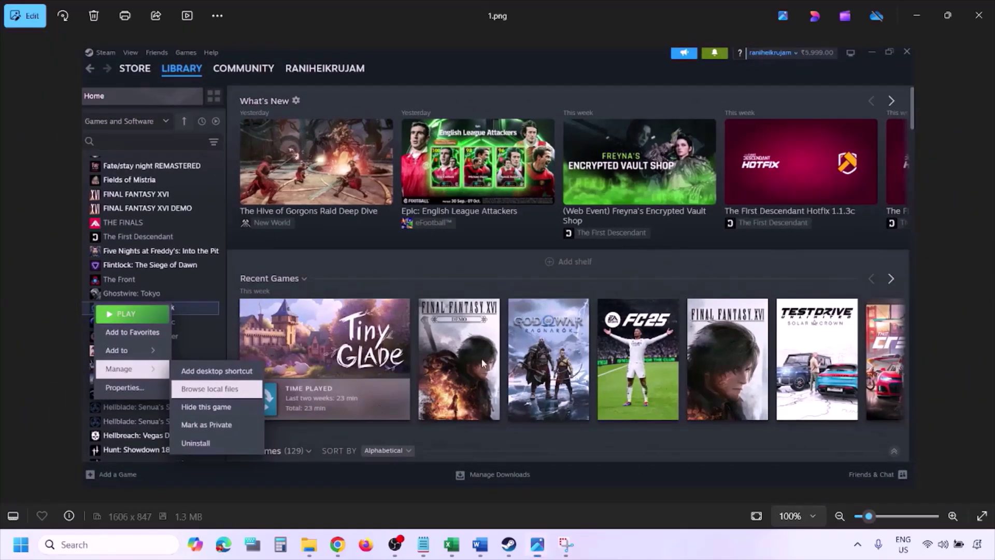
Show 2.png and examine the Properties entry in the file's context menu up close.
{"action": "key", "text": "Right"}
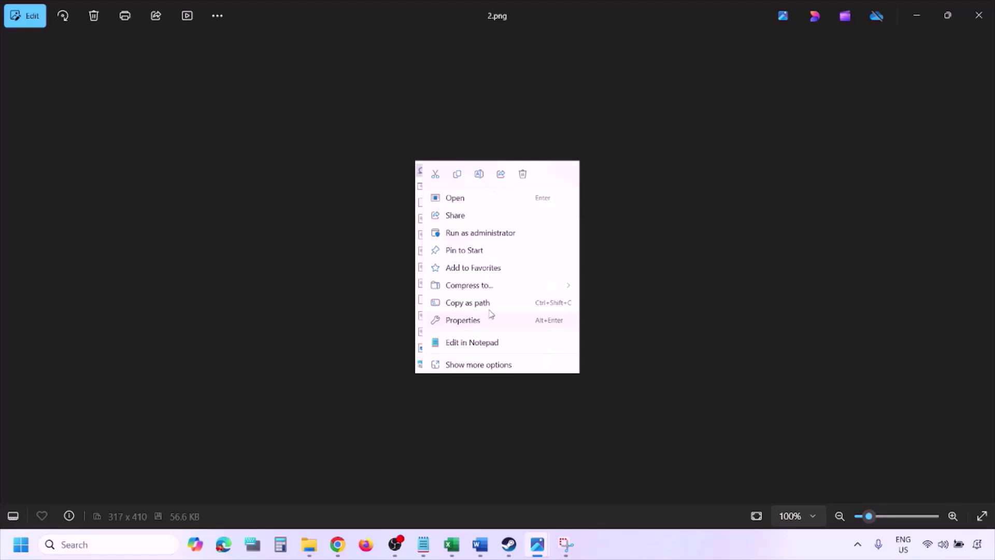
{"action": "scroll", "coordinate": [491, 314], "scroll_direction": "up", "scroll_amount": 3}
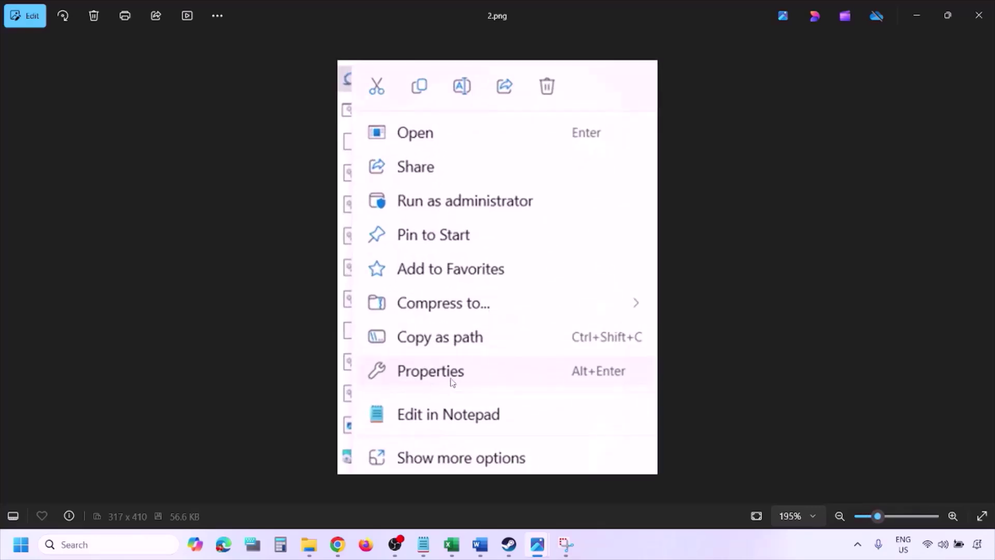
{"action": "scroll", "coordinate": [458, 382], "scroll_direction": "down", "scroll_amount": 3}
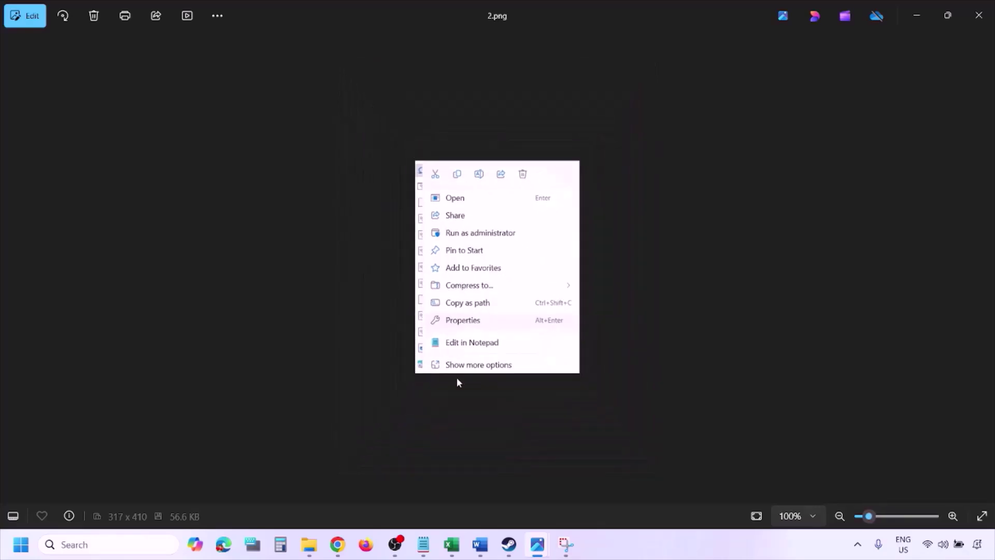
Show 3.png and examine the "Run this program as an administrator" compatibility setting up close.
{"action": "key", "text": "Right"}
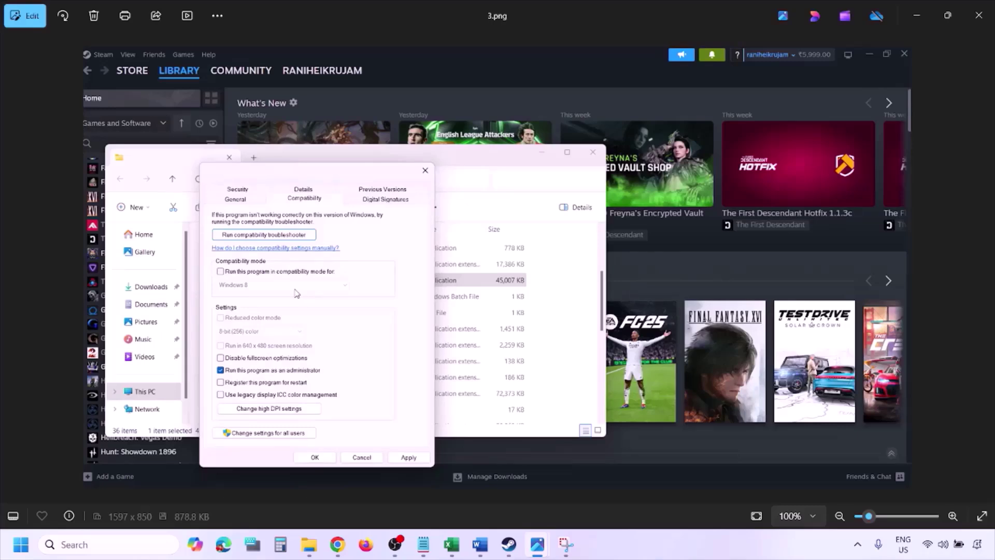
{"action": "scroll", "coordinate": [296, 293], "scroll_direction": "up", "scroll_amount": 1}
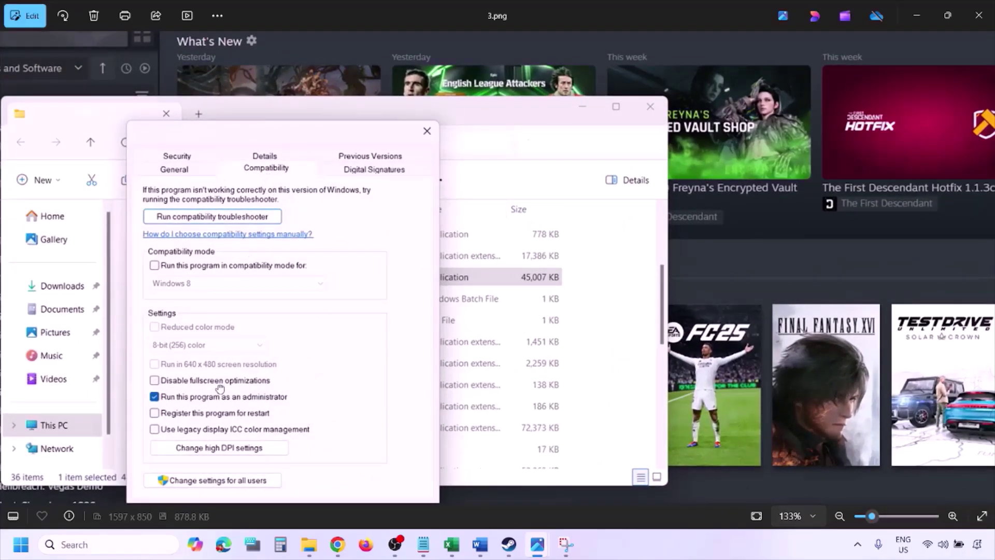
{"action": "scroll", "coordinate": [220, 386], "scroll_direction": "down", "scroll_amount": 1}
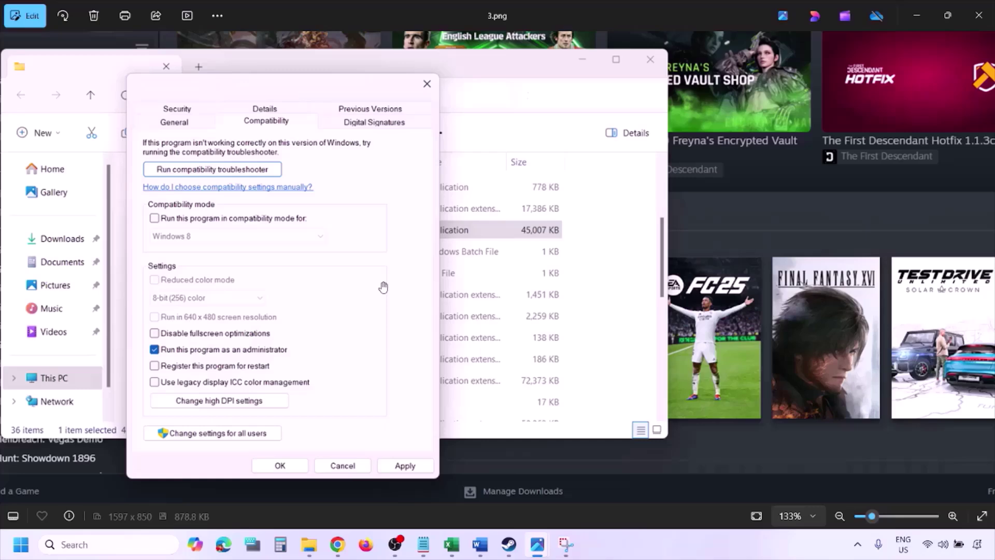
{"action": "scroll", "coordinate": [383, 286], "scroll_direction": "down", "scroll_amount": 2}
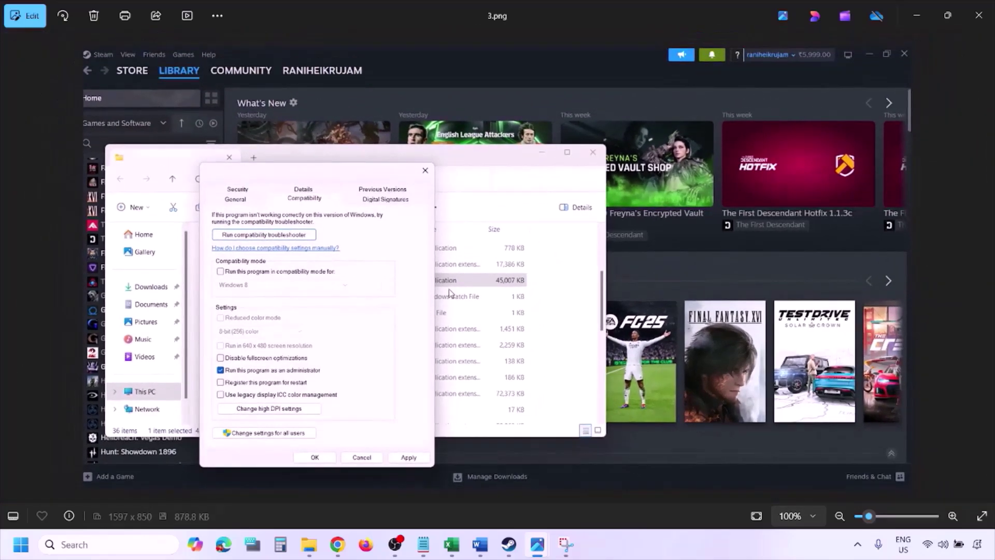
Show 4.png and examine the compatibility mode setting for Windows 8 and the dialog's confirmation options up close.
{"action": "key", "text": "Right"}
{"action": "scroll", "coordinate": [449, 294], "scroll_direction": "up", "scroll_amount": 3}
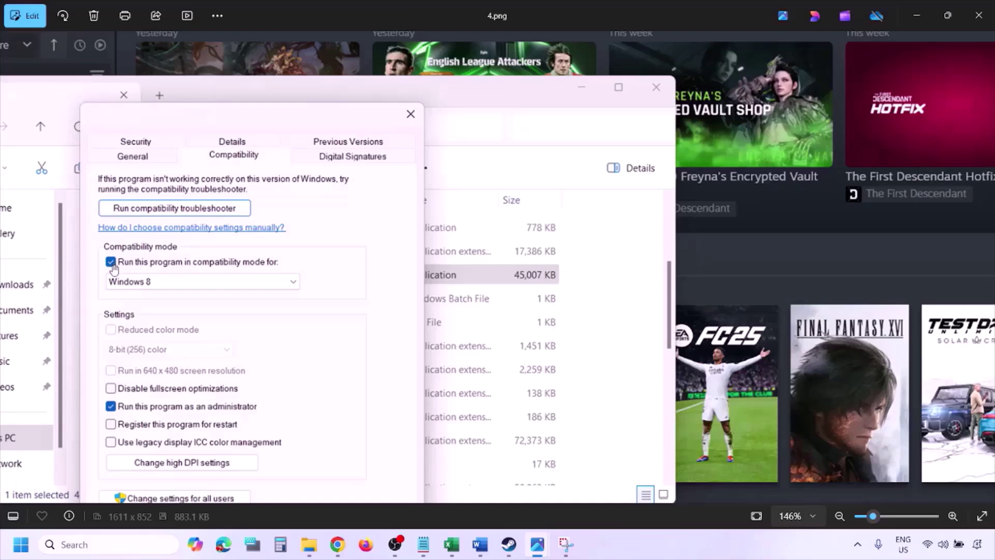
{"action": "left_click_drag", "start_coordinate": [131, 276], "coordinate": [137, 240]}
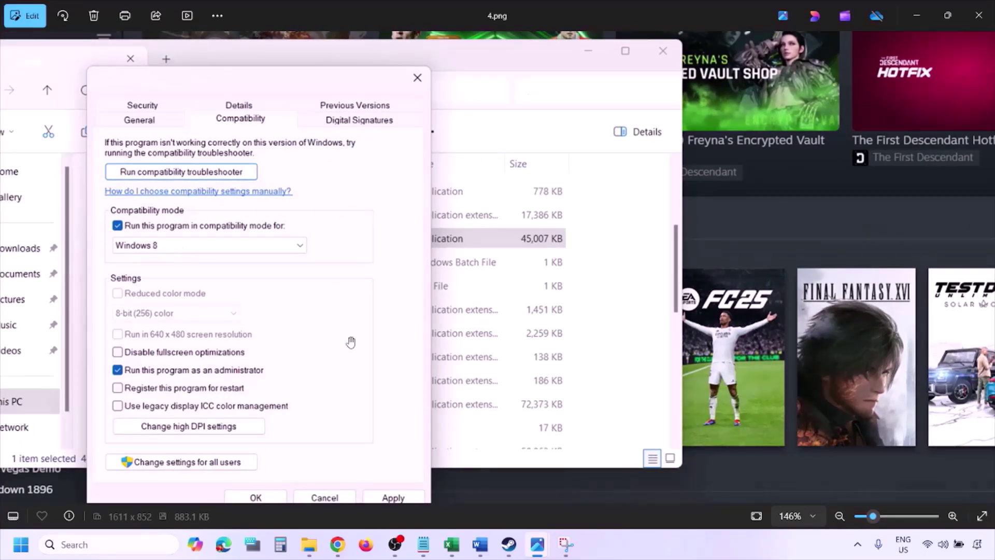
{"action": "left_click_drag", "start_coordinate": [383, 388], "coordinate": [390, 354]}
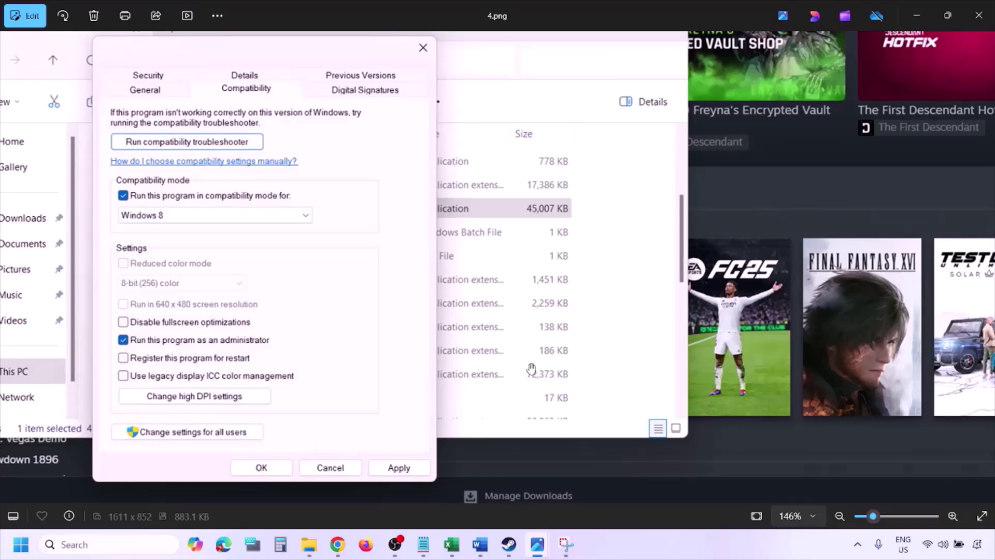
{"action": "scroll", "coordinate": [562, 359], "scroll_direction": "down", "scroll_amount": 3}
Show 5.png and examine the Windows 7 and Windows 8 choices in the compatibility mode list.
{"action": "key", "text": "Right"}
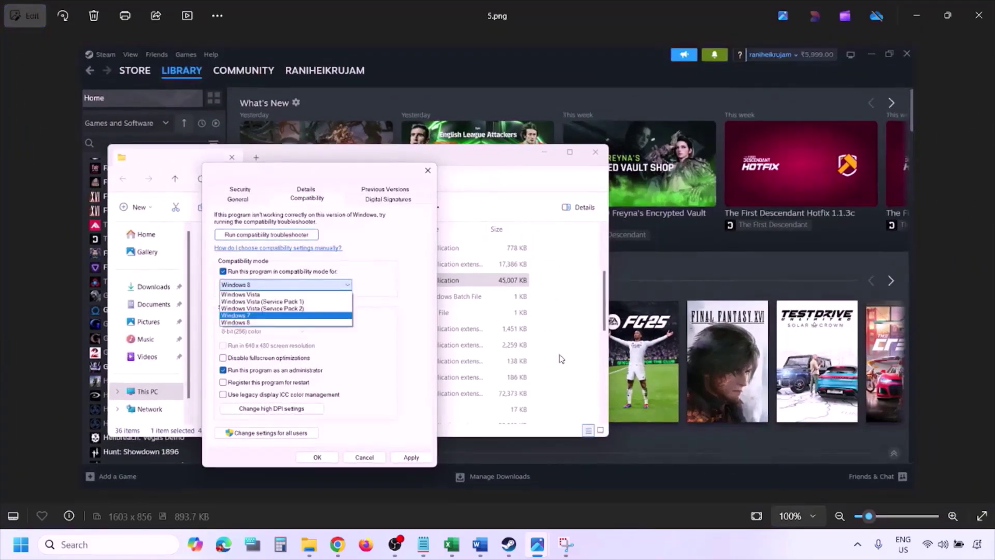
{"action": "scroll", "coordinate": [324, 308], "scroll_direction": "up", "scroll_amount": 3}
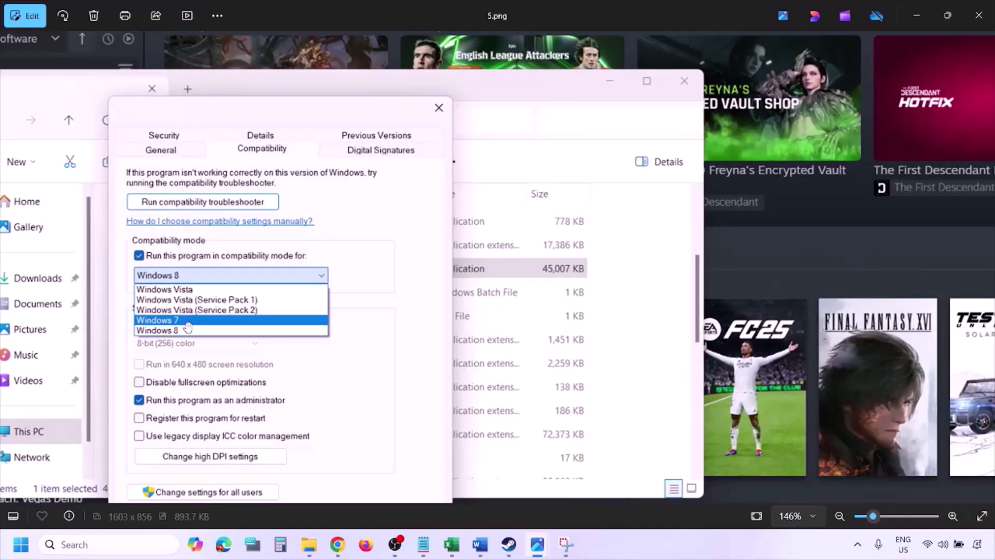
{"action": "scroll", "coordinate": [191, 325], "scroll_direction": "down", "scroll_amount": 3}
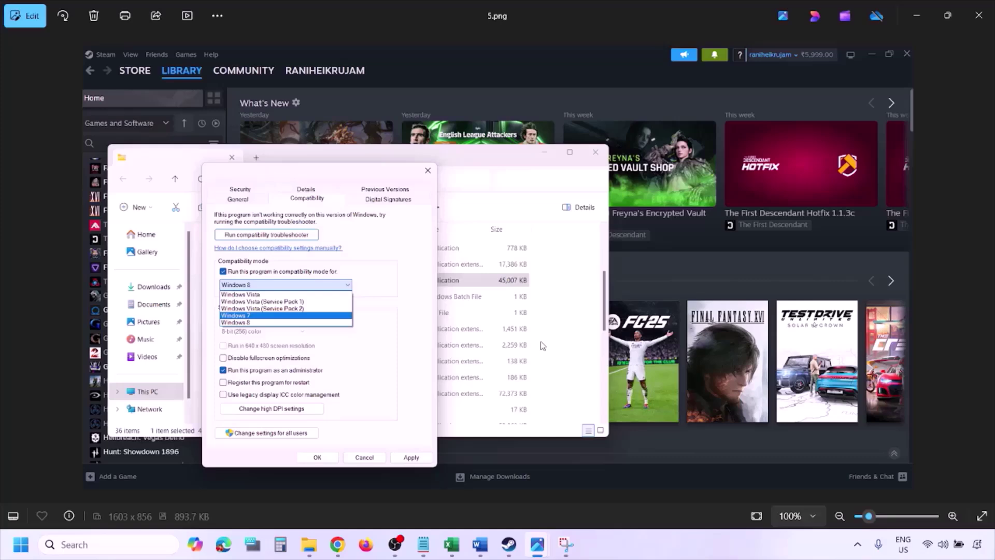
Examine the Windows 7 compatibility mode and "Disable fullscreen optimizations" settings in 6.png, and go on to 7.png.
{"action": "key", "text": "Right"}
{"action": "scroll", "coordinate": [325, 307], "scroll_direction": "up", "scroll_amount": 3}
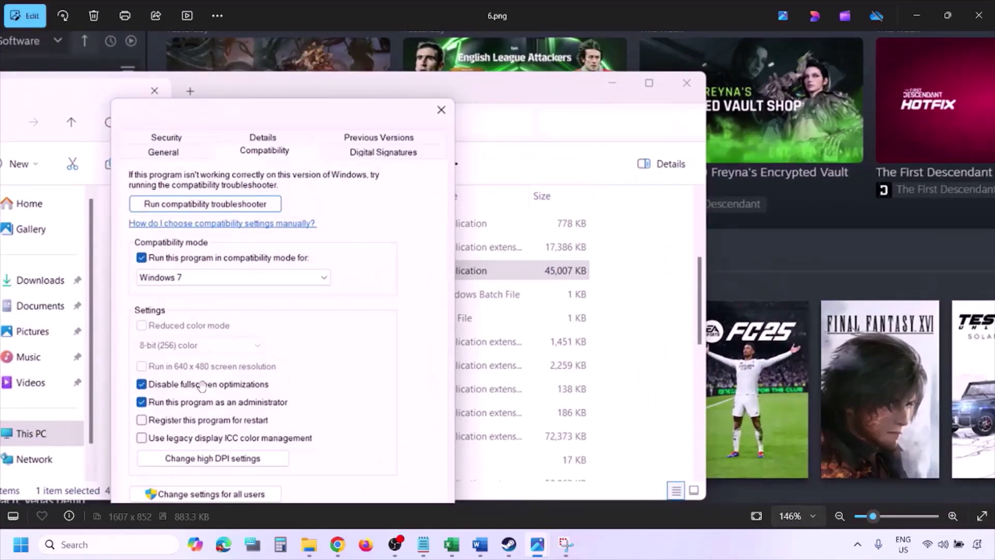
{"action": "left_click_drag", "start_coordinate": [282, 363], "coordinate": [328, 265]}
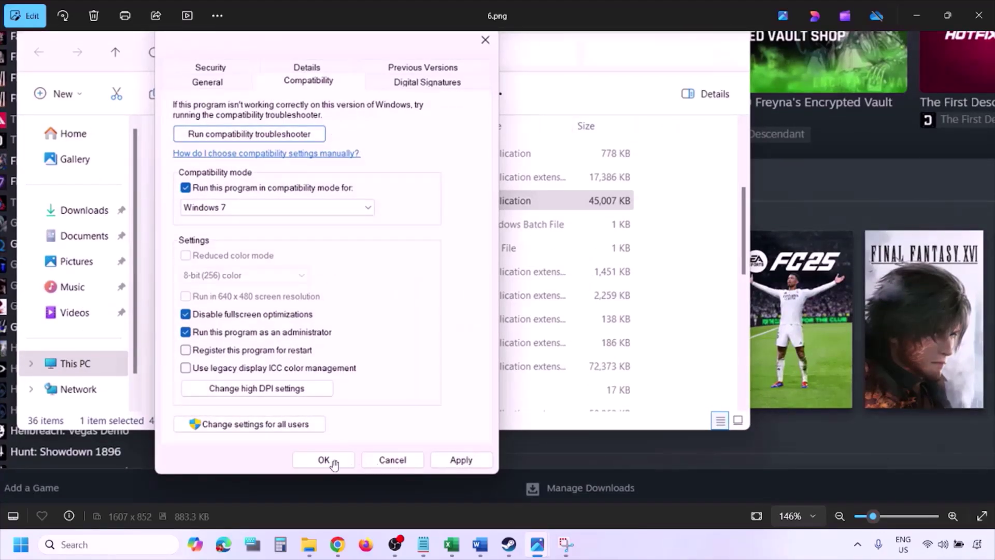
{"action": "scroll", "coordinate": [334, 463], "scroll_direction": "down", "scroll_amount": 3}
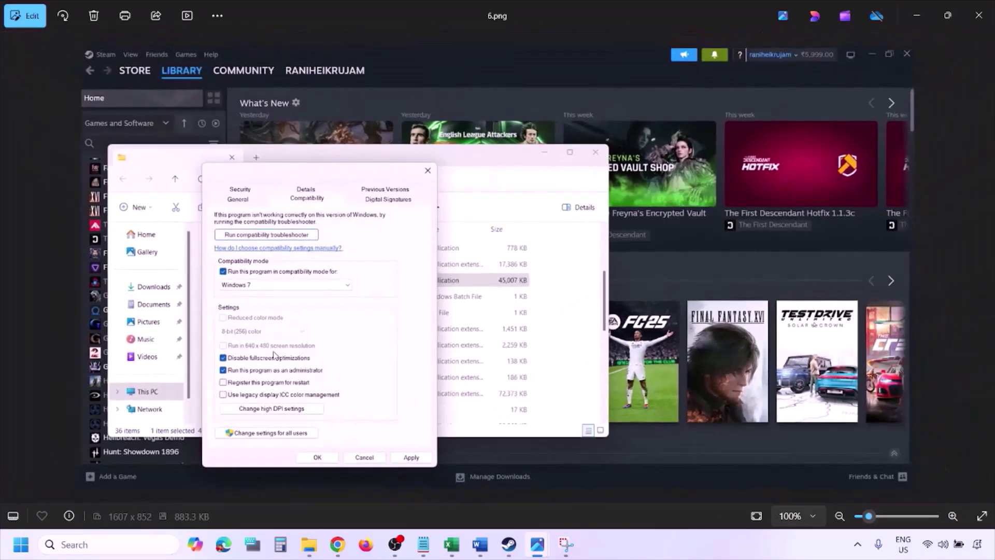
{"action": "scroll", "coordinate": [275, 355], "scroll_direction": "up", "scroll_amount": 4}
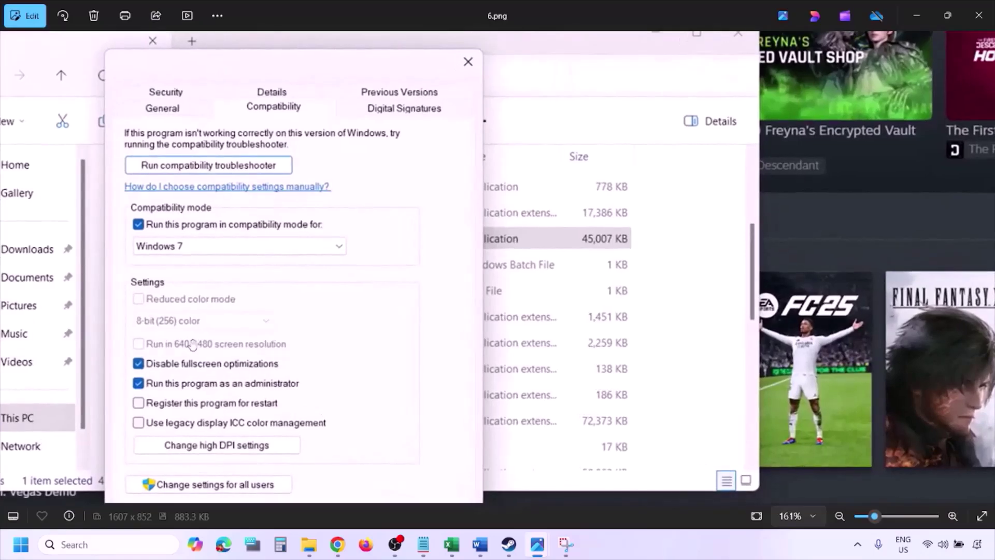
{"action": "left_click_drag", "start_coordinate": [220, 338], "coordinate": [254, 332]}
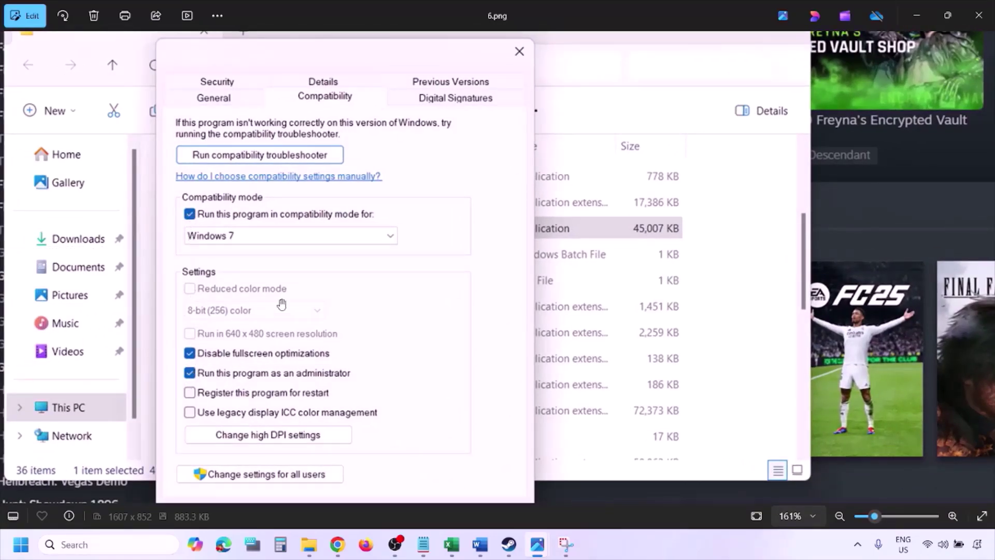
{"action": "scroll", "coordinate": [281, 305], "scroll_direction": "down", "scroll_amount": 4}
{"action": "key", "text": "Right"}
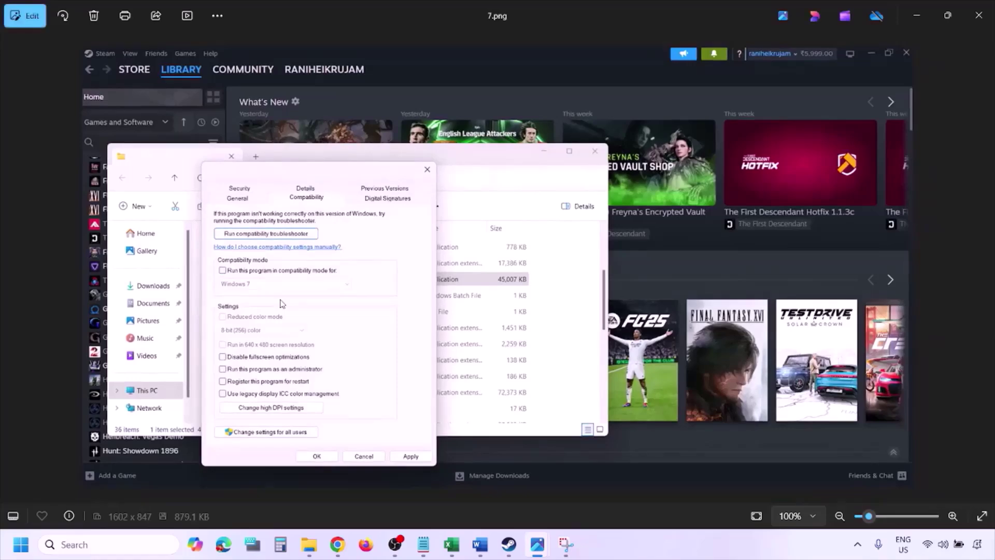
Examine the compatibility mode, administrator and other settings in 7.png up close, and return to the Word document of troubleshooting steps.
{"action": "scroll", "coordinate": [282, 304], "scroll_direction": "up", "scroll_amount": 5}
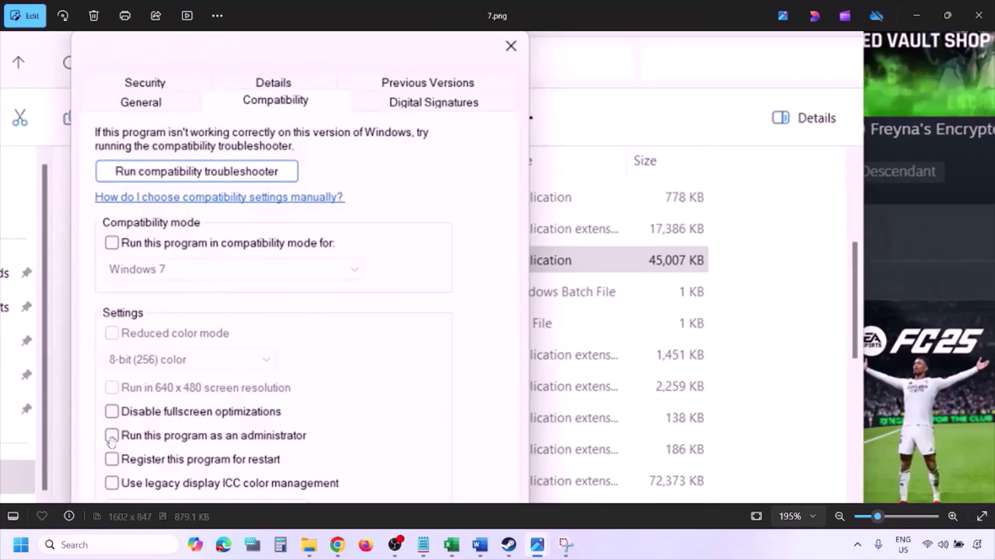
{"action": "scroll", "coordinate": [160, 335], "scroll_direction": "down", "scroll_amount": 3}
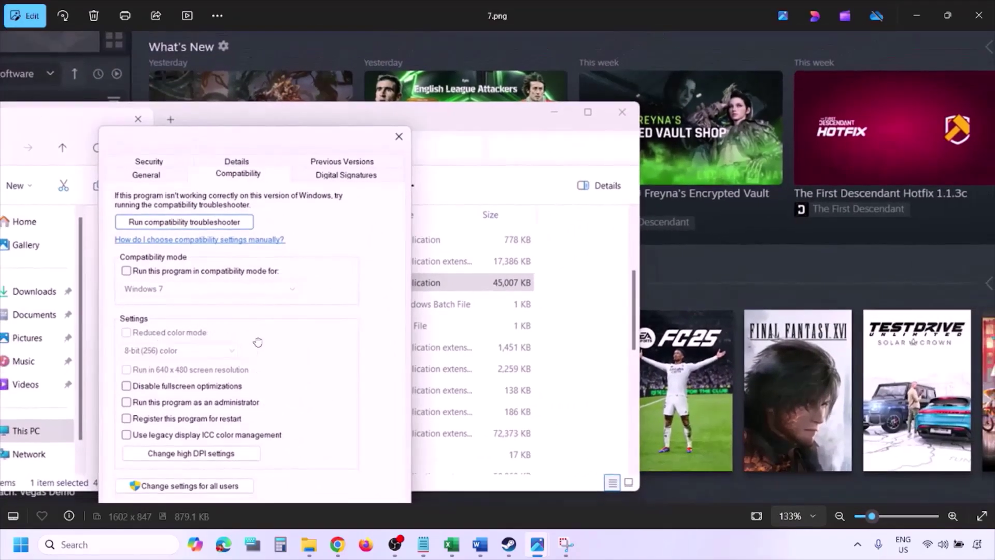
{"action": "left_click_drag", "start_coordinate": [258, 342], "coordinate": [260, 282]}
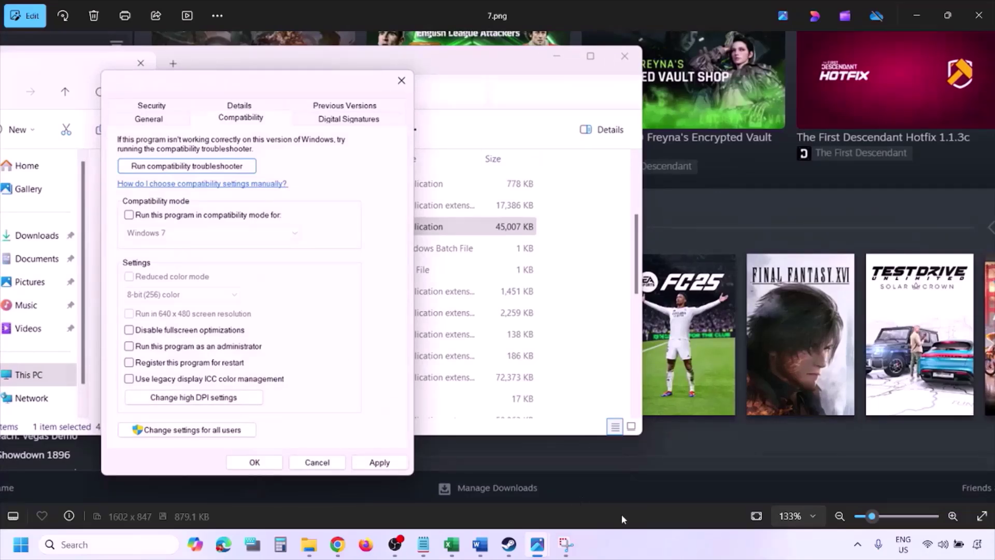
{"action": "left_click", "coordinate": [620, 551]}
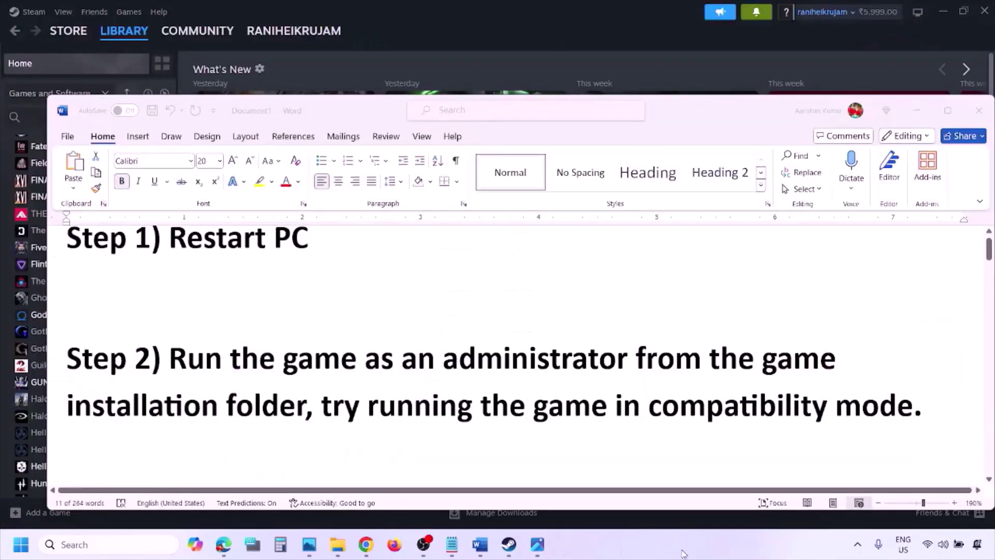
Read Step 3 about verifying the game files, and view the game's Properties option in 0.png.
{"action": "scroll", "coordinate": [540, 382], "scroll_direction": "down", "scroll_amount": 3}
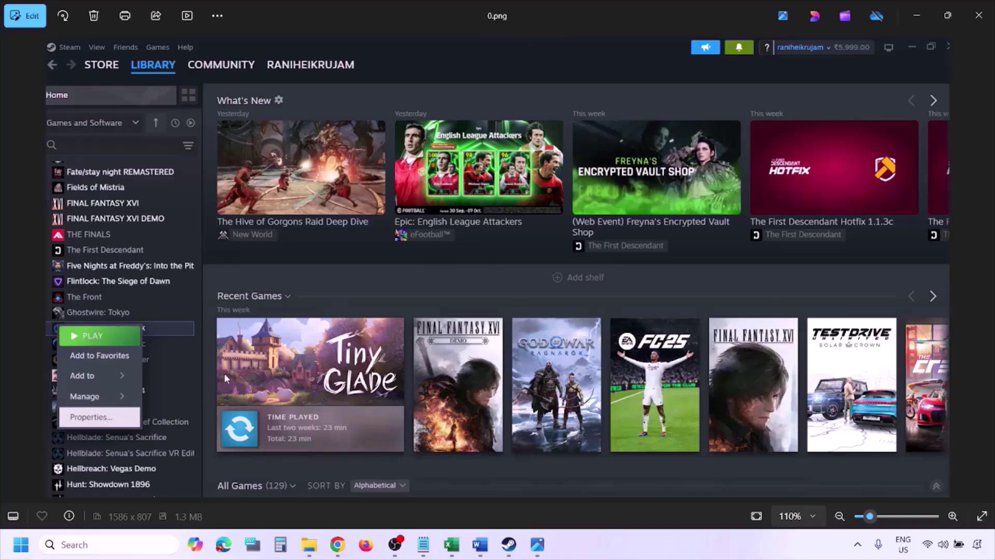
{"action": "scroll", "coordinate": [356, 325], "scroll_direction": "down", "scroll_amount": 1}
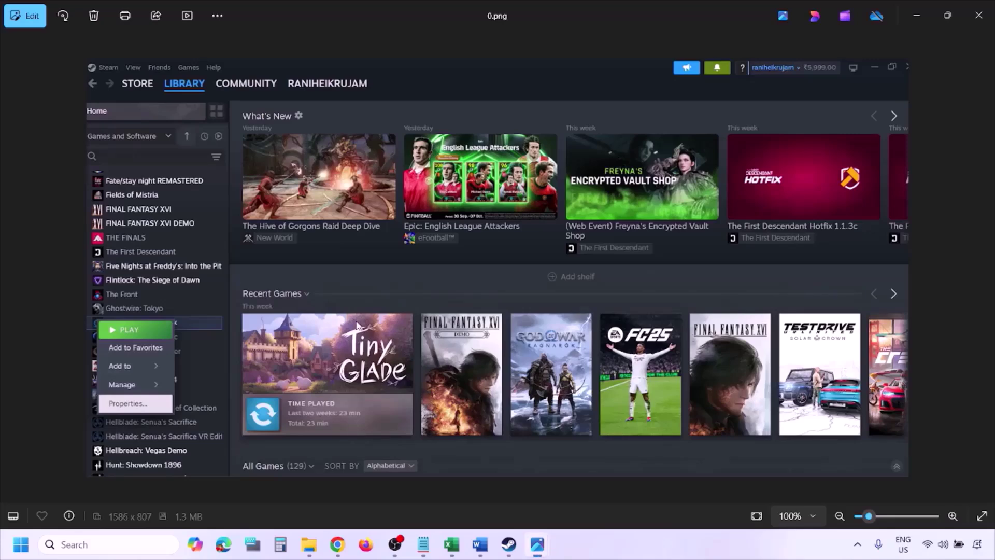
{"action": "key", "text": "Right"}
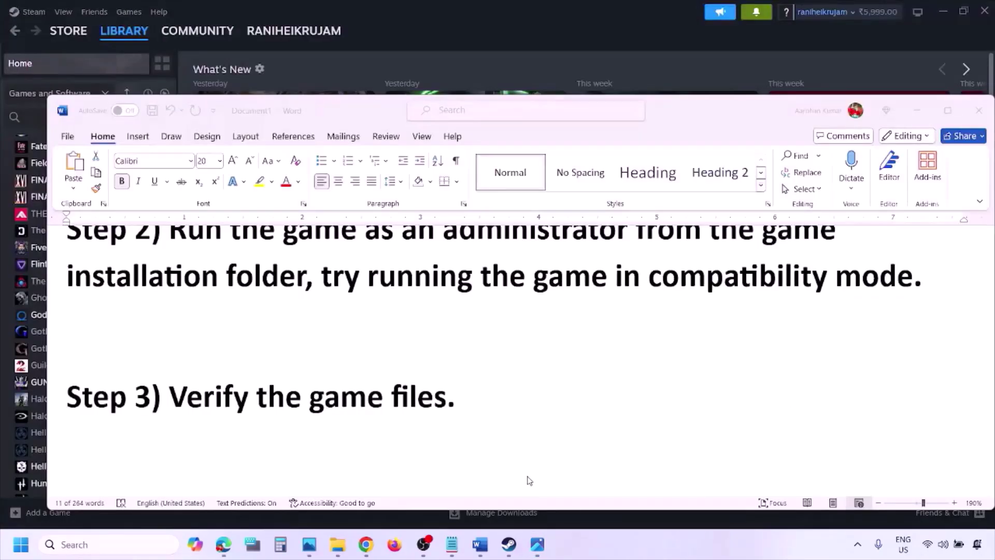
Read Step 4 about allowing the game exe file in the antivirus program/Windows Security and Firewall, and leave the document.
{"action": "scroll", "coordinate": [527, 479], "scroll_direction": "down", "scroll_amount": 3}
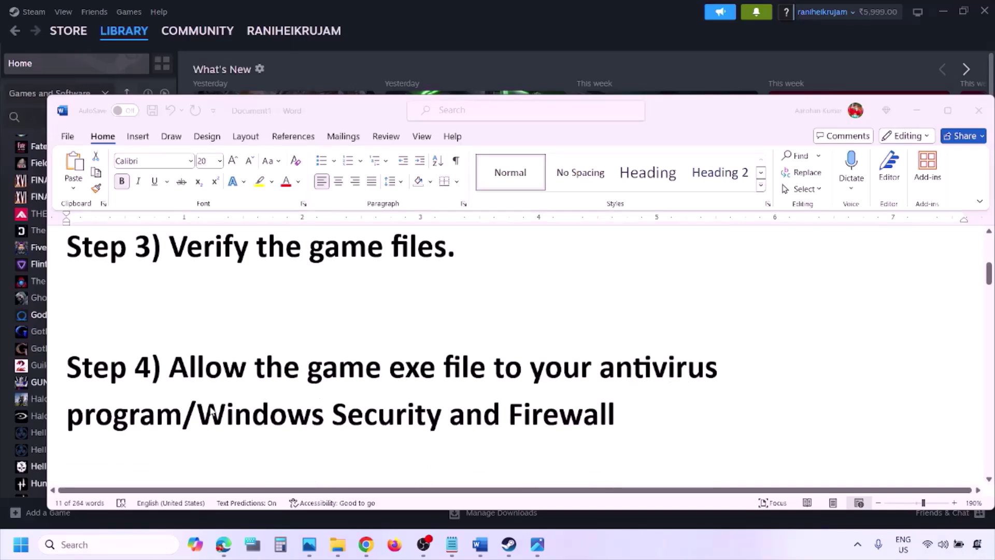
{"action": "left_click", "coordinate": [183, 413]}
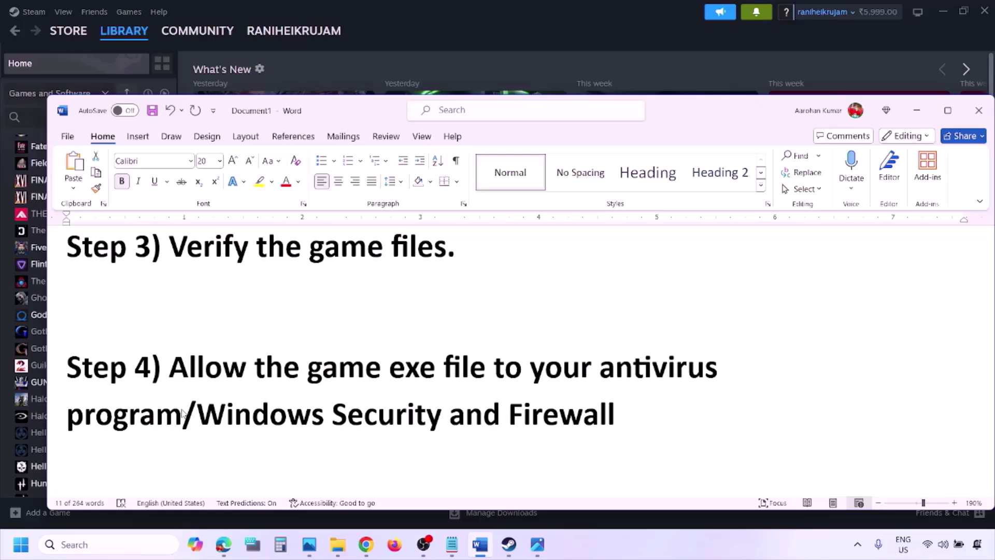
{"action": "left_click_drag", "start_coordinate": [203, 414], "coordinate": [449, 415]}
{"action": "left_click", "coordinate": [660, 555]}
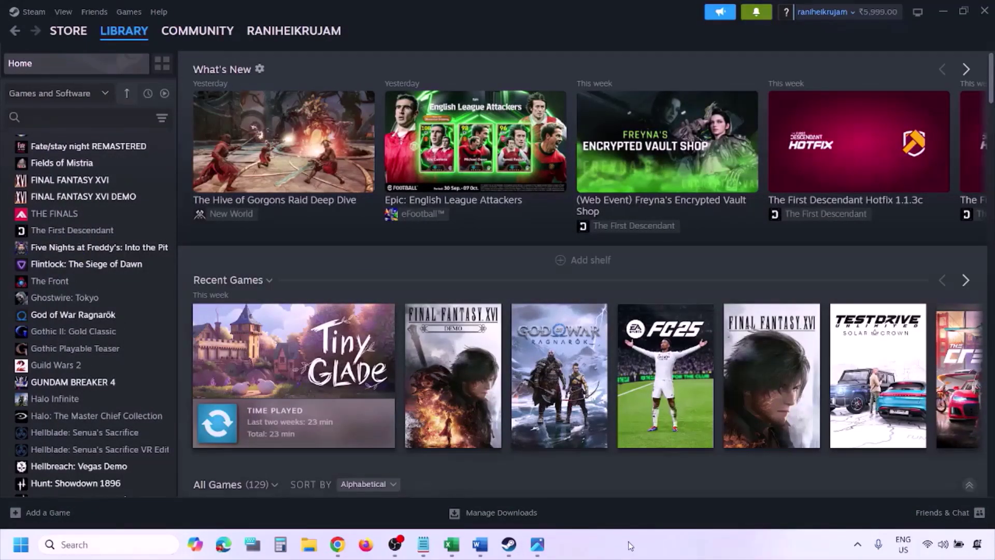
Open Virus & threat protection in Windows Security from the Privacy & security section of Windows Settings.
{"action": "key", "text": "super+i"}
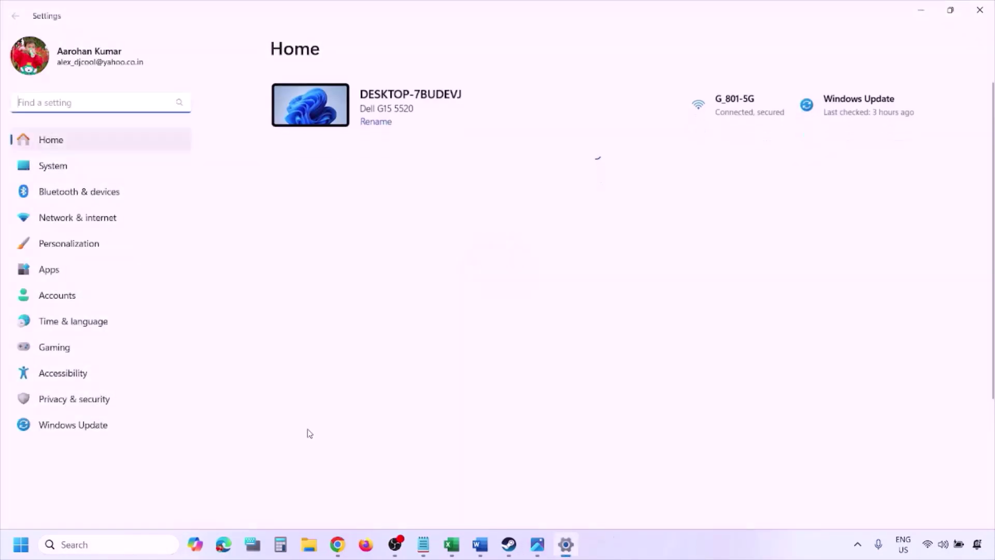
{"action": "left_click", "coordinate": [103, 407]}
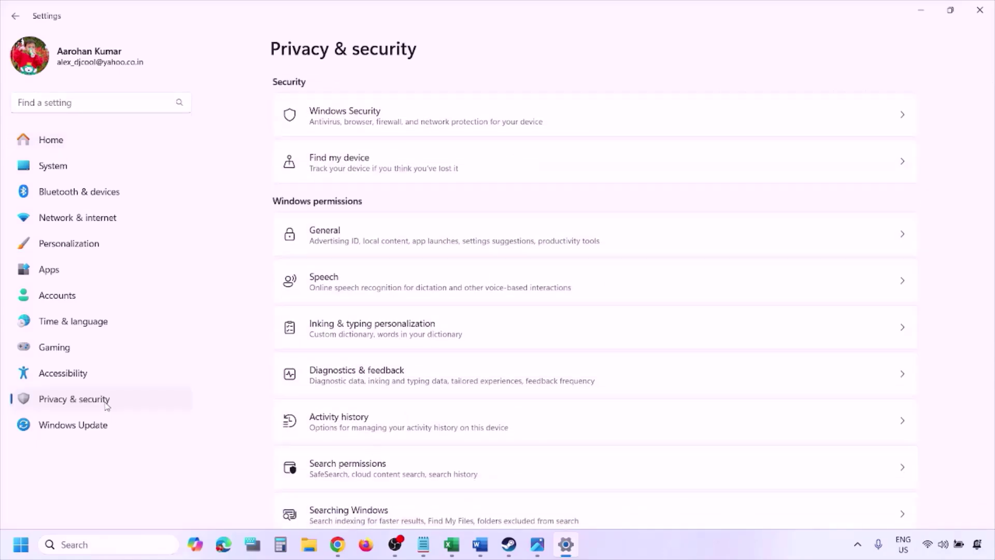
{"action": "left_click", "coordinate": [360, 123]}
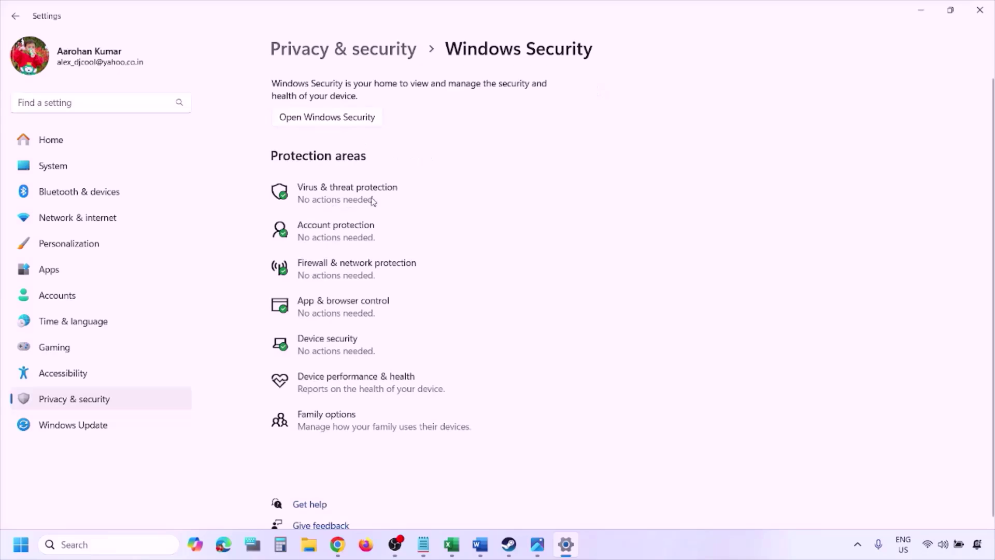
{"action": "left_click", "coordinate": [364, 202]}
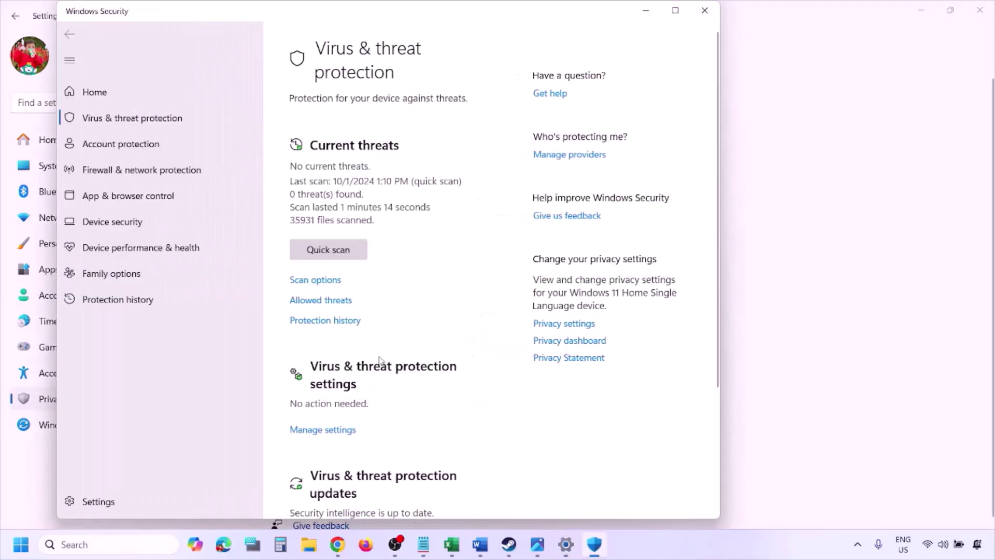
Open the list of apps allowed through Controlled folder access under Ransomware protection, and look through it.
{"action": "scroll", "coordinate": [381, 362], "scroll_direction": "down", "scroll_amount": 4}
{"action": "scroll", "coordinate": [381, 362], "scroll_direction": "up", "scroll_amount": 1}
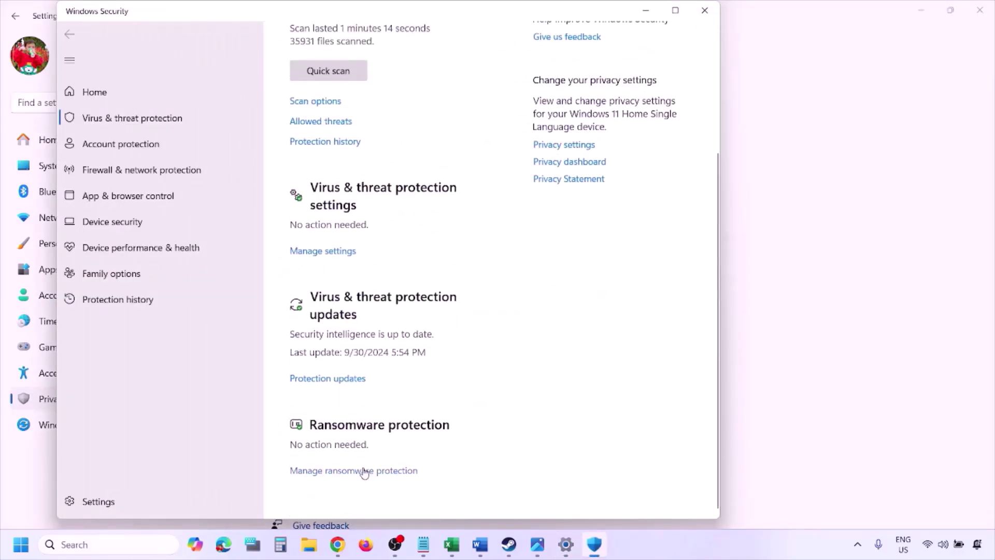
{"action": "scroll", "coordinate": [366, 471], "scroll_direction": "up", "scroll_amount": 1}
{"action": "left_click", "coordinate": [364, 469]}
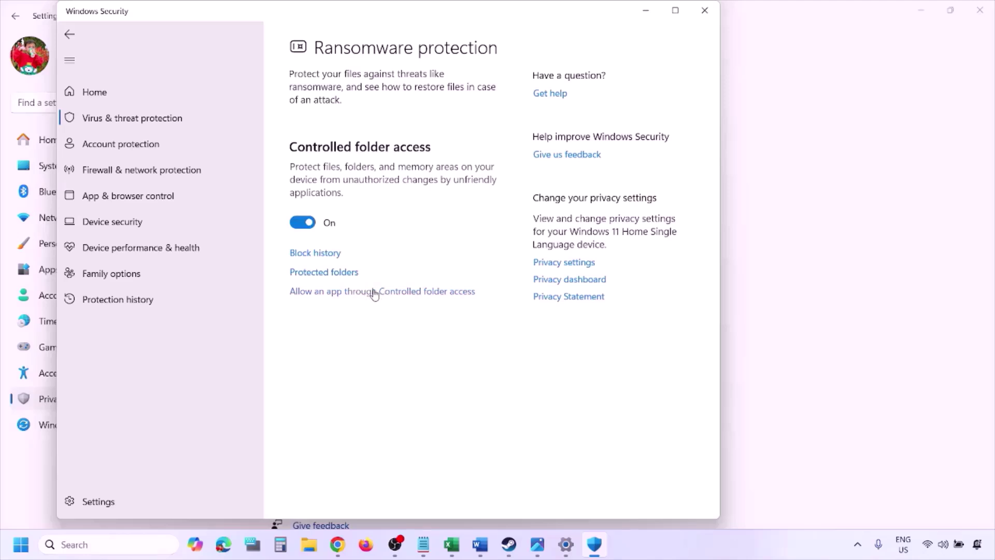
{"action": "left_click", "coordinate": [377, 293]}
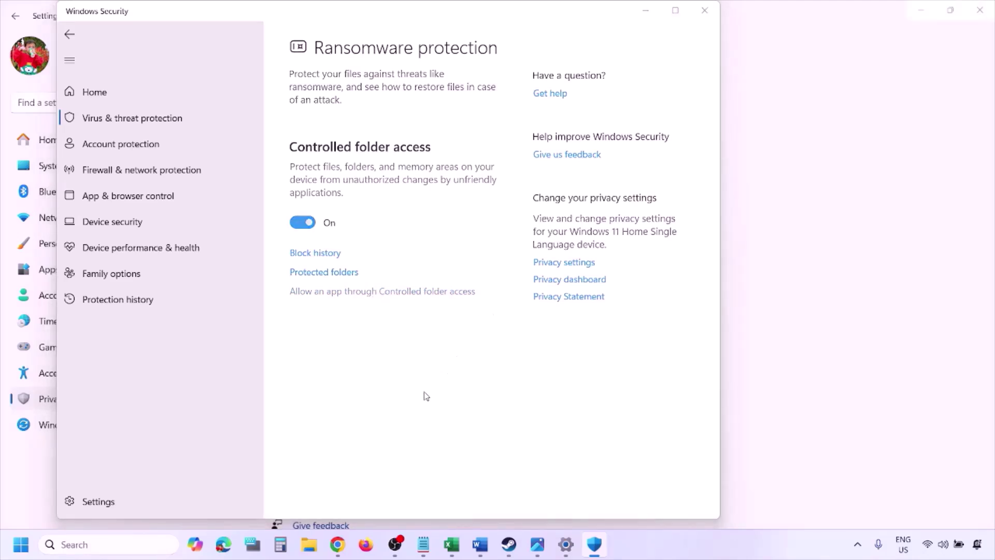
{"action": "scroll", "coordinate": [403, 227], "scroll_direction": "down", "scroll_amount": 3}
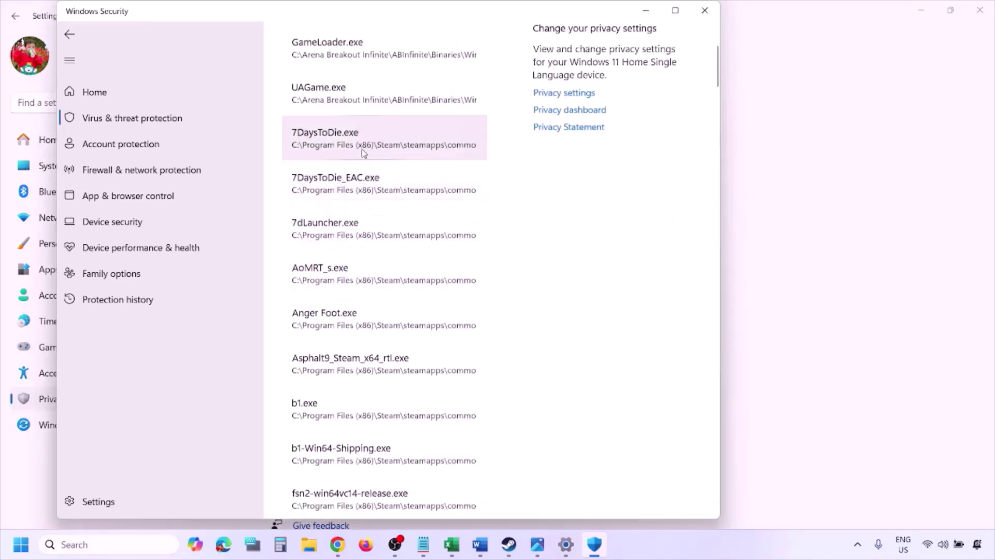
{"action": "scroll", "coordinate": [362, 148], "scroll_direction": "up", "scroll_amount": 3}
Try to add an allowed app by browsing all apps to C:\Program Files (x86)\Steam\steamapps, and cancel the file selection.
{"action": "left_click", "coordinate": [368, 175]}
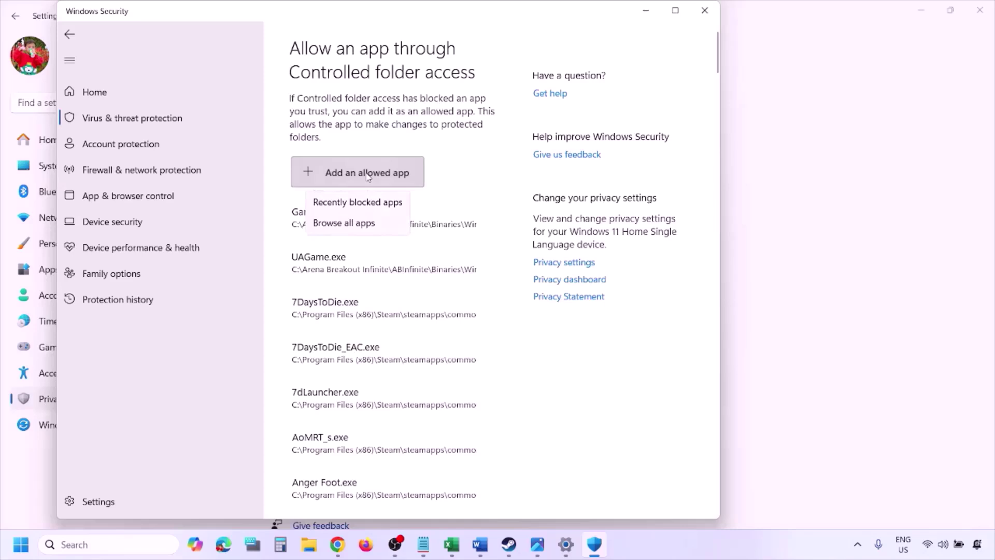
{"action": "left_click", "coordinate": [372, 223]}
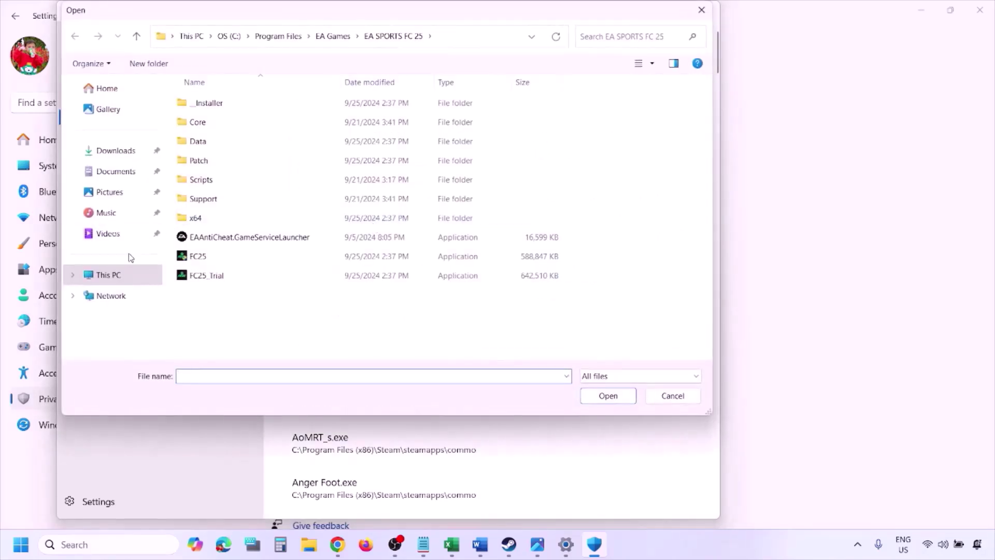
{"action": "left_click", "coordinate": [108, 275]}
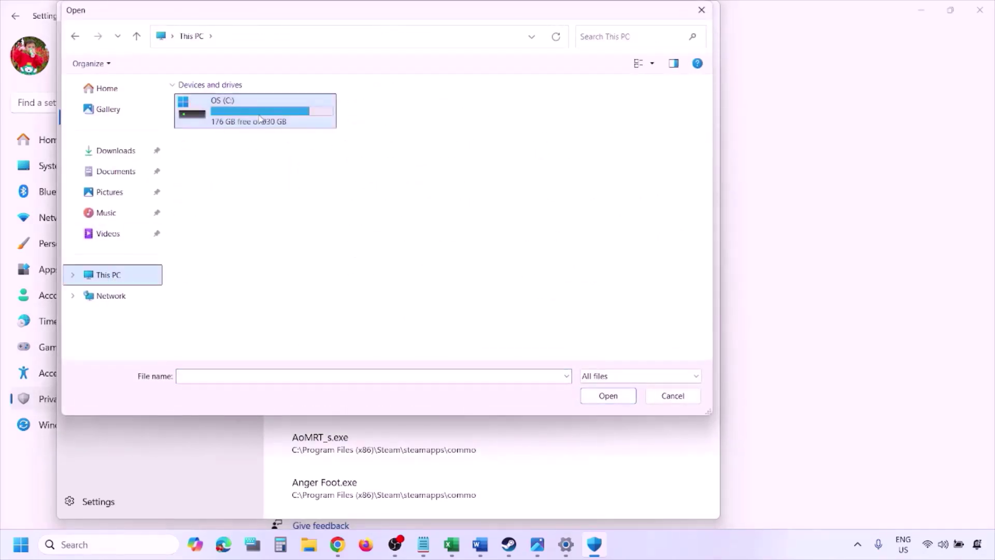
{"action": "double_click", "coordinate": [260, 119]}
{"action": "scroll", "coordinate": [261, 119], "scroll_direction": "down", "scroll_amount": 3}
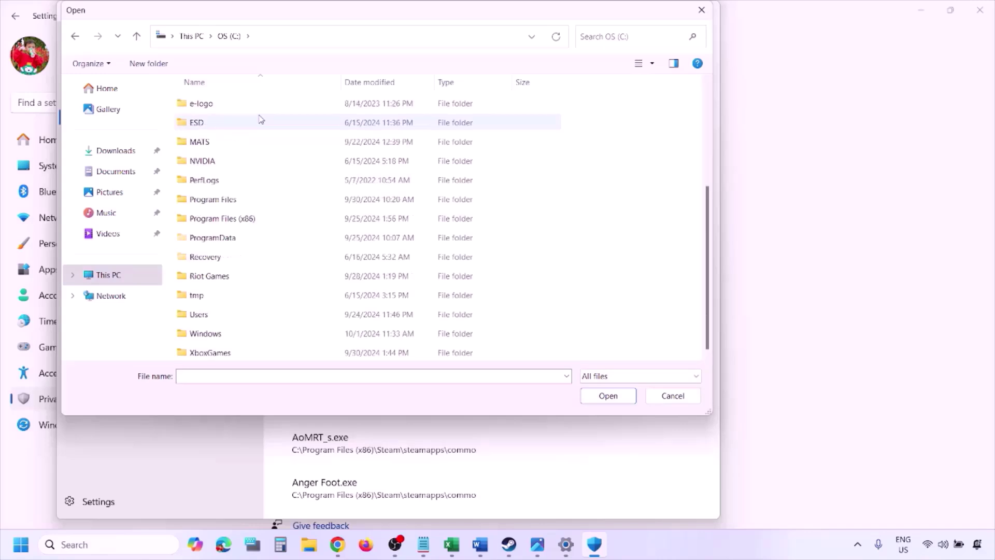
{"action": "double_click", "coordinate": [250, 218]}
{"action": "scroll", "coordinate": [251, 218], "scroll_direction": "down", "scroll_amount": 9}
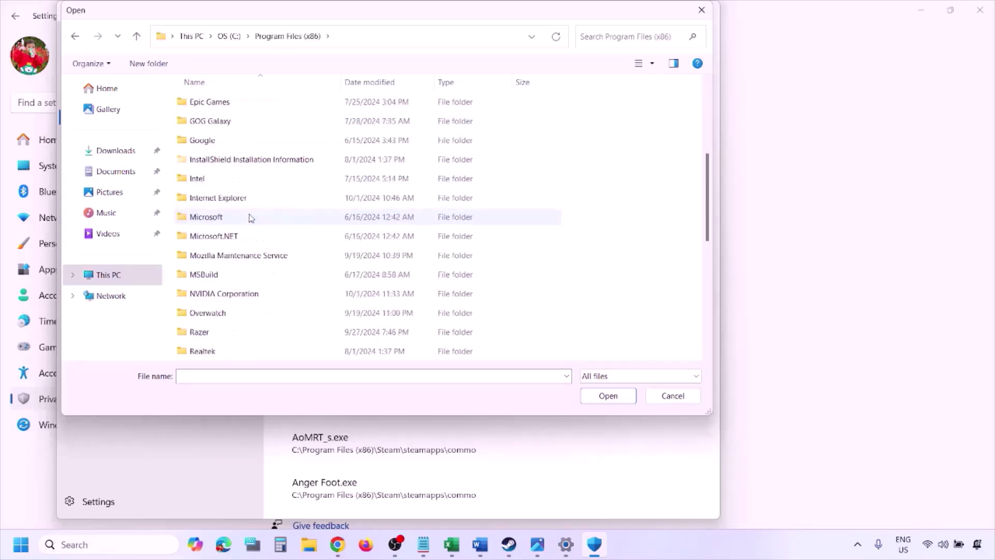
{"action": "double_click", "coordinate": [222, 180]}
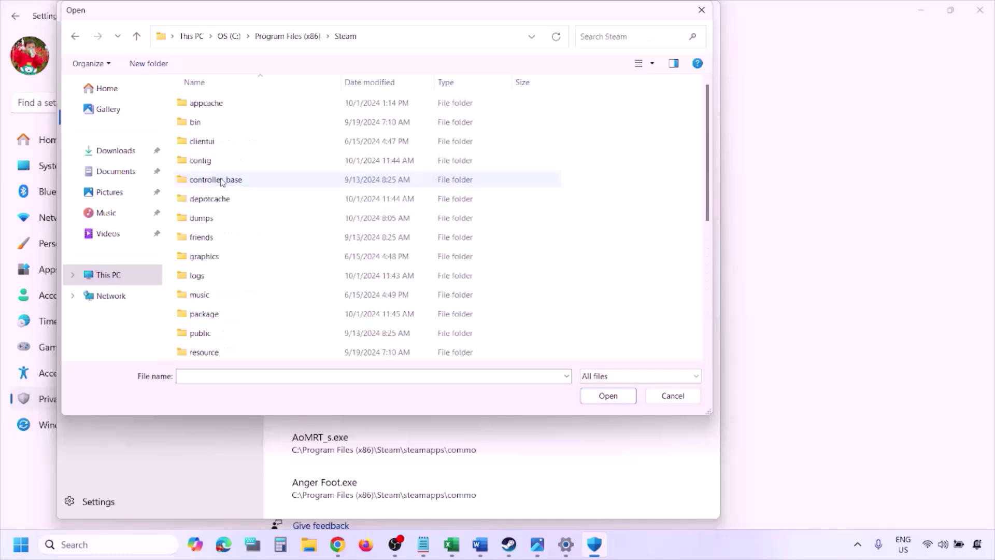
{"action": "scroll", "coordinate": [228, 226], "scroll_direction": "down", "scroll_amount": 4}
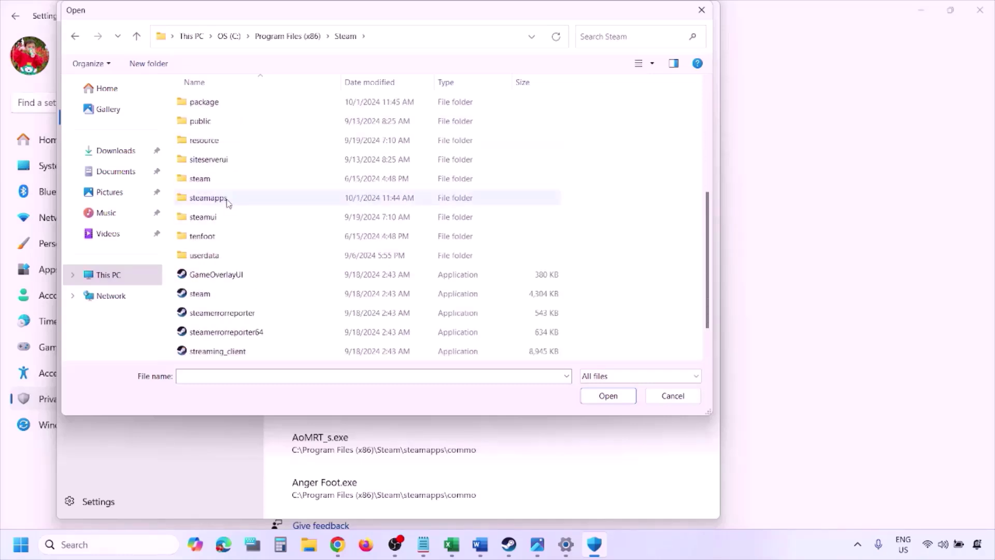
{"action": "double_click", "coordinate": [228, 201]}
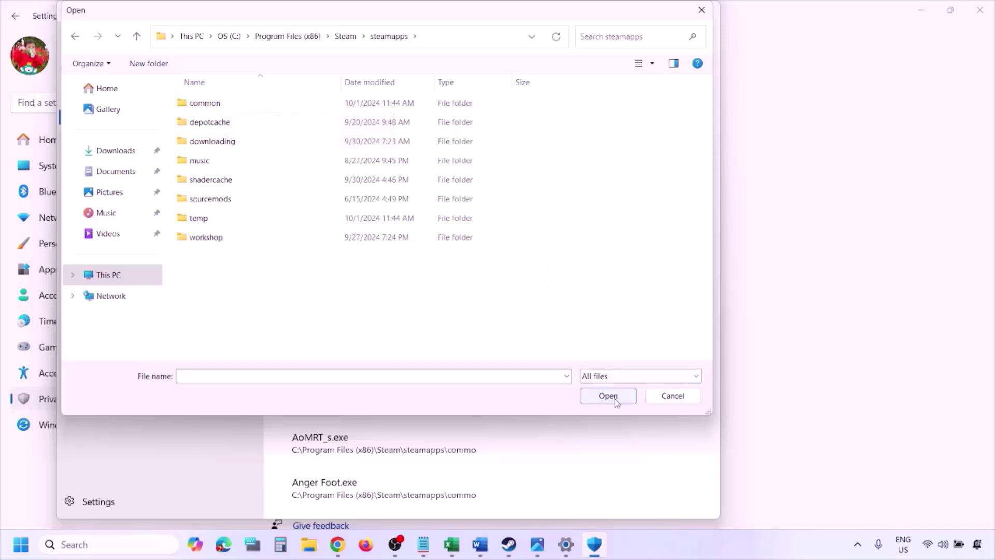
{"action": "left_click", "coordinate": [669, 401]}
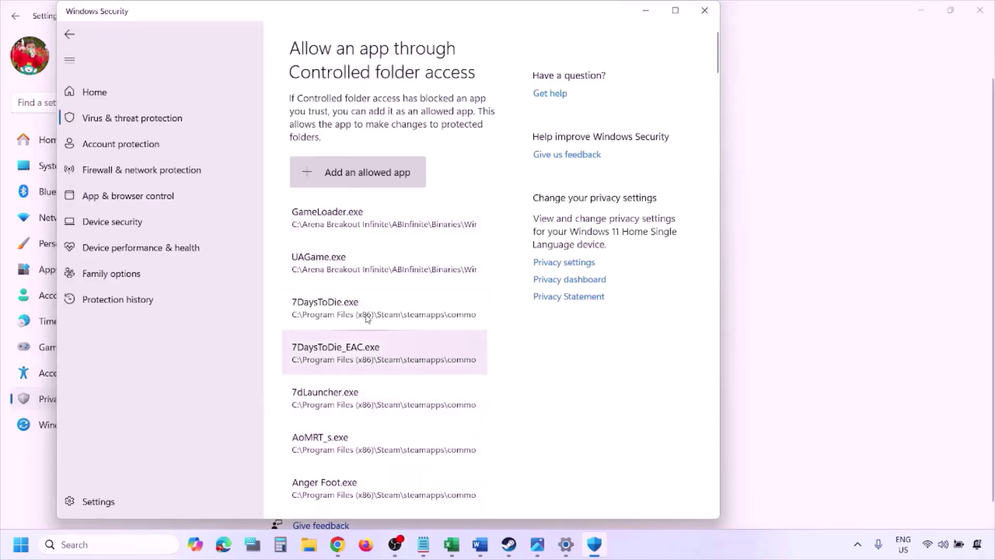
Search for Control Panel and open the Windows Defender Firewall allowed apps list under System and Security.
{"action": "left_click", "coordinate": [103, 545]}
{"action": "type", "text": "ontrol"}
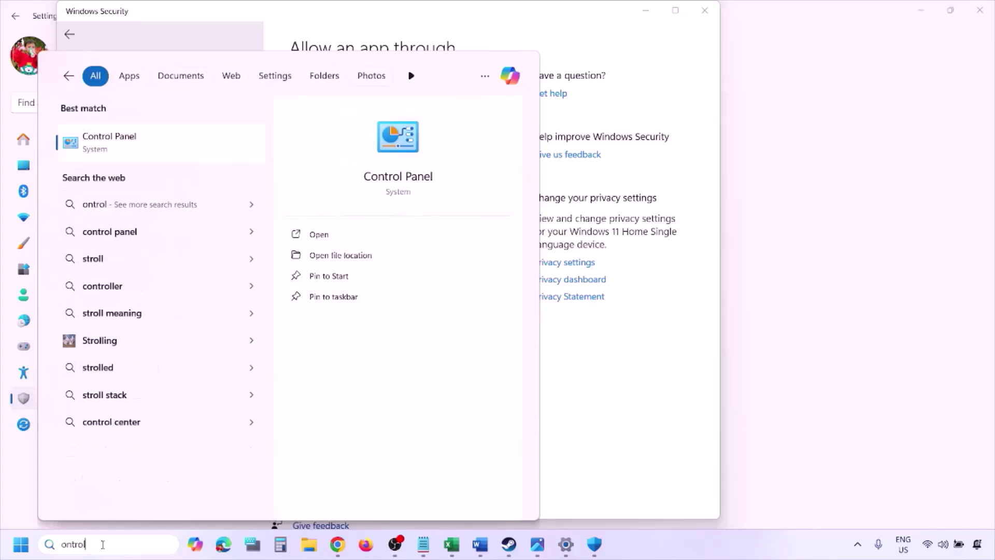
{"action": "key", "text": "Return"}
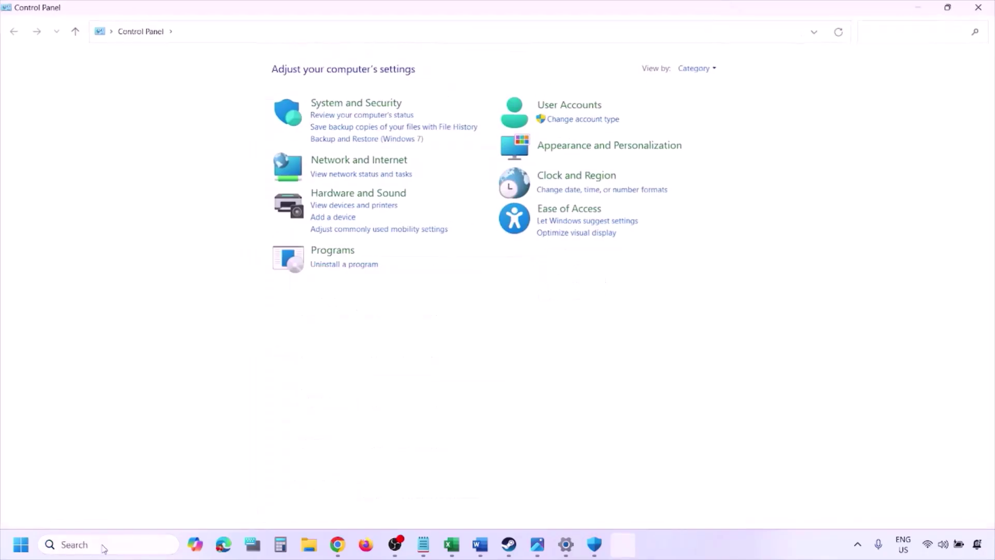
{"action": "left_click", "coordinate": [343, 105]}
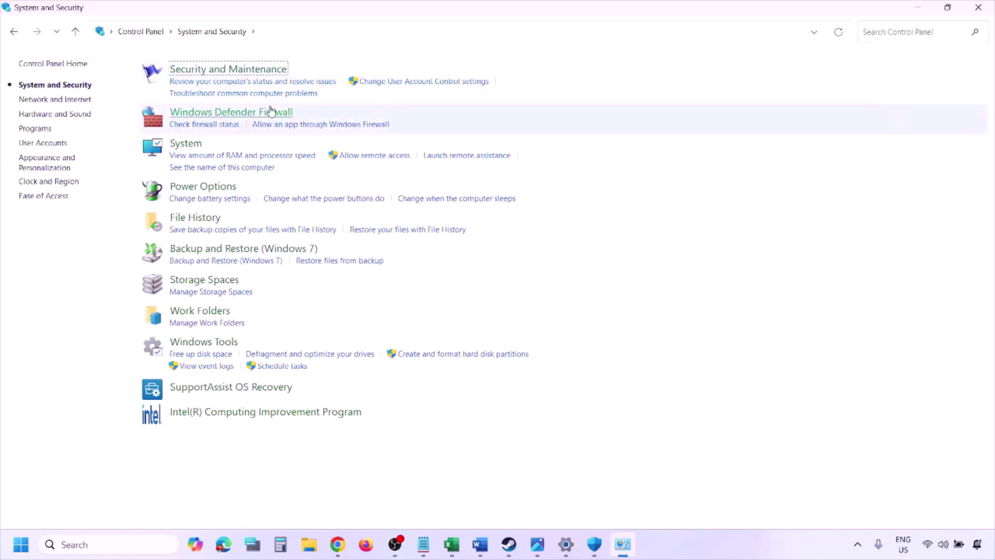
{"action": "left_click", "coordinate": [268, 113]}
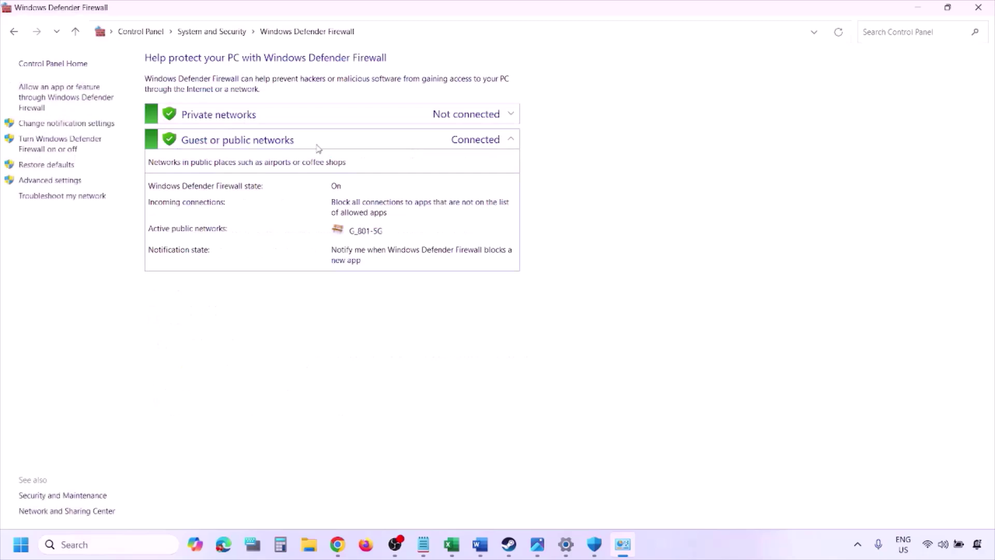
{"action": "left_click", "coordinate": [67, 96]}
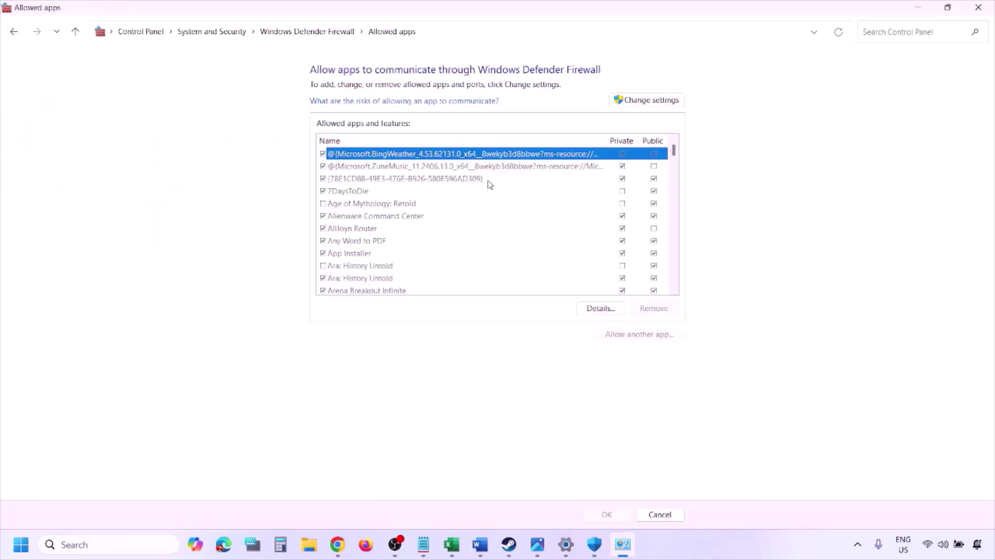
Try to allow another app through the firewall by browsing This PC, cancel the addition, and close the allowed apps window.
{"action": "left_click", "coordinate": [668, 99]}
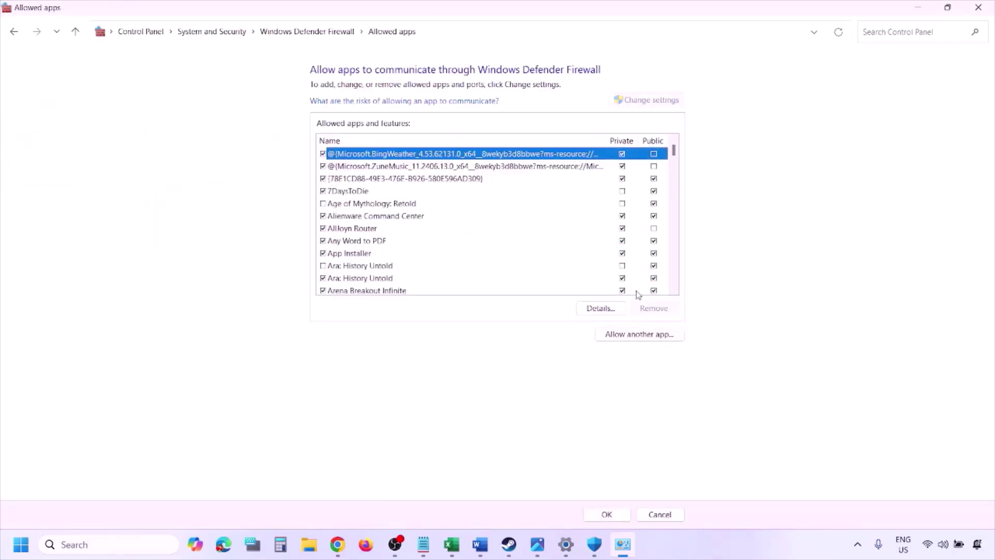
{"action": "left_click", "coordinate": [638, 332]}
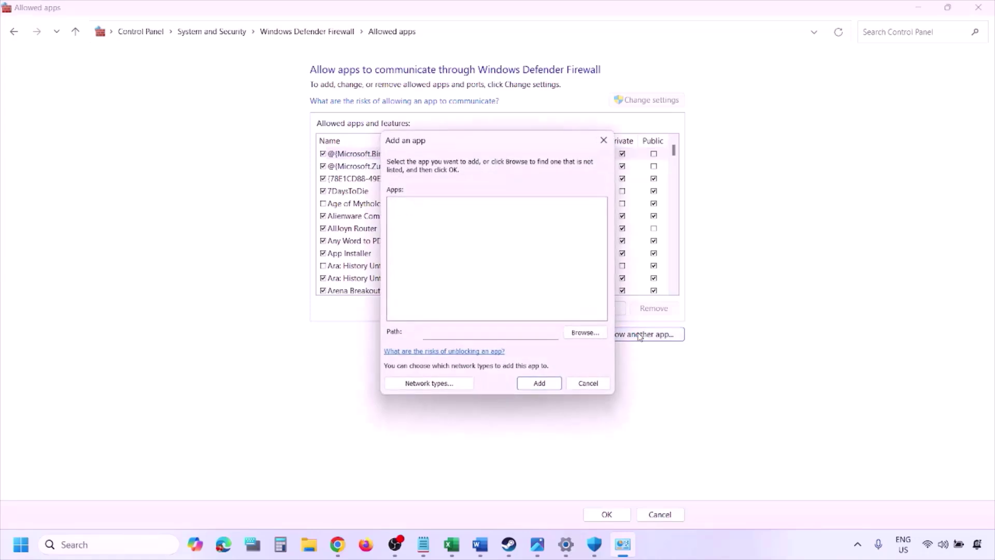
{"action": "left_click", "coordinate": [586, 334]}
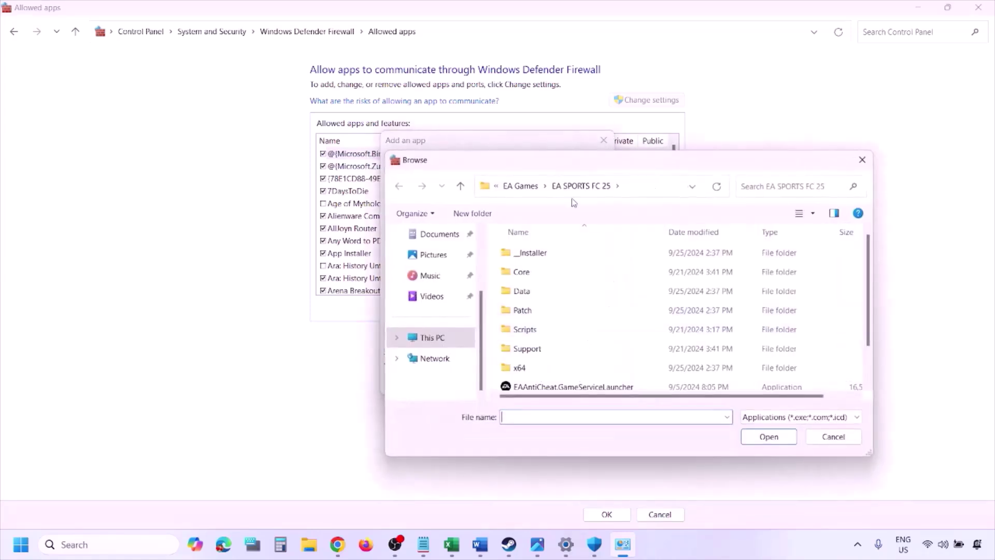
{"action": "left_click", "coordinate": [456, 342]}
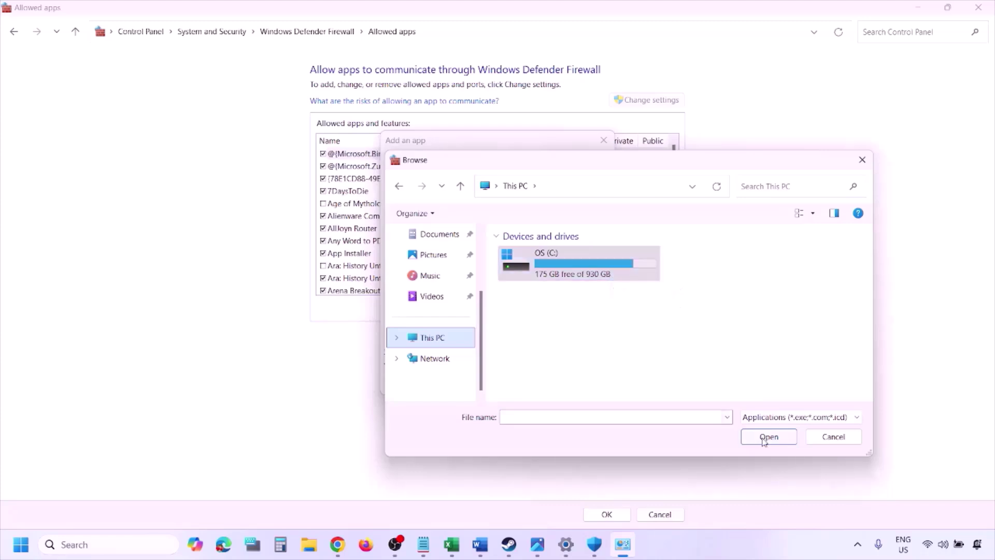
{"action": "left_click", "coordinate": [825, 437]}
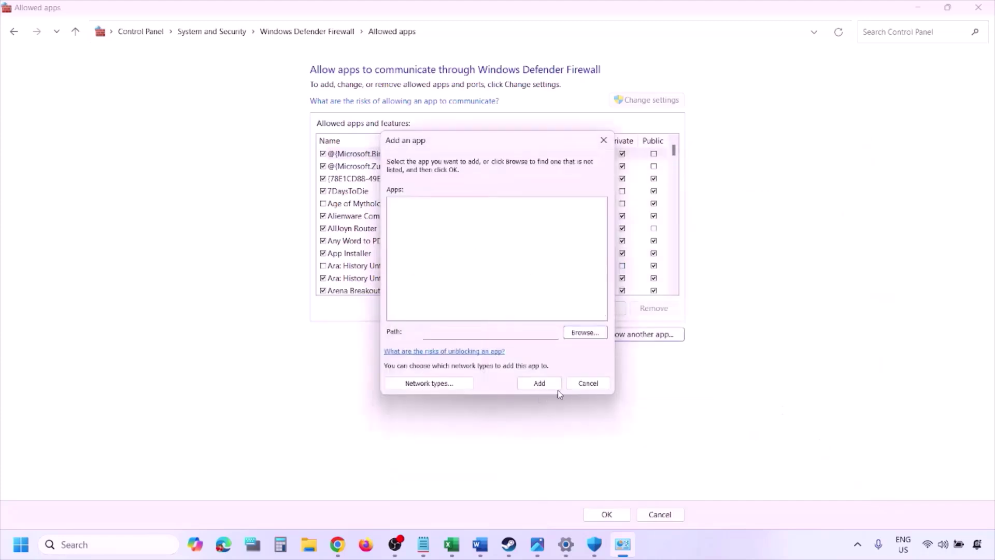
{"action": "left_click", "coordinate": [585, 385]}
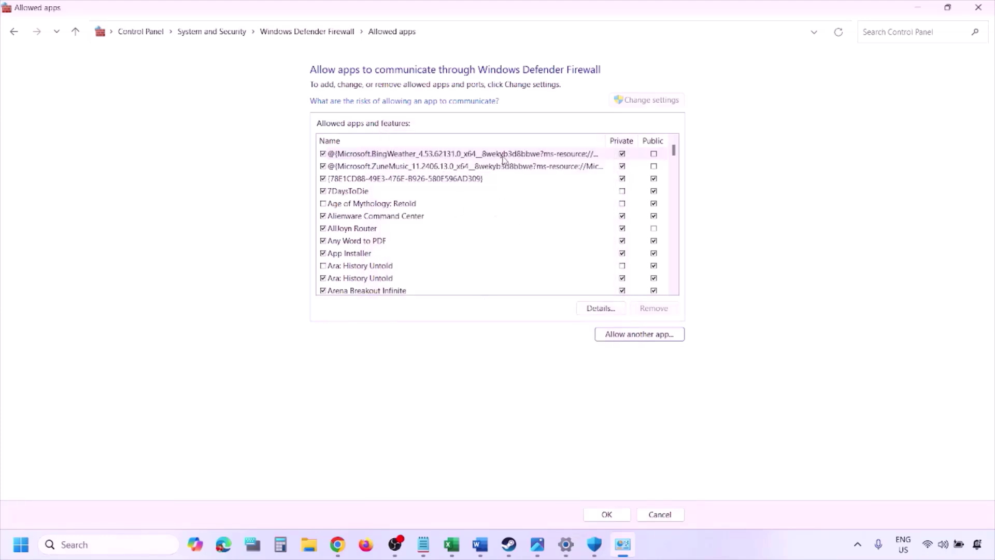
{"action": "left_click", "coordinate": [988, 8]}
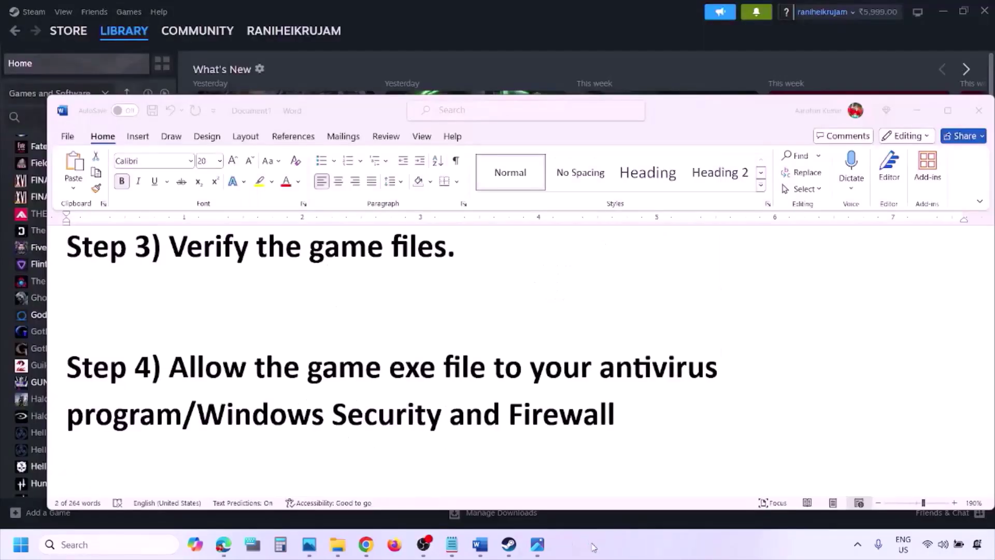
Read Step 5 on clean graphics driver installation in the Word notes and highlight its NVIDIA and AMD links.
{"action": "scroll", "coordinate": [355, 351], "scroll_direction": "down", "scroll_amount": 3}
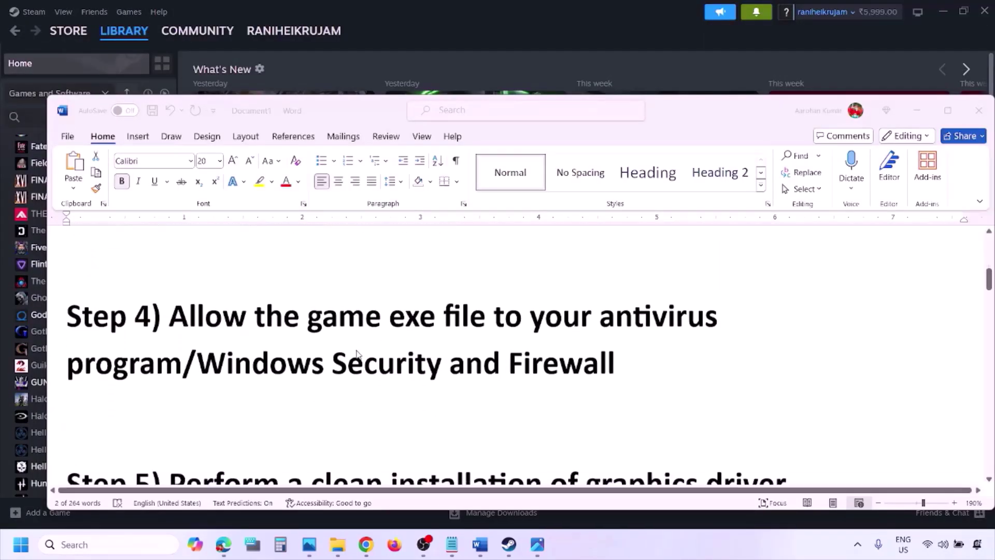
{"action": "scroll", "coordinate": [328, 369], "scroll_direction": "down", "scroll_amount": 2}
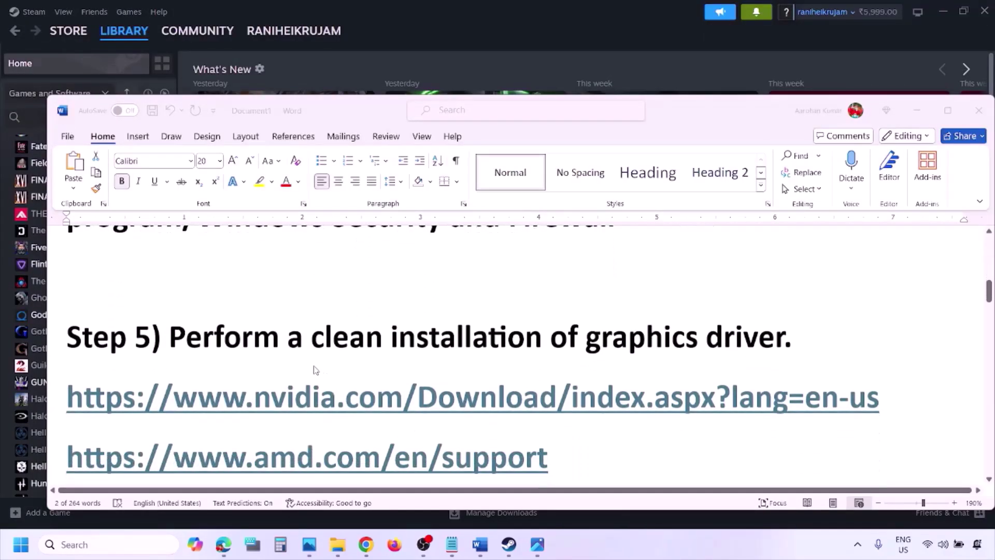
{"action": "double_click", "coordinate": [247, 338]}
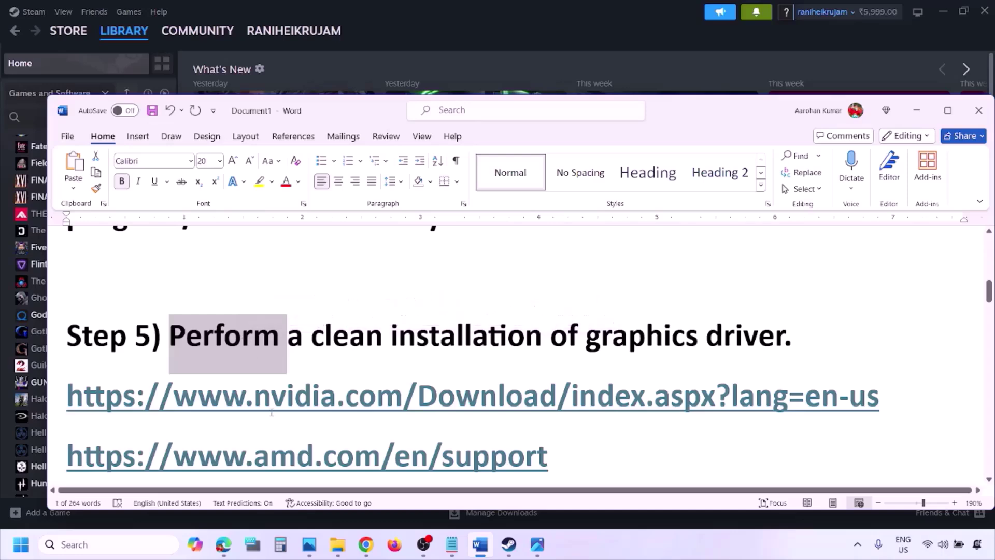
{"action": "left_click_drag", "start_coordinate": [223, 405], "coordinate": [358, 403]}
{"action": "scroll", "coordinate": [358, 403], "scroll_direction": "down", "scroll_amount": 1}
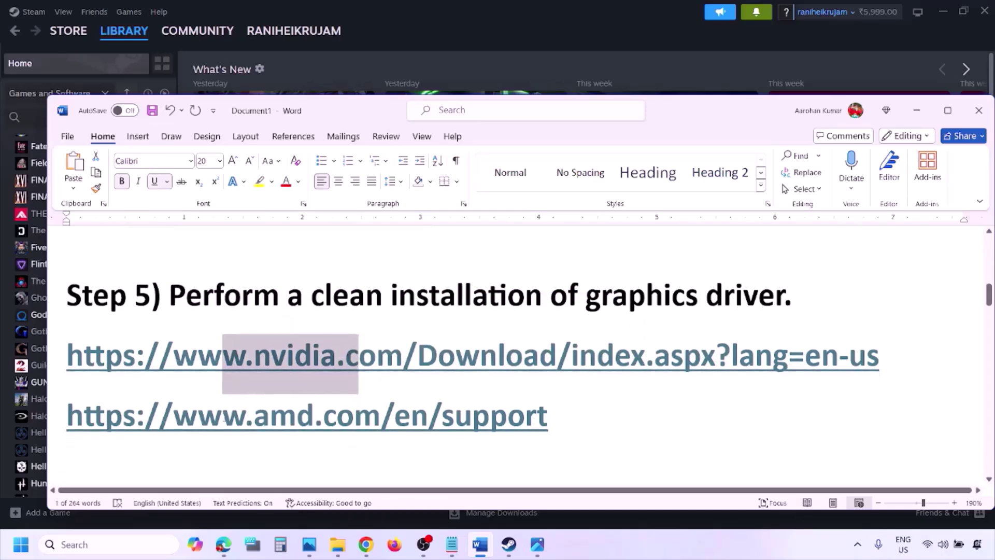
{"action": "left_click_drag", "start_coordinate": [222, 414], "coordinate": [526, 415]}
{"action": "left_click", "coordinate": [654, 537]}
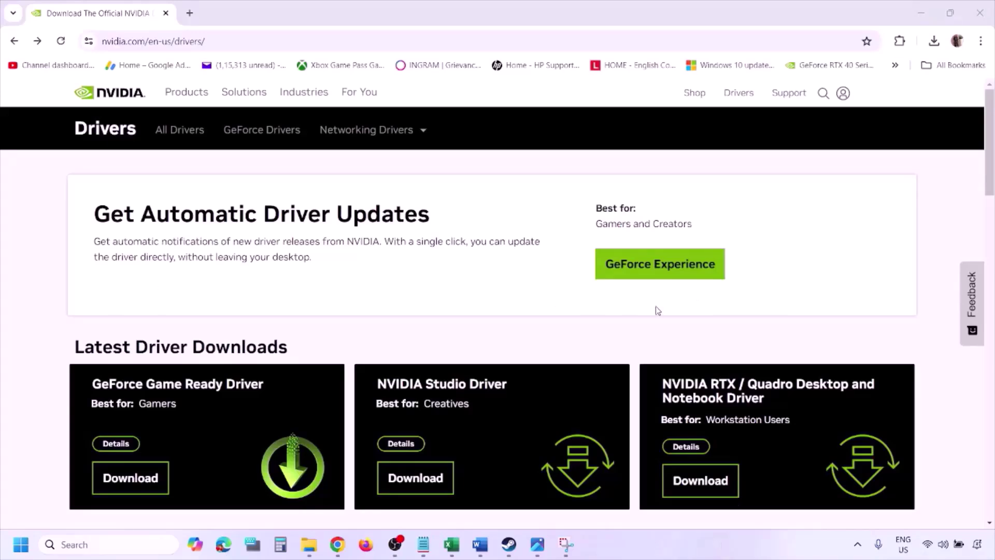
On NVIDIA's Drivers page in Chrome, search for the GeForce RTX 3050 Laptop GPU driver with Windows 11 as the operating system.
{"action": "scroll", "coordinate": [232, 317], "scroll_direction": "down", "scroll_amount": 8}
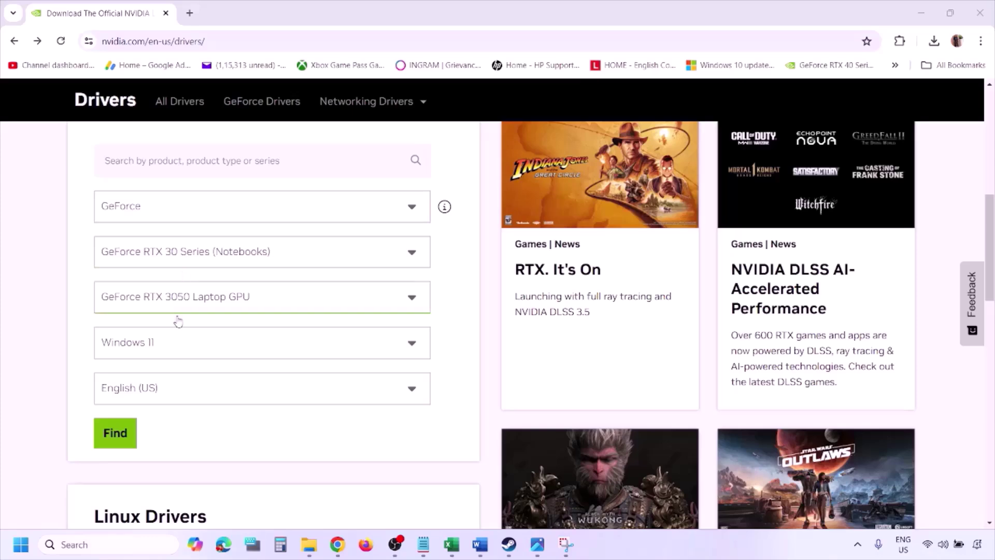
{"action": "left_click", "coordinate": [164, 345]}
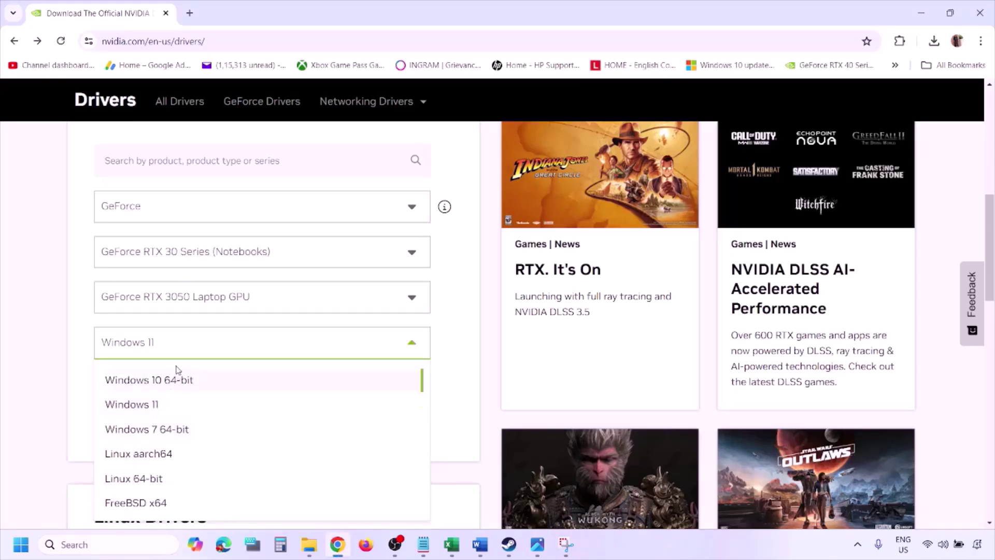
{"action": "left_click", "coordinate": [144, 406]}
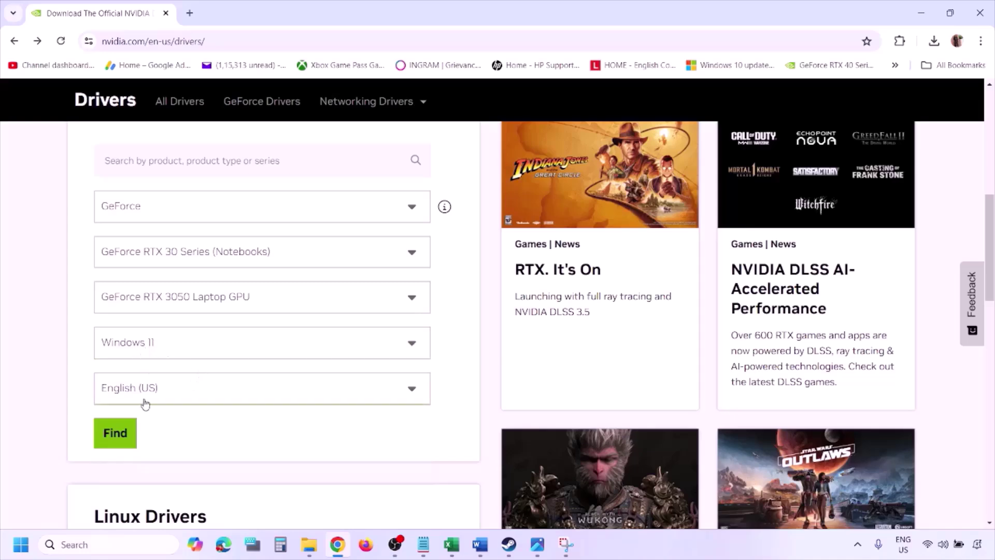
{"action": "left_click", "coordinate": [114, 433]}
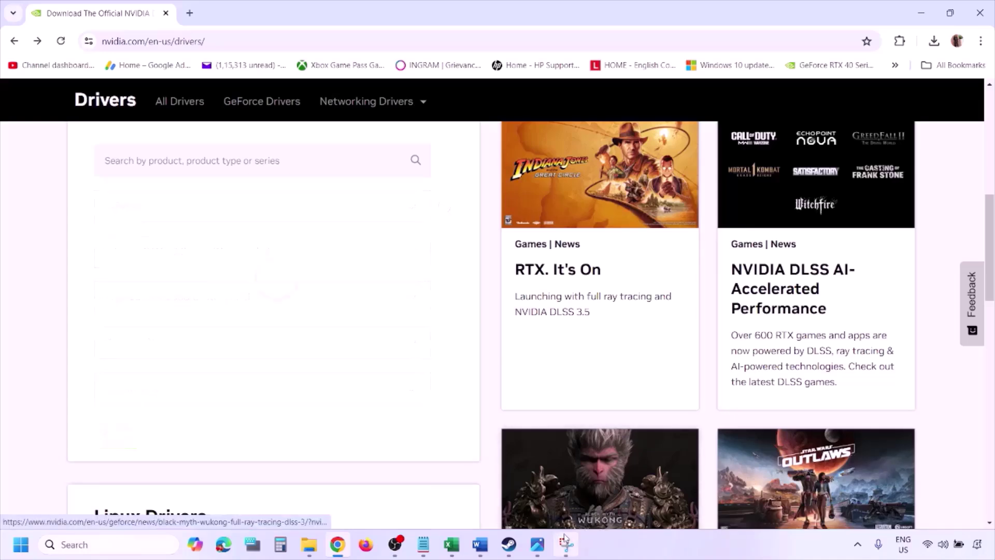
Examine the NVIDIA driver download and clean installation screenshots 1.png to 5.png in Photos, and open the computer's power options.
{"action": "left_click", "coordinate": [538, 545]}
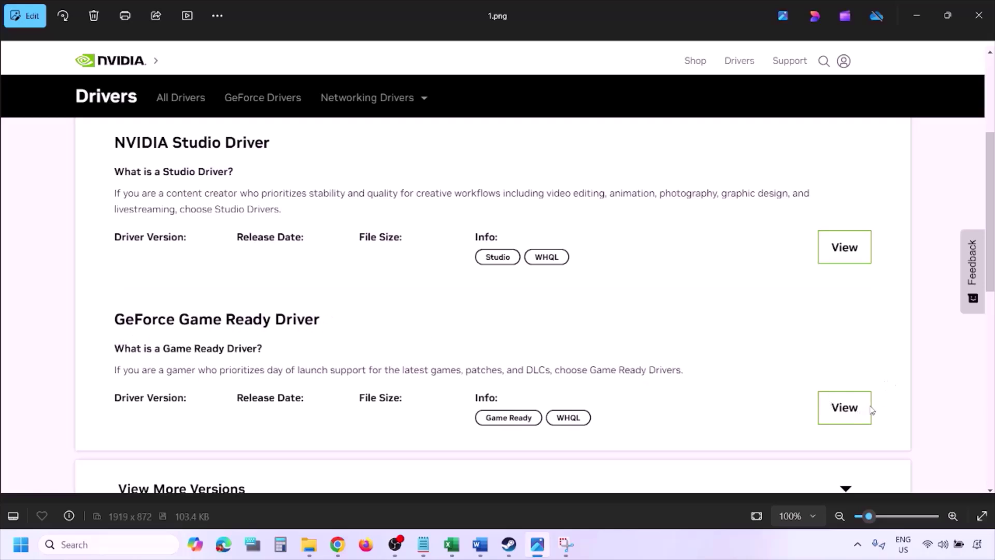
{"action": "key", "text": "Right"}
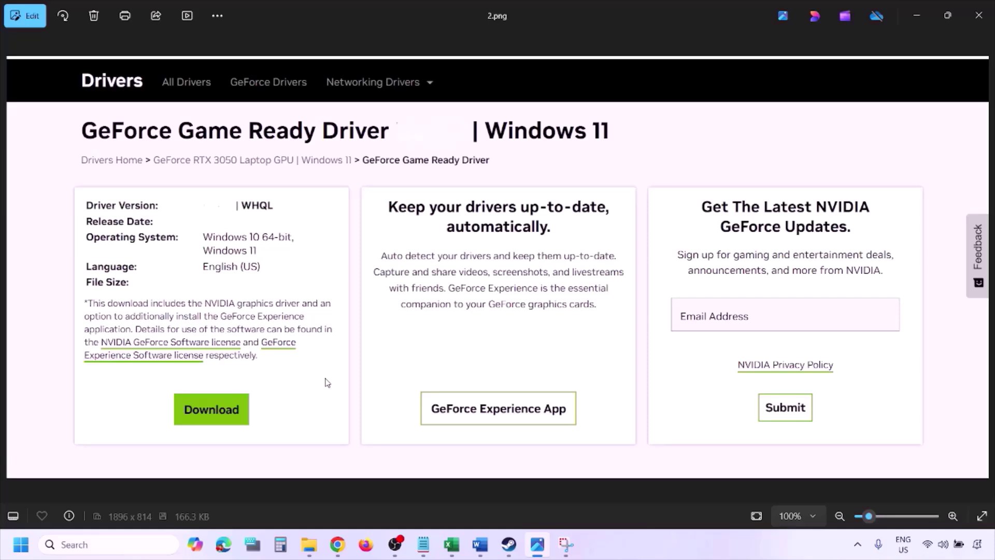
{"action": "key", "text": "Right"}
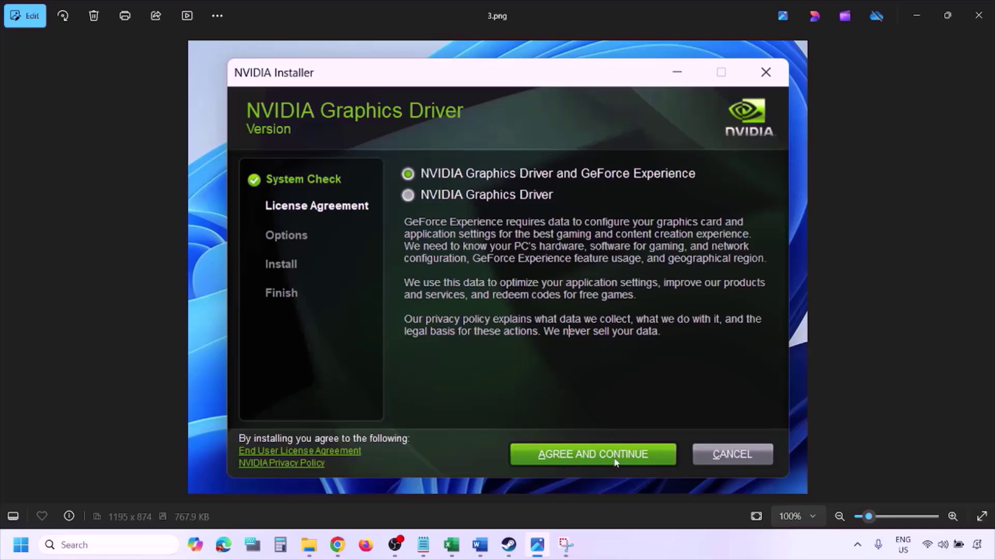
{"action": "key", "text": "Right"}
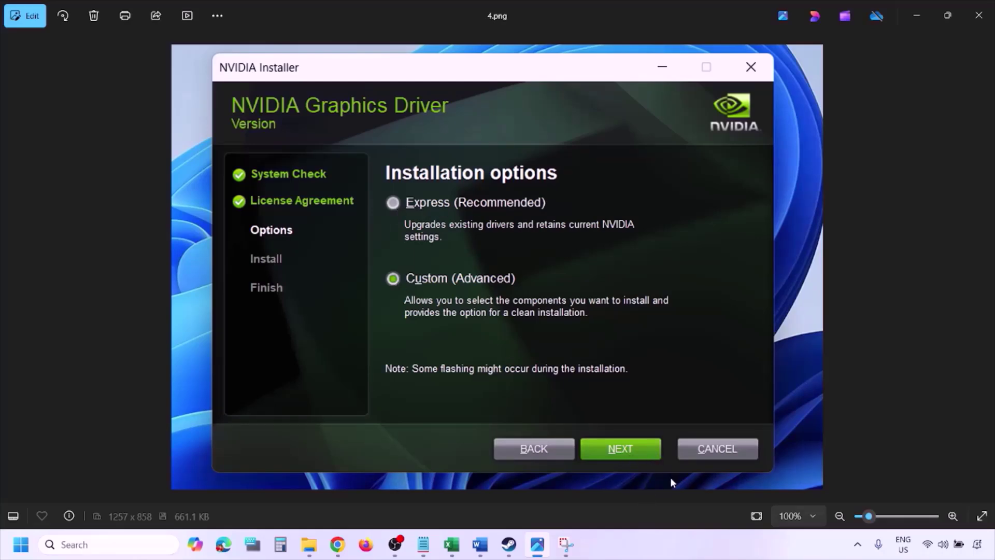
{"action": "key", "text": "Right"}
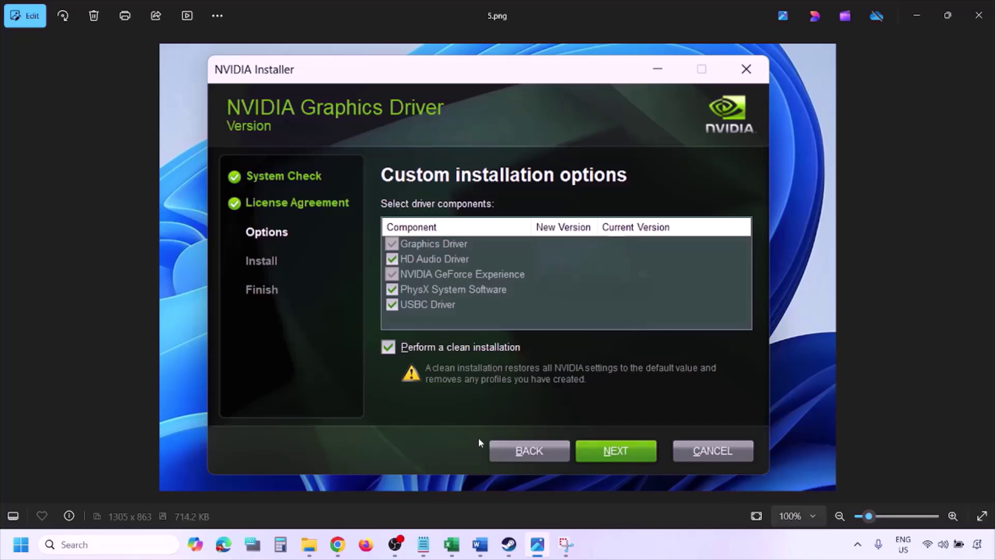
{"action": "left_click", "coordinate": [21, 544]}
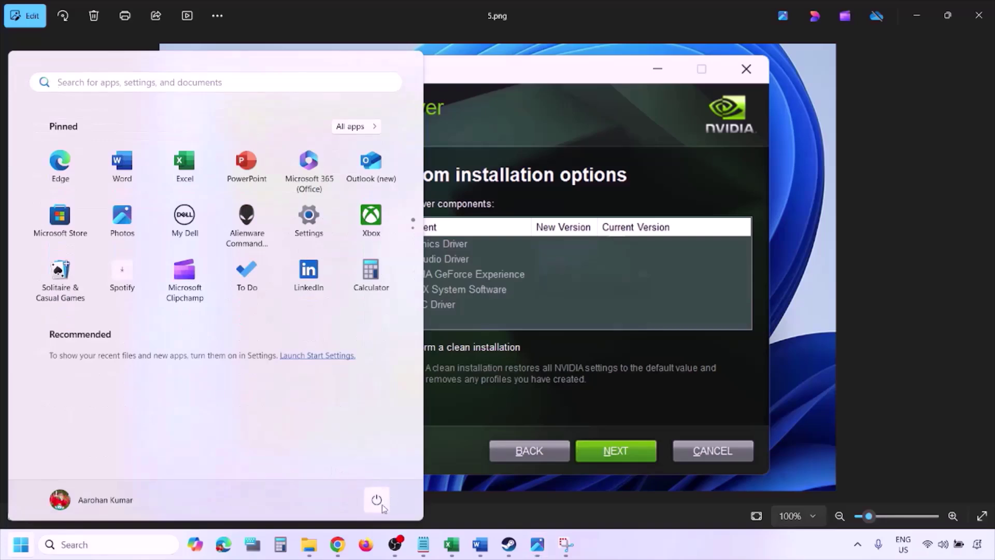
{"action": "left_click", "coordinate": [382, 505]}
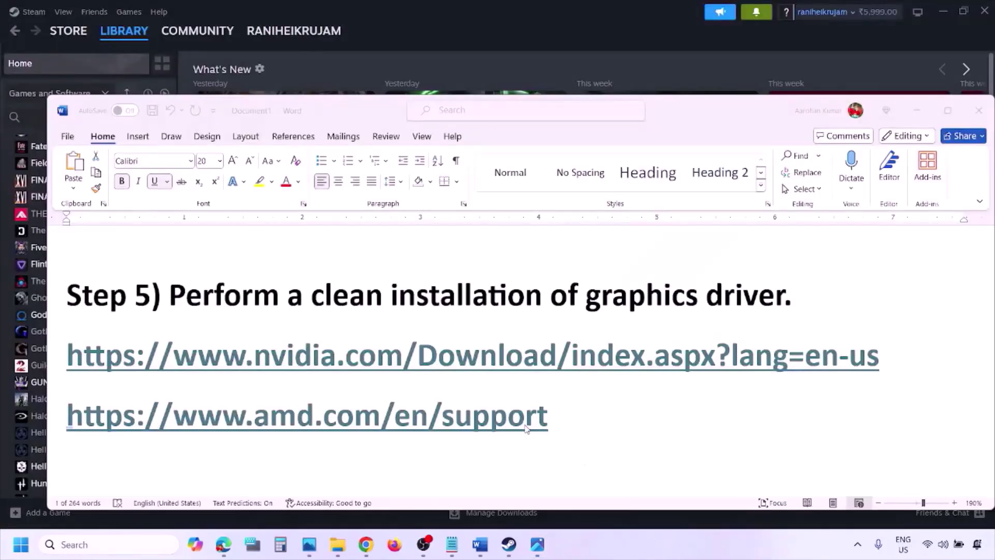
Open the computer's power options, and delete the AMD support link under Step 5 in the Word notes.
{"action": "left_click_drag", "start_coordinate": [566, 418], "coordinate": [201, 406]}
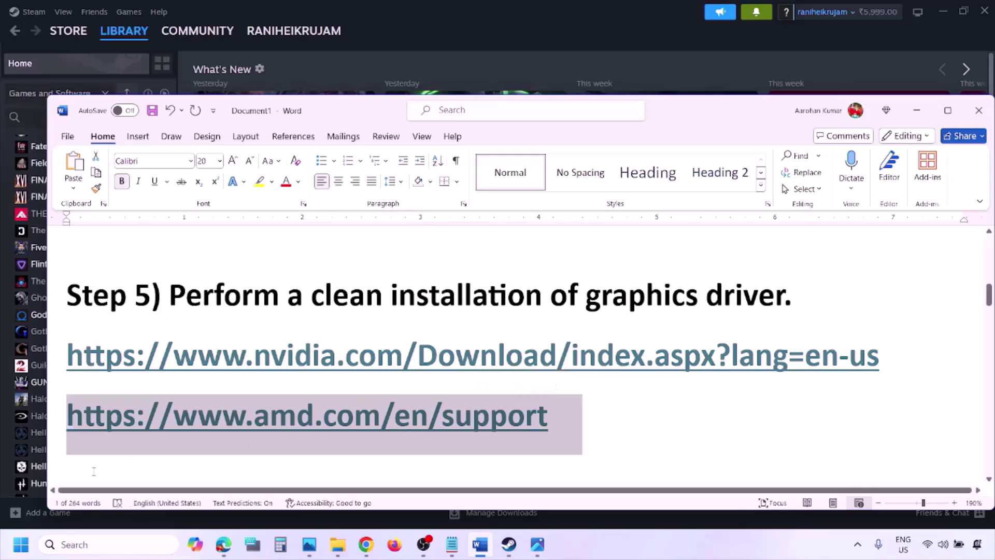
{"action": "key", "text": "super"}
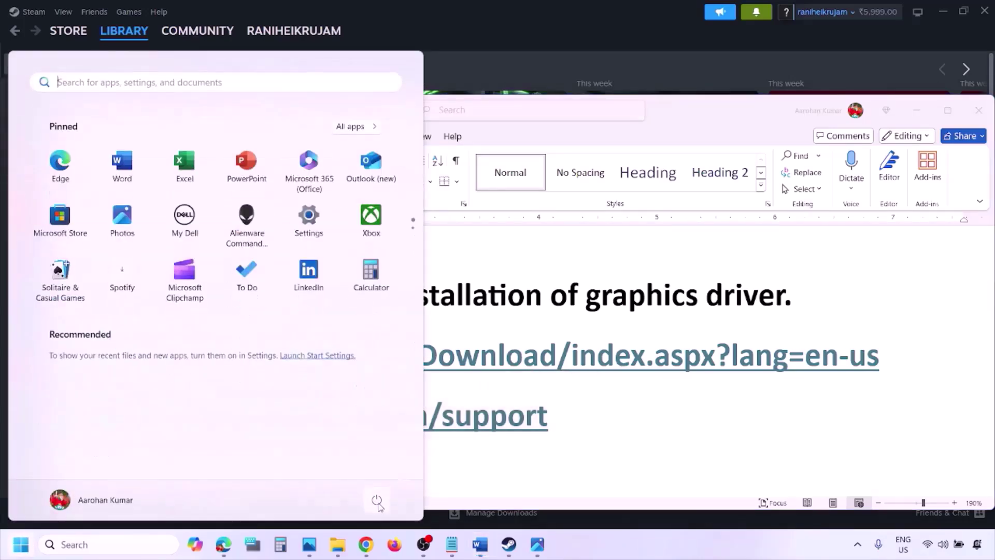
{"action": "left_click", "coordinate": [374, 500]}
{"action": "left_click", "coordinate": [629, 548]}
{"action": "key", "text": "Delete"}
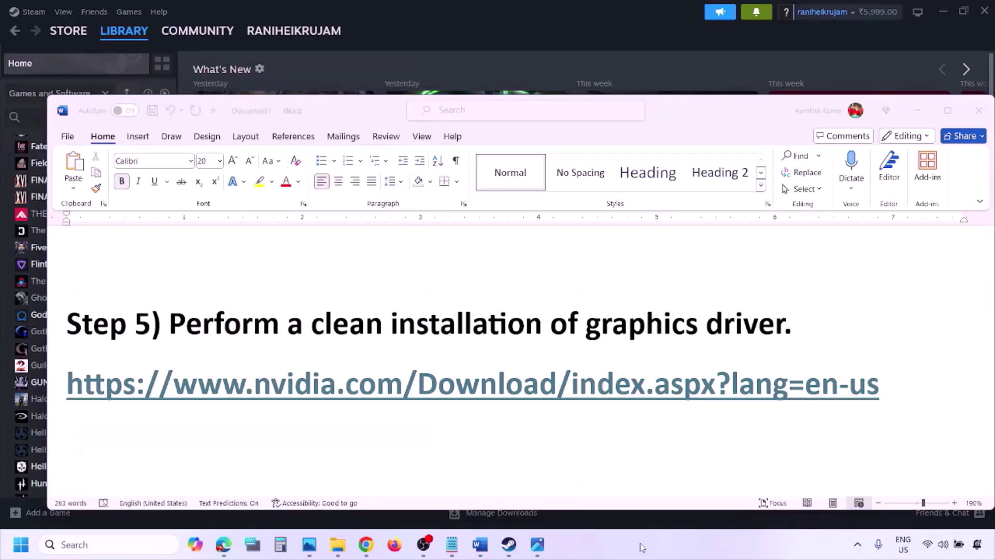
{"action": "scroll", "coordinate": [467, 356], "scroll_direction": "down", "scroll_amount": 5}
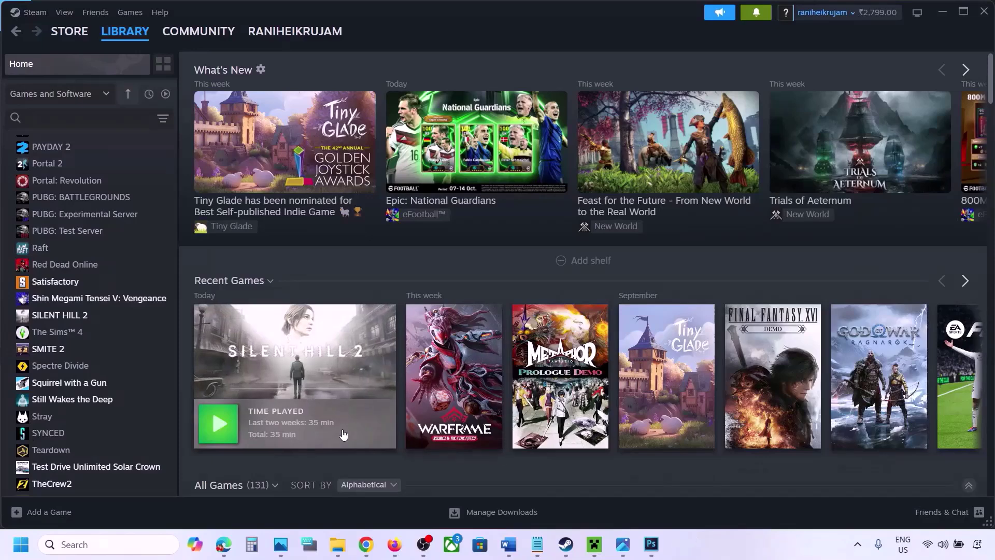
Search Windows for "graphics" and open Graphics settings.
{"action": "left_click", "coordinate": [78, 545]}
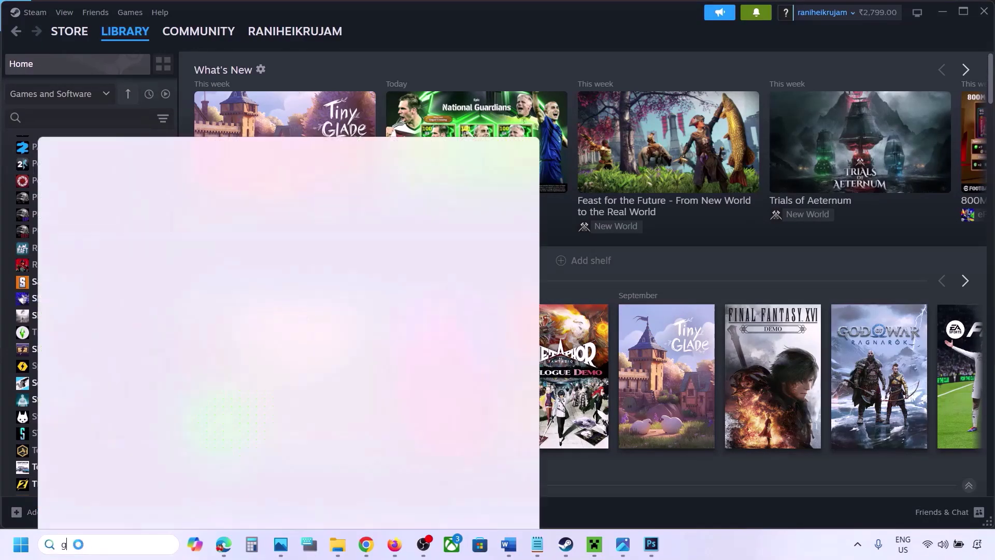
{"action": "type", "text": "graphics"}
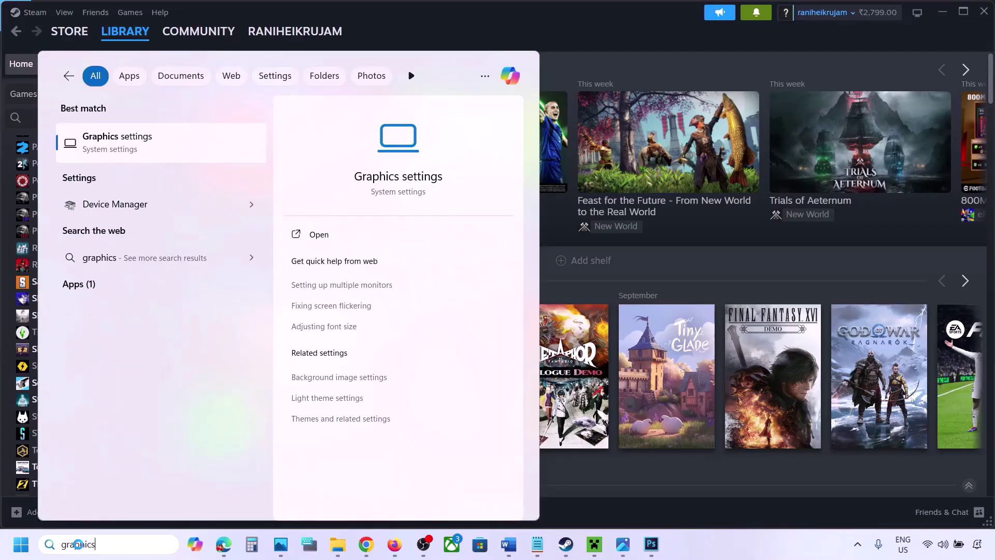
{"action": "left_click", "coordinate": [123, 148]}
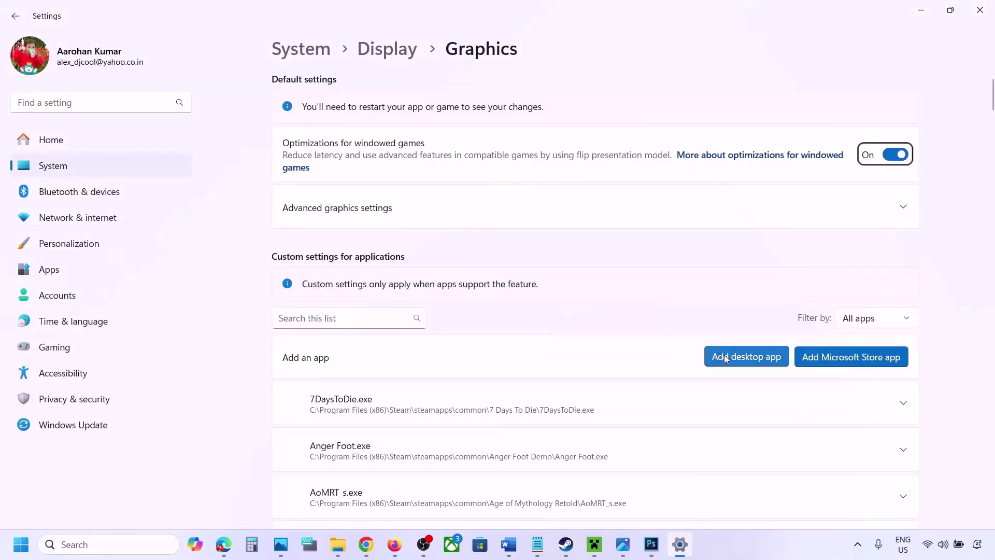
Try to add a desktop app to the custom graphics settings from Steam's steamapps\common folder, and cancel the file selection.
{"action": "left_click", "coordinate": [747, 357]}
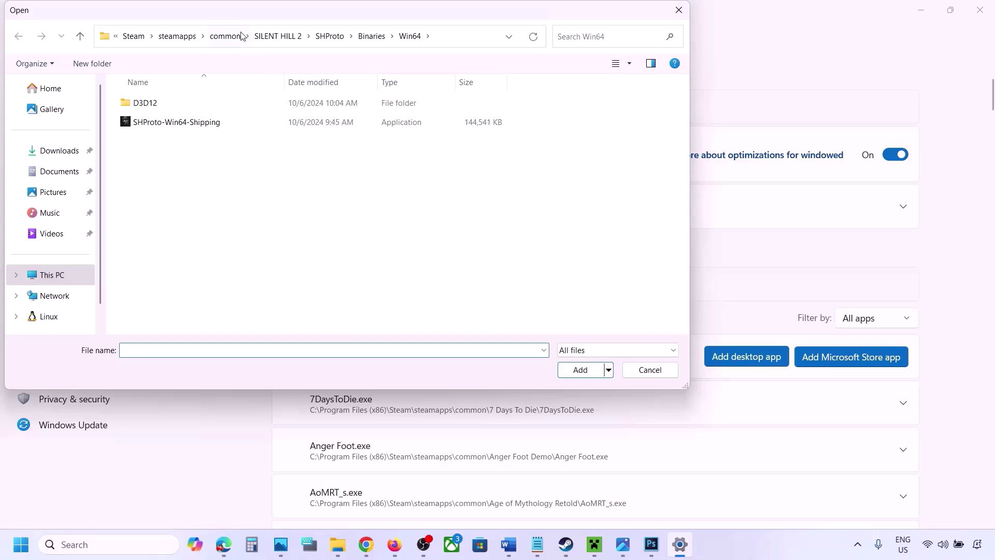
{"action": "left_click", "coordinate": [228, 36]}
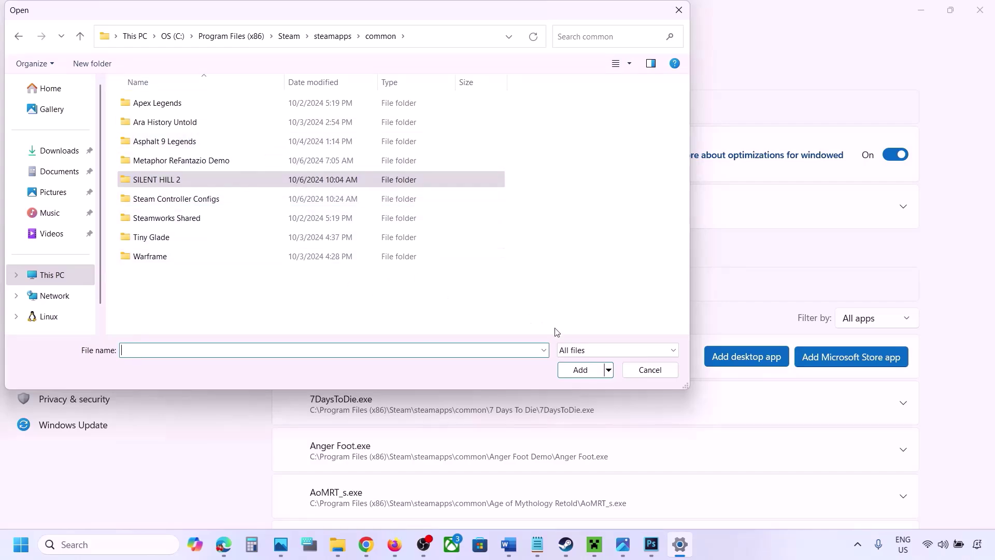
{"action": "left_click", "coordinate": [643, 370]}
Find ChainedTogether-Win64-Shipping.exe in the custom application settings and open its graphics options.
{"action": "scroll", "coordinate": [624, 405], "scroll_direction": "down", "scroll_amount": 8}
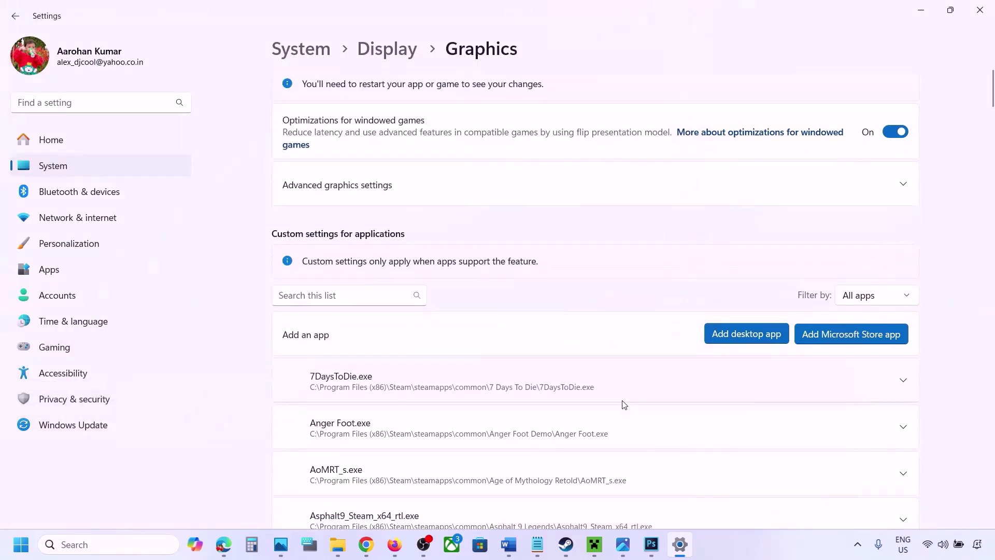
{"action": "scroll", "coordinate": [624, 404], "scroll_direction": "down", "scroll_amount": 2}
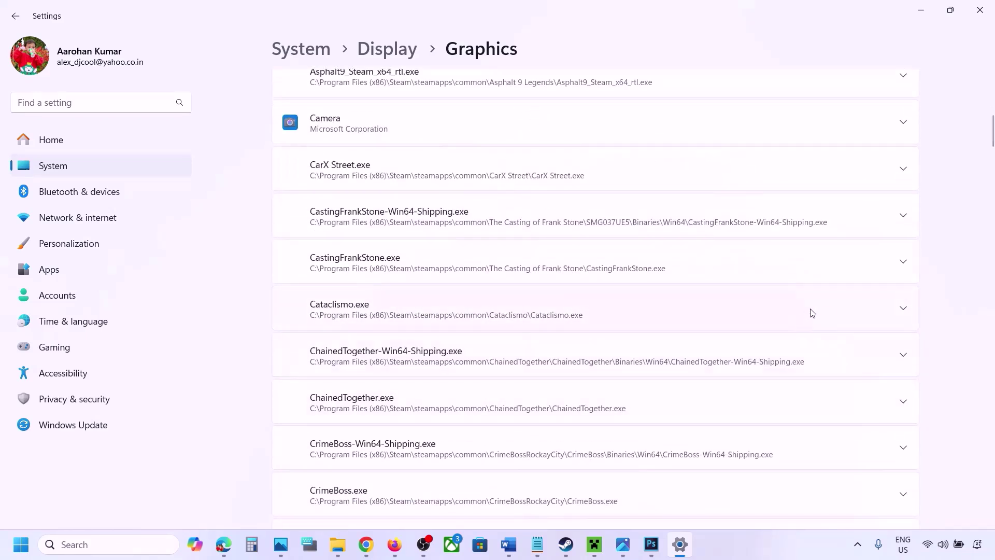
{"action": "left_click", "coordinate": [903, 357]}
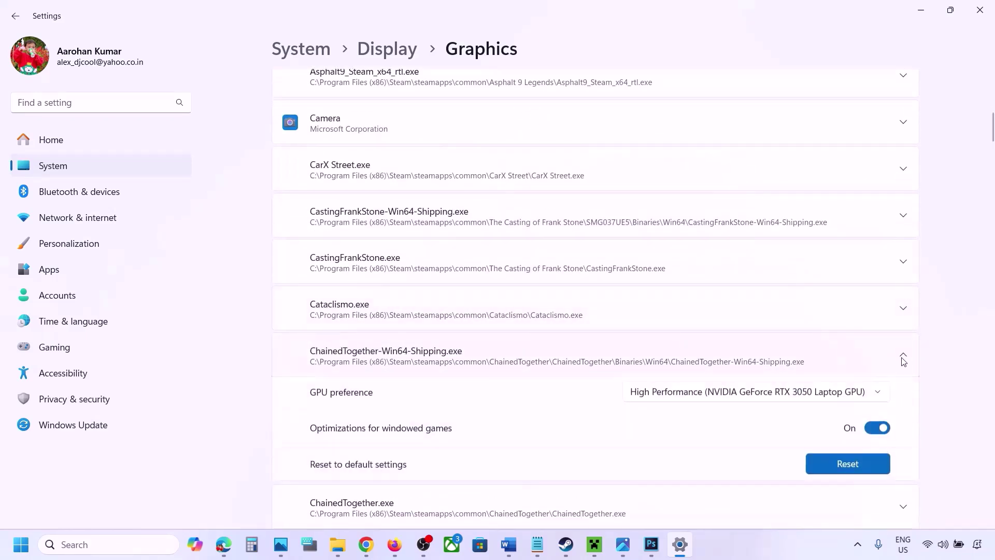
Set the GPU preference for ChainedTogether-Win64-Shipping.exe to High Performance (NVIDIA GeForce RTX 3050 Laptop GPU).
{"action": "left_click", "coordinate": [837, 394]}
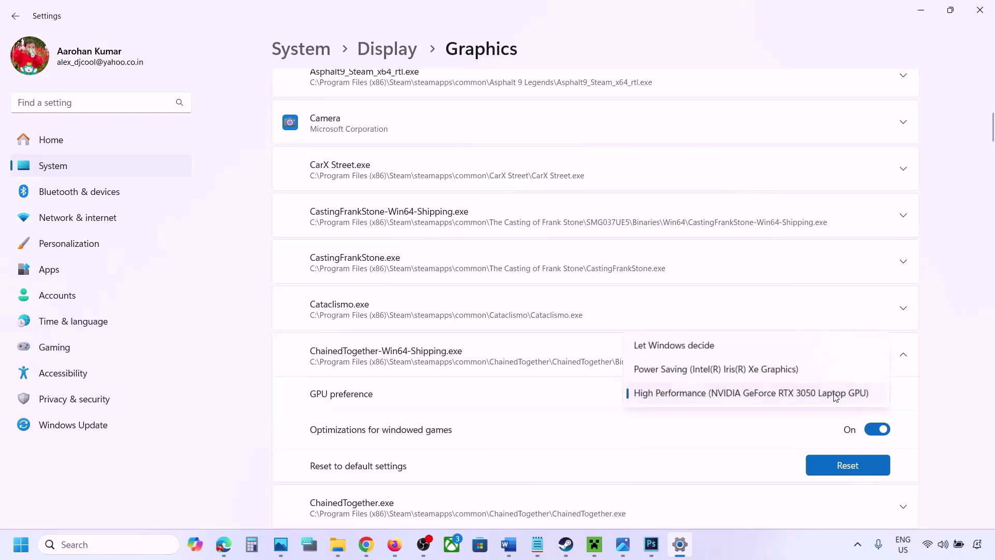
{"action": "left_click", "coordinate": [787, 395]}
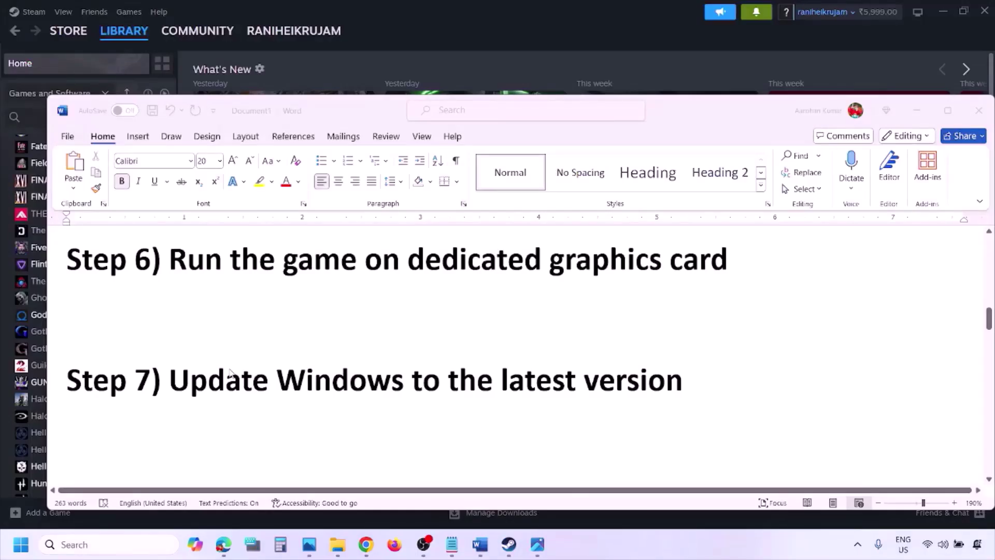
Highlight Step 7 in the Word notes, check for Windows updates in Settings, and bring up the computer's power options.
{"action": "left_click", "coordinate": [221, 371]}
{"action": "left_click_drag", "start_coordinate": [177, 380], "coordinate": [671, 395]}
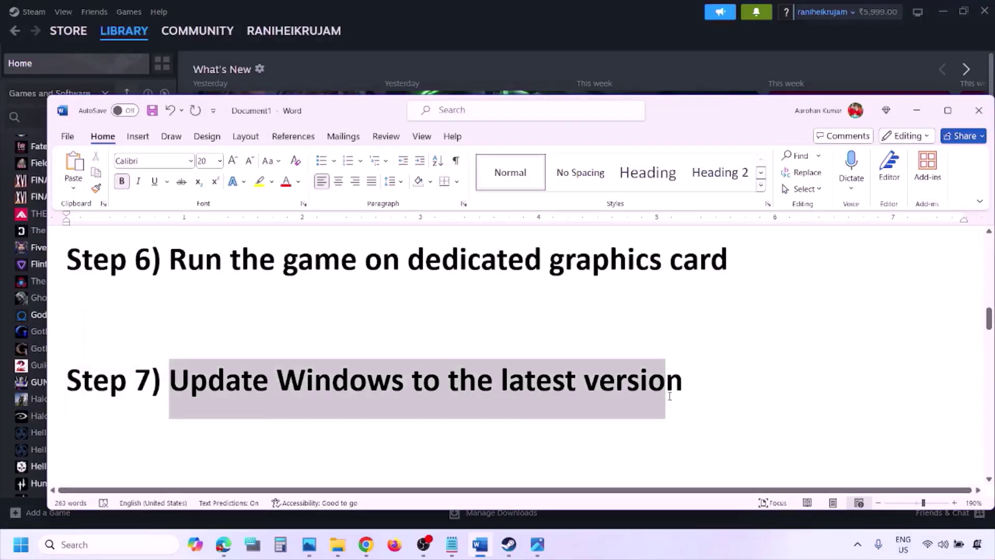
{"action": "key", "text": "super+i"}
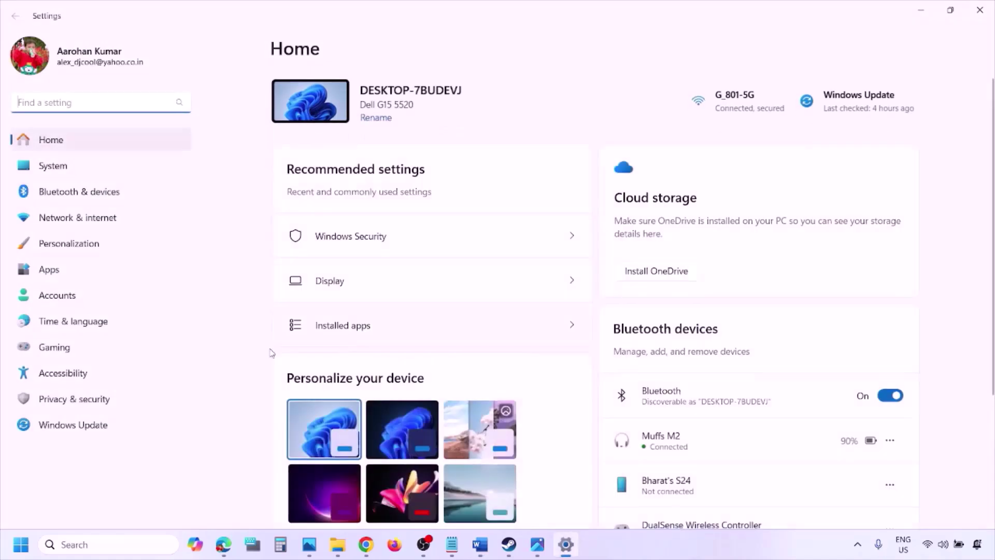
{"action": "left_click", "coordinate": [85, 429]}
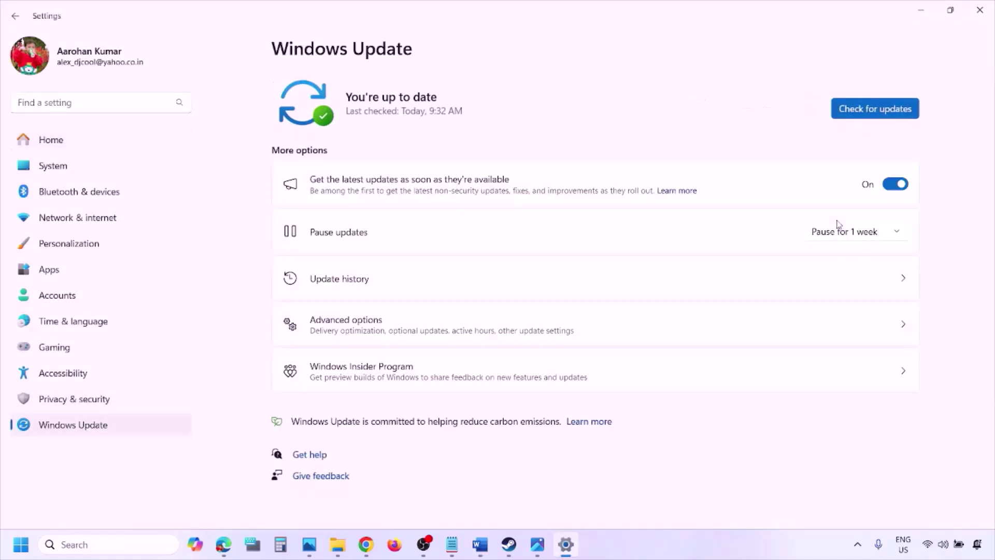
{"action": "left_click", "coordinate": [883, 114]}
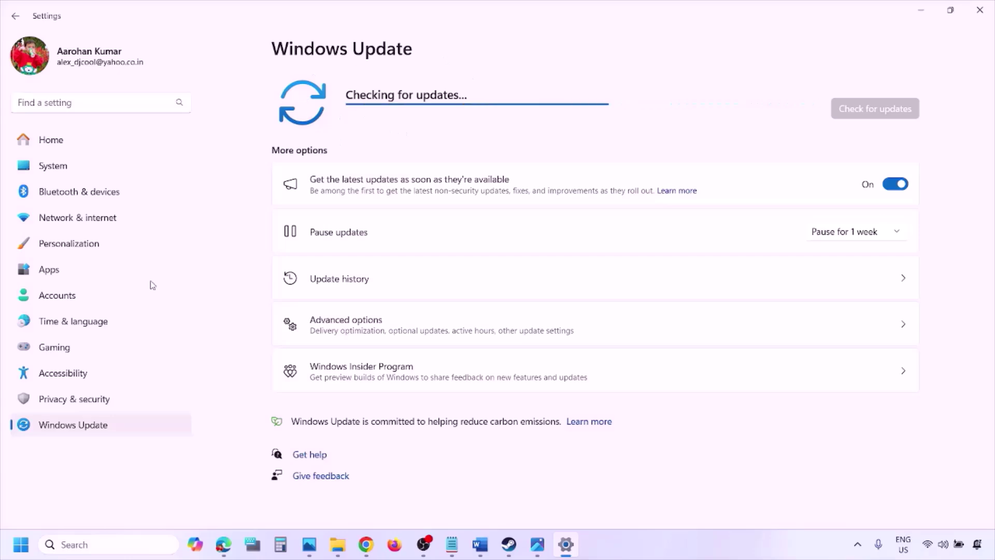
{"action": "key", "text": "super"}
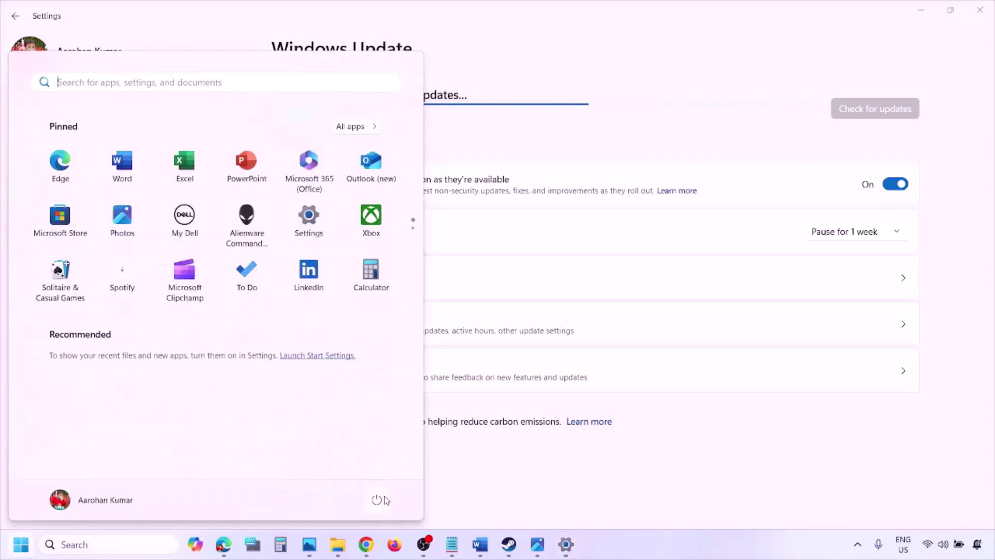
{"action": "left_click", "coordinate": [385, 500]}
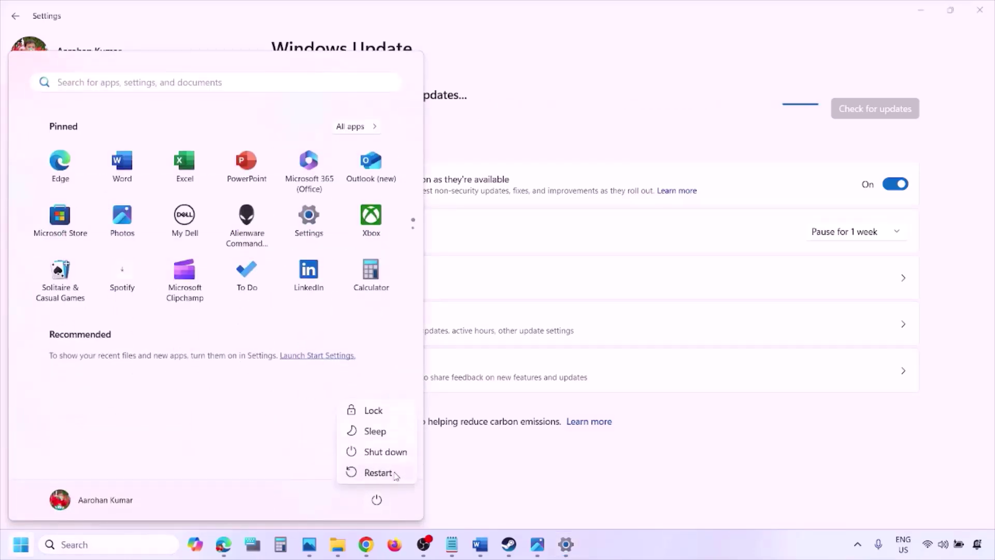
Open the Visual C++ download link from Step 8 of the Word notes in a new Chrome window.
{"action": "left_click", "coordinate": [482, 554]}
{"action": "scroll", "coordinate": [435, 400], "scroll_direction": "down", "scroll_amount": 4}
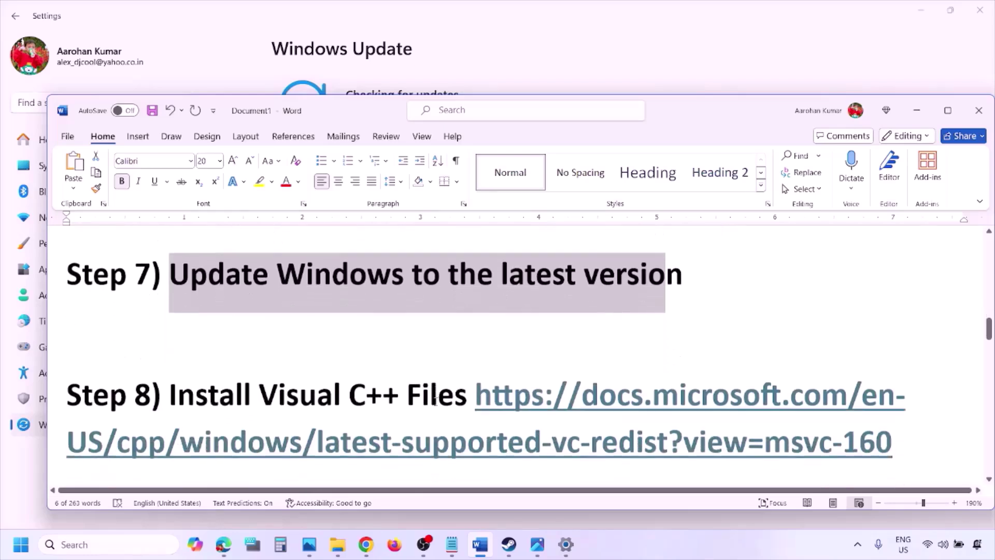
{"action": "left_click_drag", "start_coordinate": [909, 432], "coordinate": [543, 382]}
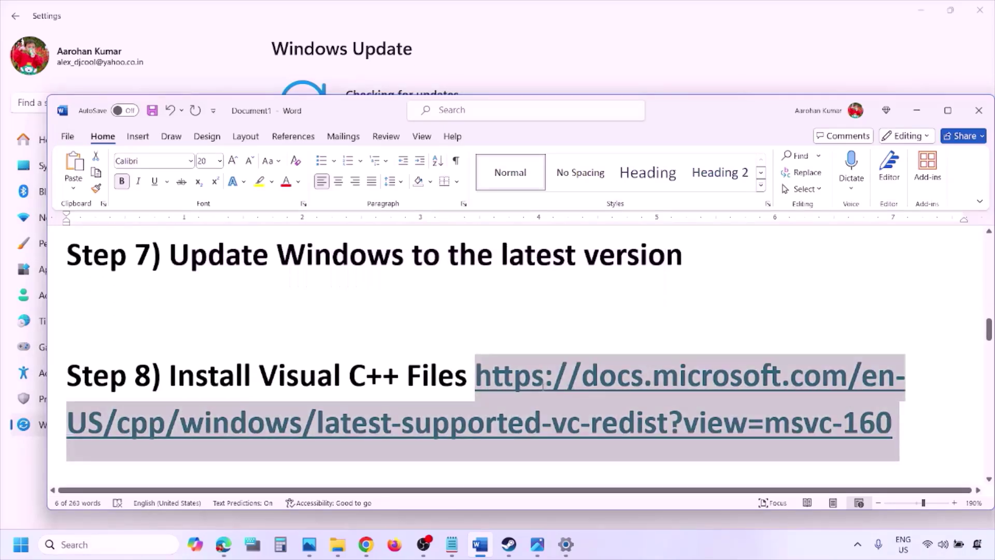
{"action": "right_click", "coordinate": [366, 545]}
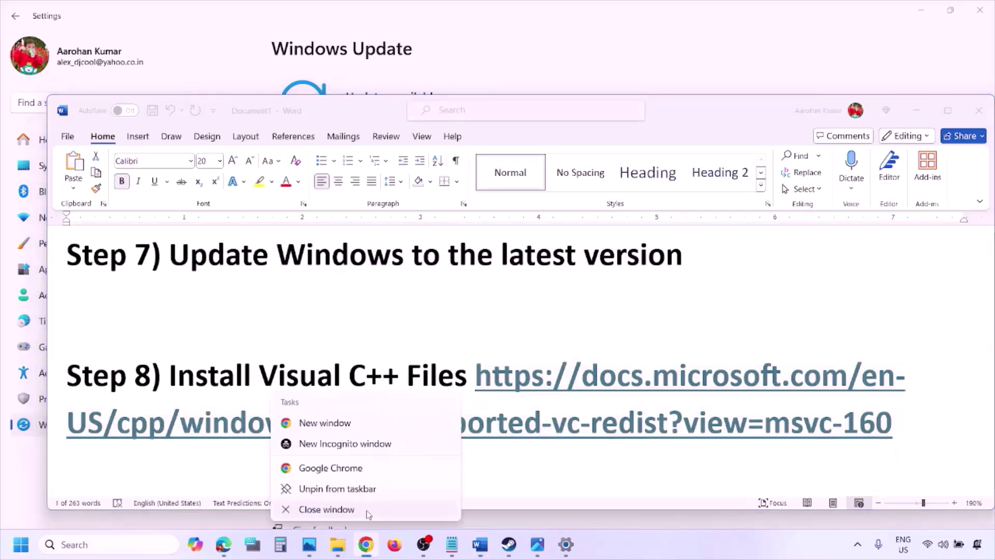
{"action": "left_click", "coordinate": [324, 430]}
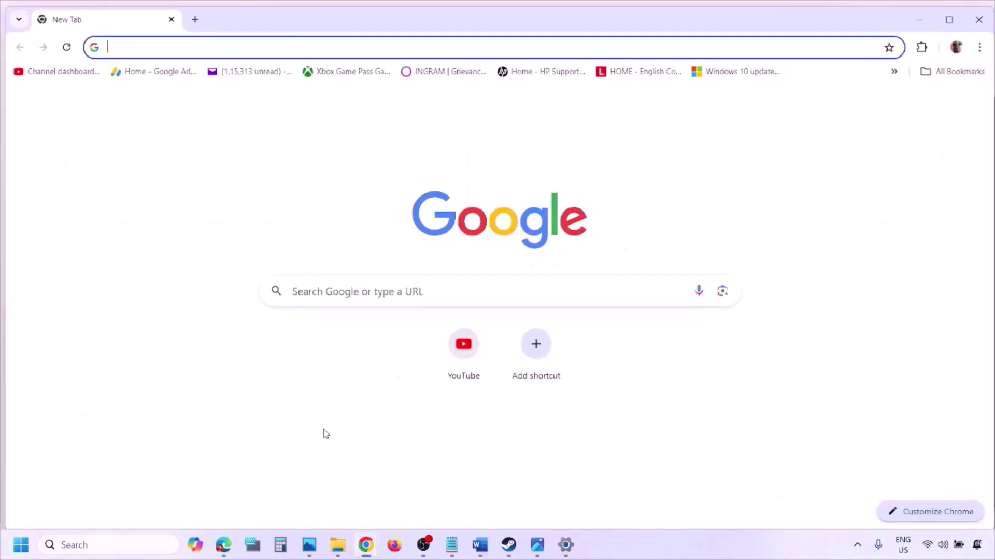
{"action": "type", "text": "https://docs.microsoft.com/en-us/cpp/windows/latest-supported-vc-redist?view=msvc-160"}
{"action": "key", "text": "Return"}
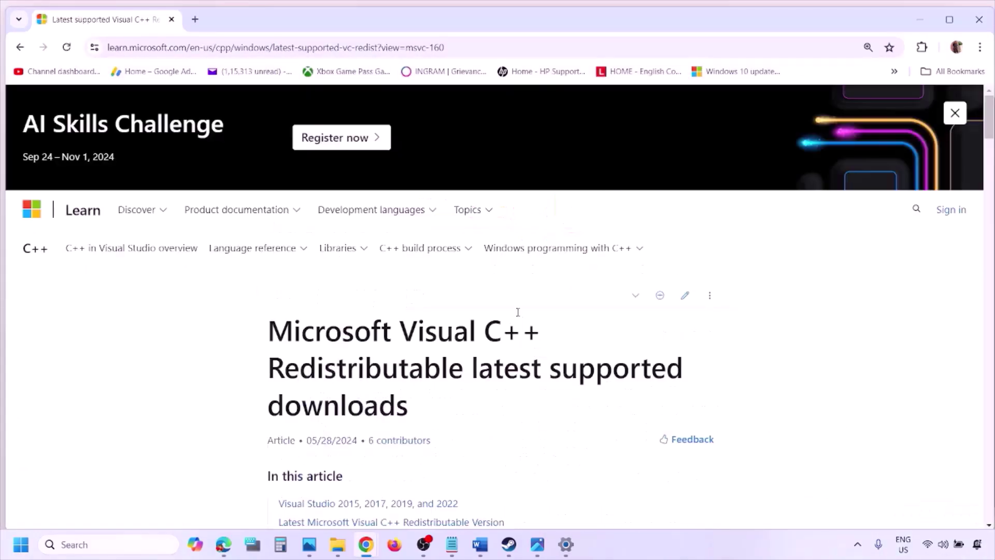
Find the Visual Studio 2015, 2017, 2019, and 2022 section and highlight the X86 and X64 entries in its download table.
{"action": "scroll", "coordinate": [433, 306], "scroll_direction": "down", "scroll_amount": 10}
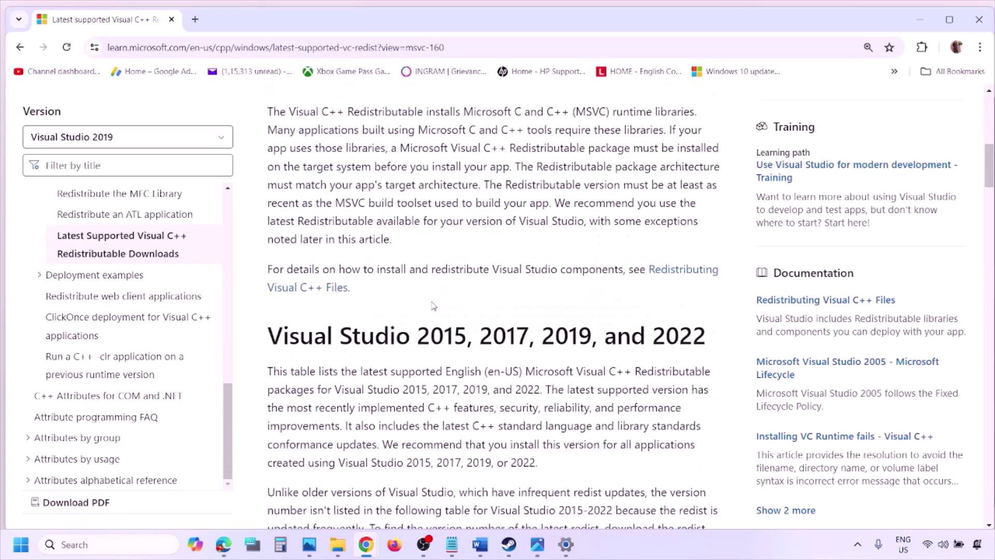
{"action": "left_click_drag", "start_coordinate": [320, 282], "coordinate": [667, 278]}
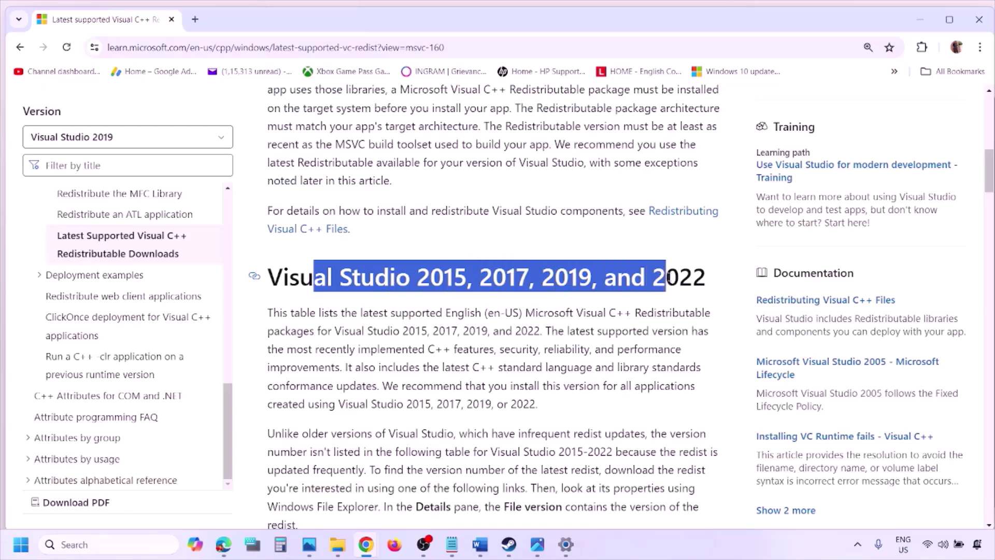
{"action": "scroll", "coordinate": [436, 370], "scroll_direction": "down", "scroll_amount": 10}
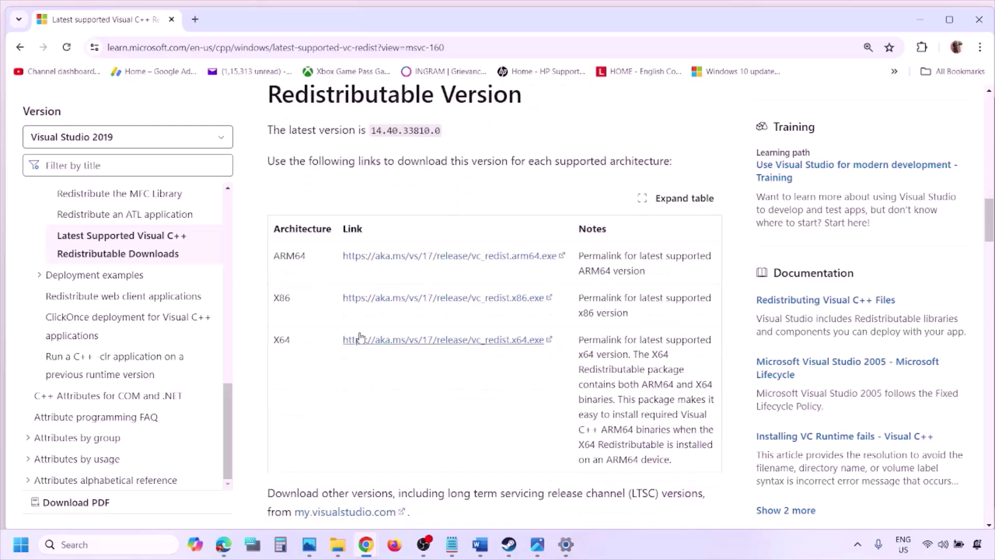
{"action": "double_click", "coordinate": [281, 301]}
{"action": "double_click", "coordinate": [282, 340]}
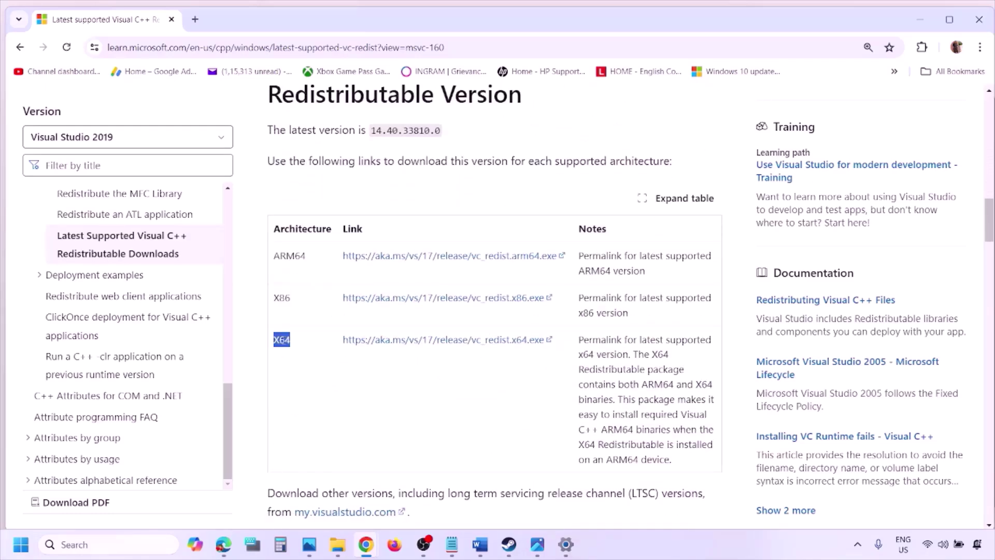
Download the X86 Visual C++ Redistributable, run its installer, and start the repair.
{"action": "left_click_drag", "start_coordinate": [275, 299], "coordinate": [489, 309]}
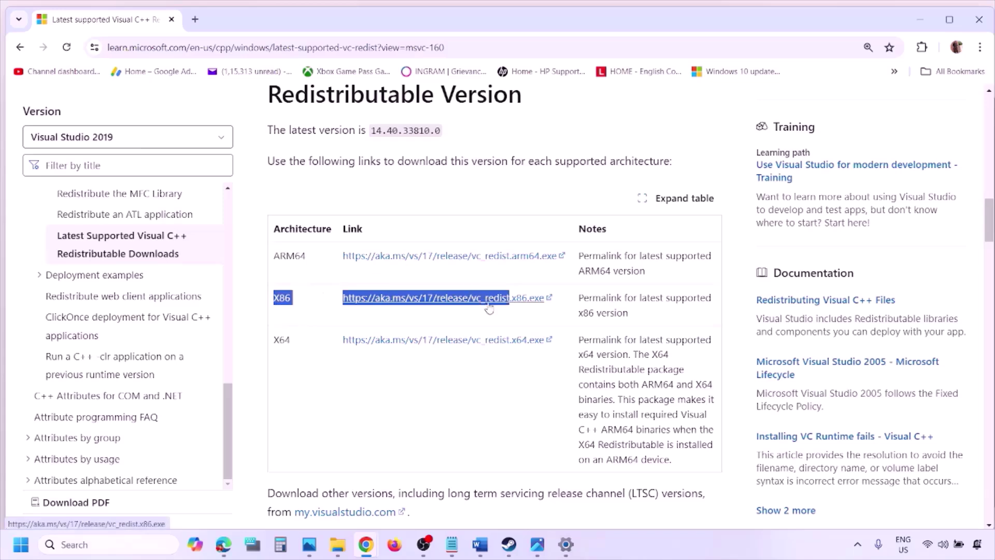
{"action": "left_click", "coordinate": [489, 308]}
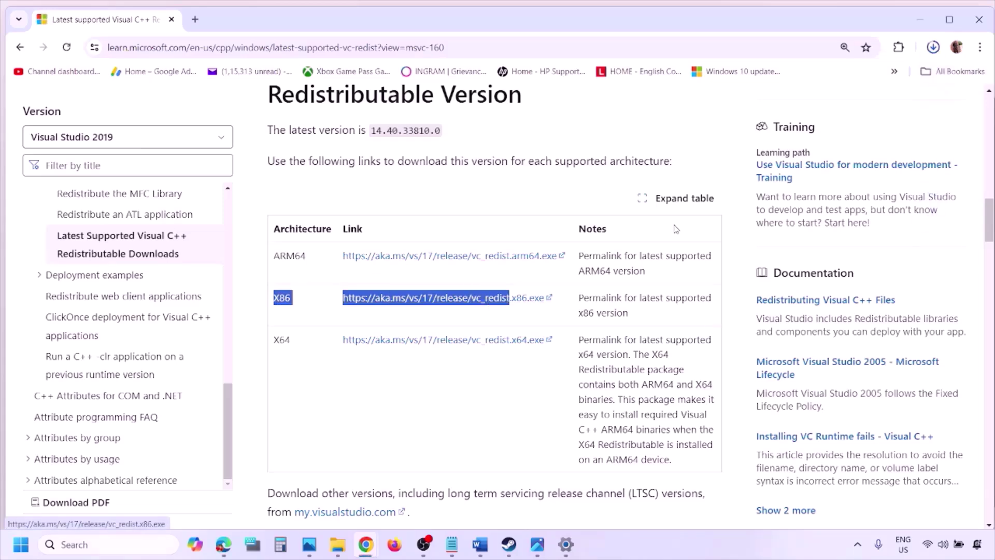
{"action": "left_click", "coordinate": [829, 79]}
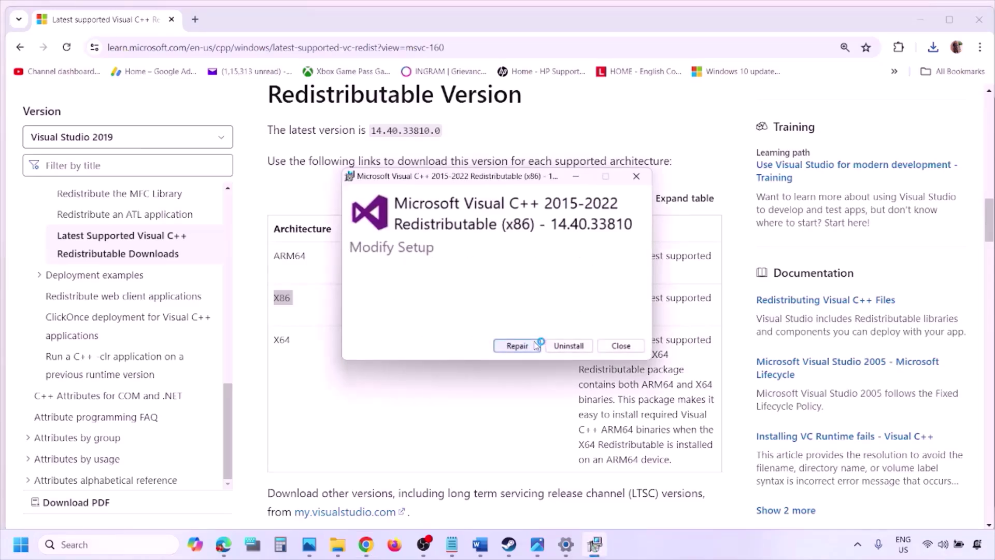
{"action": "left_click", "coordinate": [533, 346]}
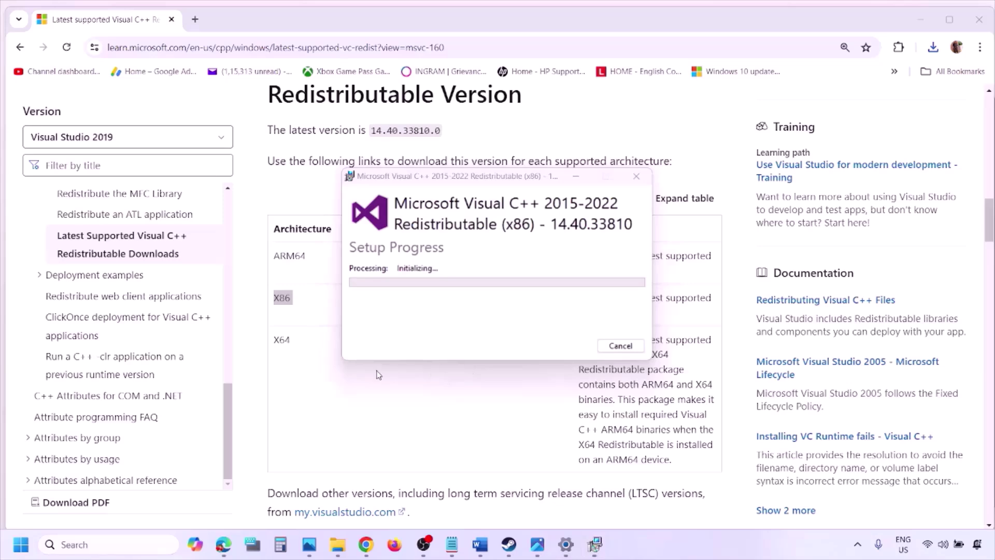
Download the X64 Visual C++ Redistributable, run VC_redist.x64.exe, and start the repair.
{"action": "double_click", "coordinate": [282, 340]}
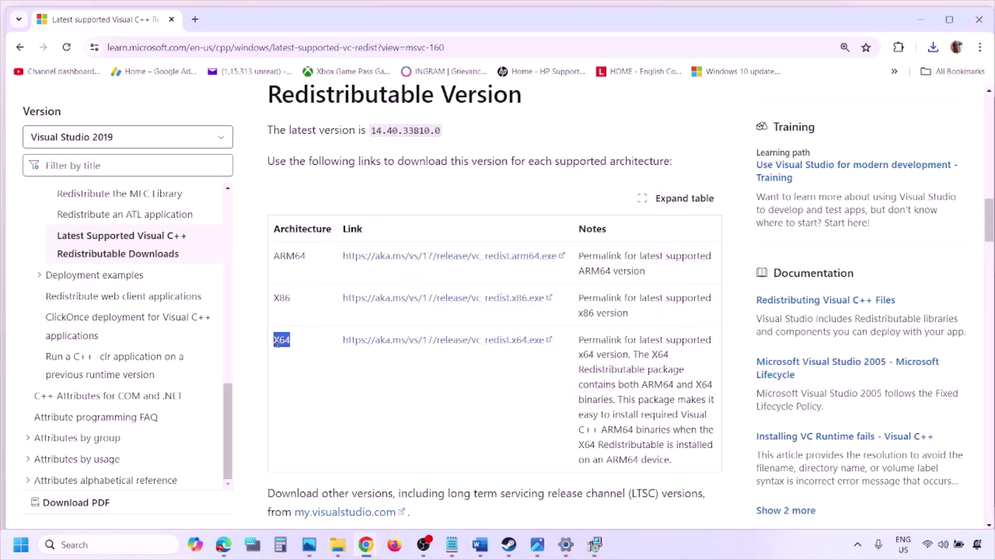
{"action": "left_click", "coordinate": [452, 346]}
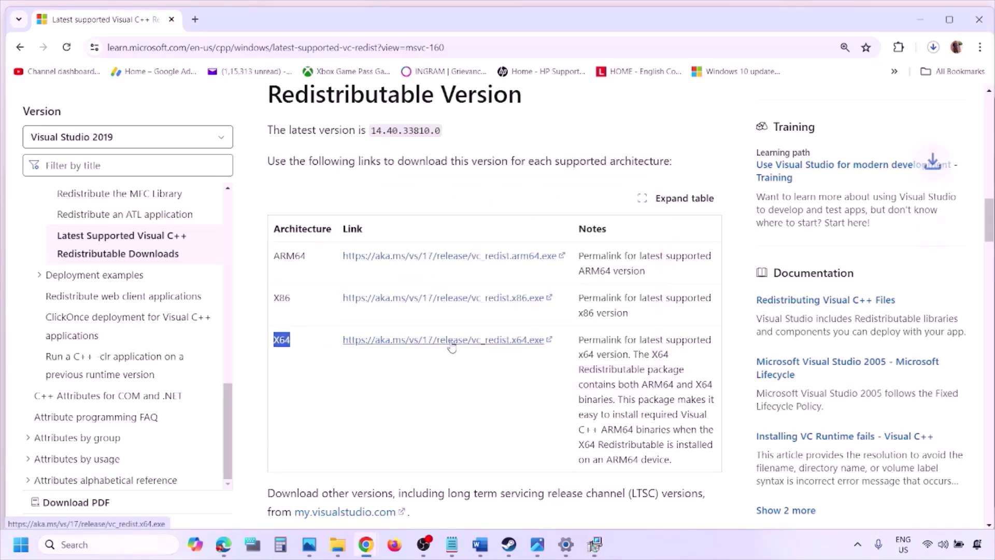
{"action": "left_click", "coordinate": [595, 544]}
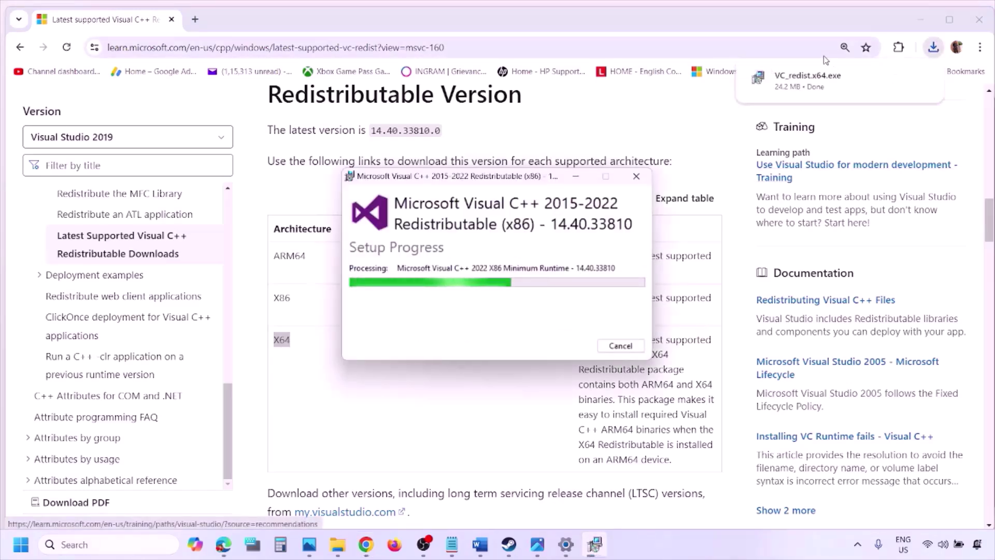
{"action": "left_click", "coordinate": [826, 60]}
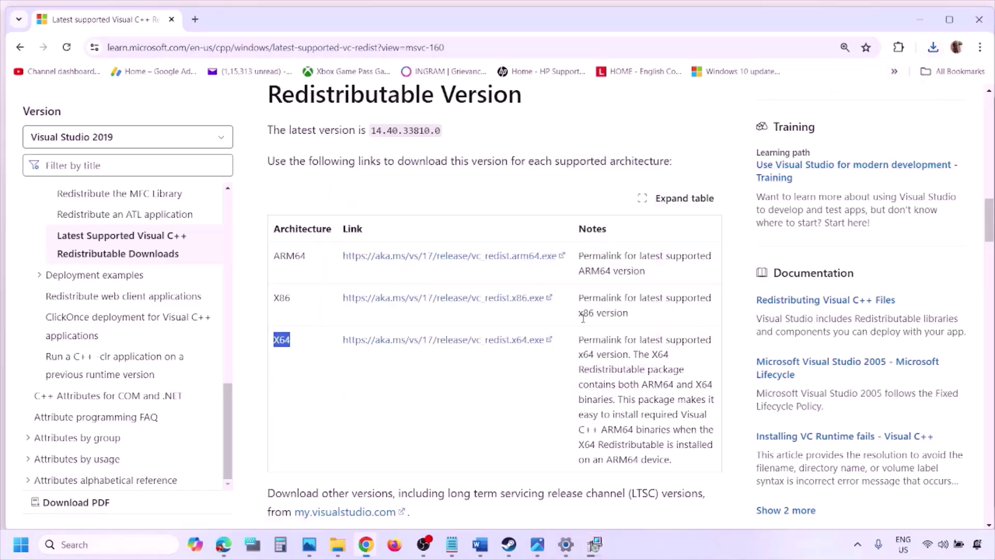
{"action": "left_click", "coordinate": [521, 346]}
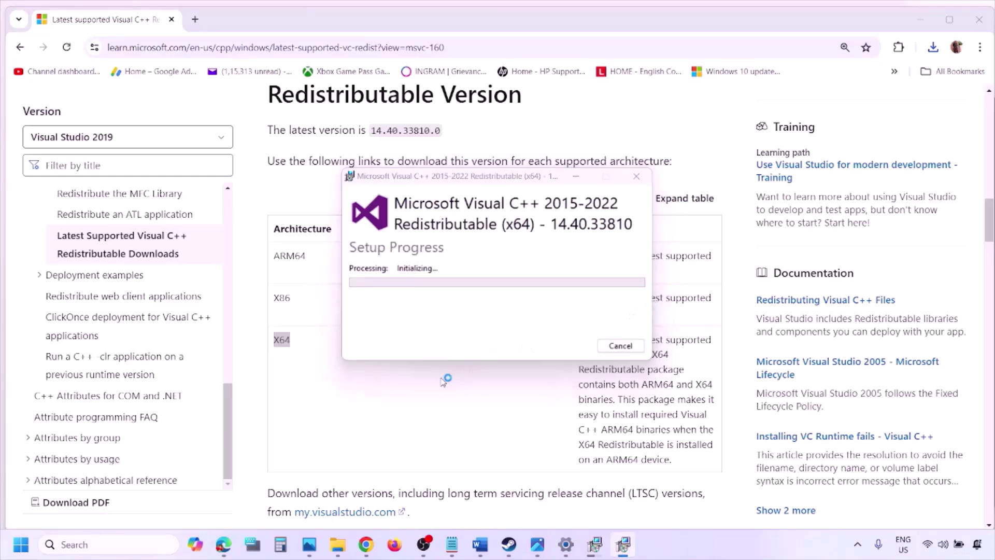
Arrange the x86 and x64 redistributable setup windows side by side, and return to the Chrome download page.
{"action": "left_click", "coordinate": [604, 549]}
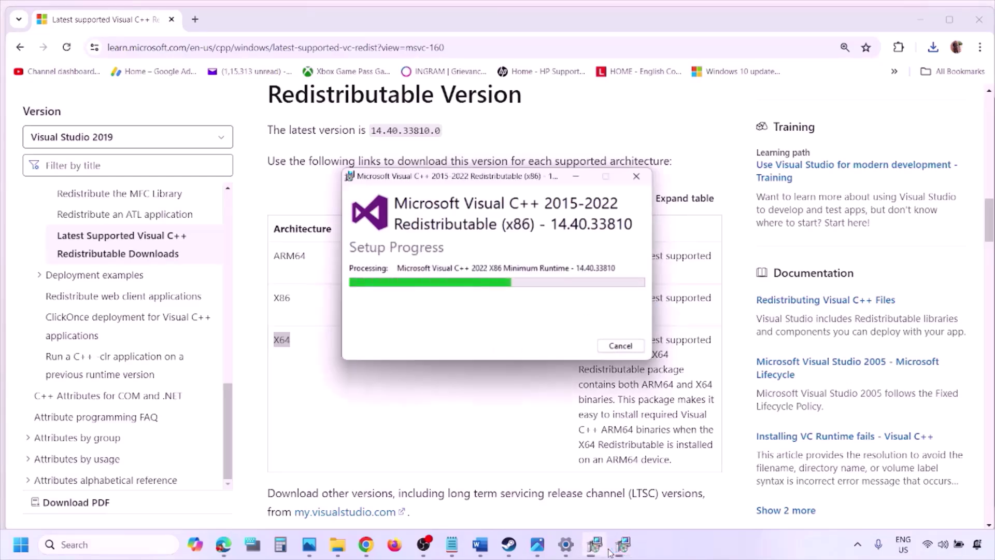
{"action": "left_click_drag", "start_coordinate": [547, 177], "coordinate": [316, 221]}
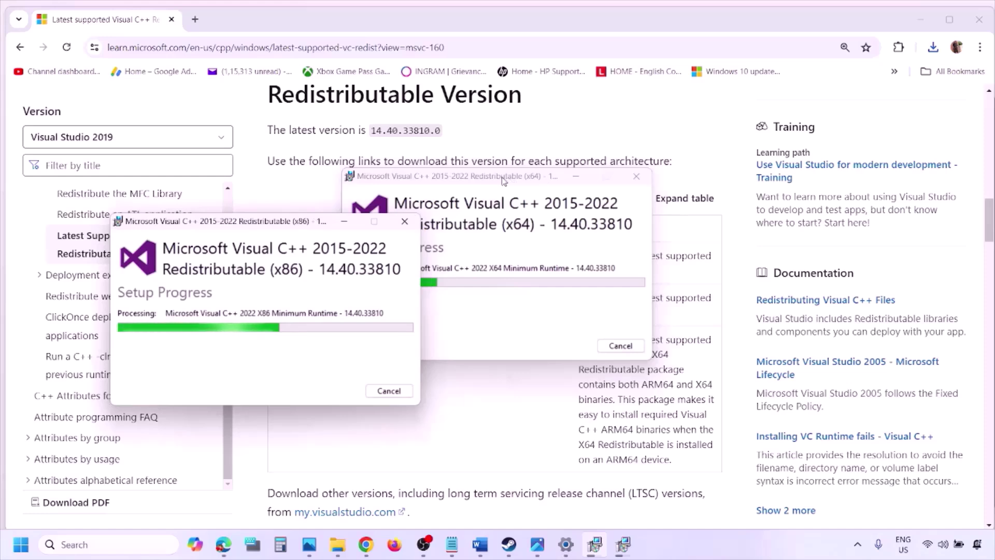
{"action": "left_click_drag", "start_coordinate": [492, 177], "coordinate": [620, 230]}
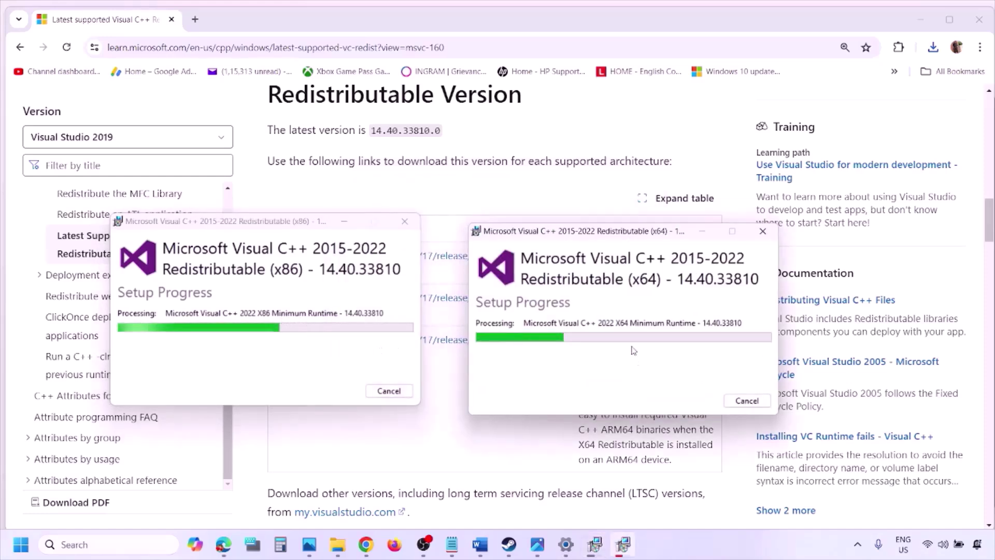
{"action": "left_click", "coordinate": [437, 449]}
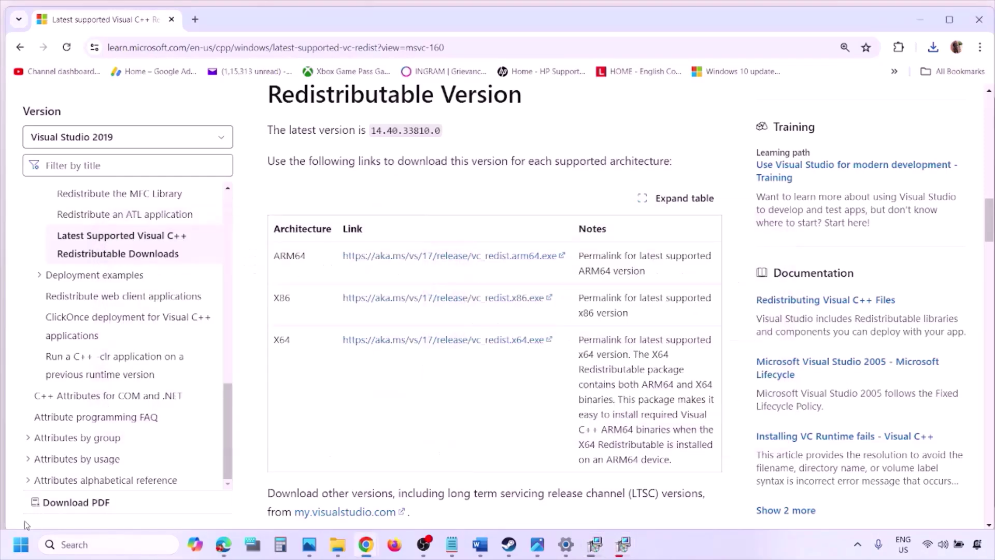
Open the computer's power options to show the restart choice, and dismiss them without restarting.
{"action": "left_click", "coordinate": [21, 544]}
{"action": "left_click", "coordinate": [377, 499]}
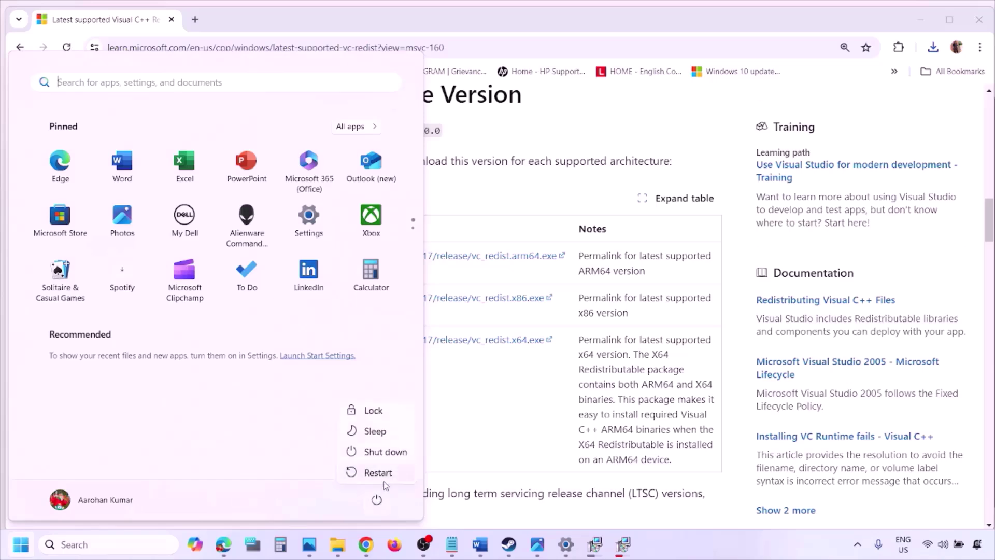
{"action": "key", "text": "Escape"}
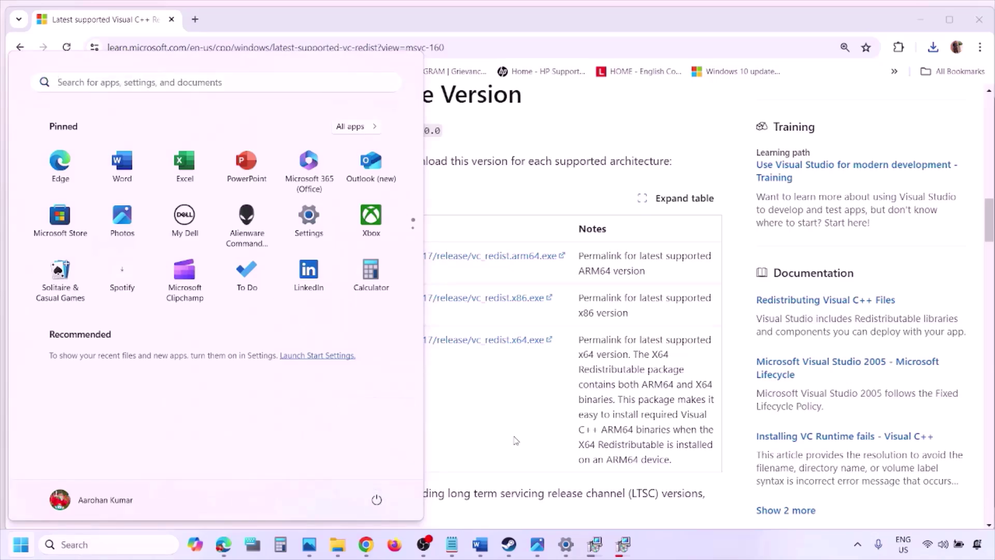
{"action": "left_click", "coordinate": [515, 440]}
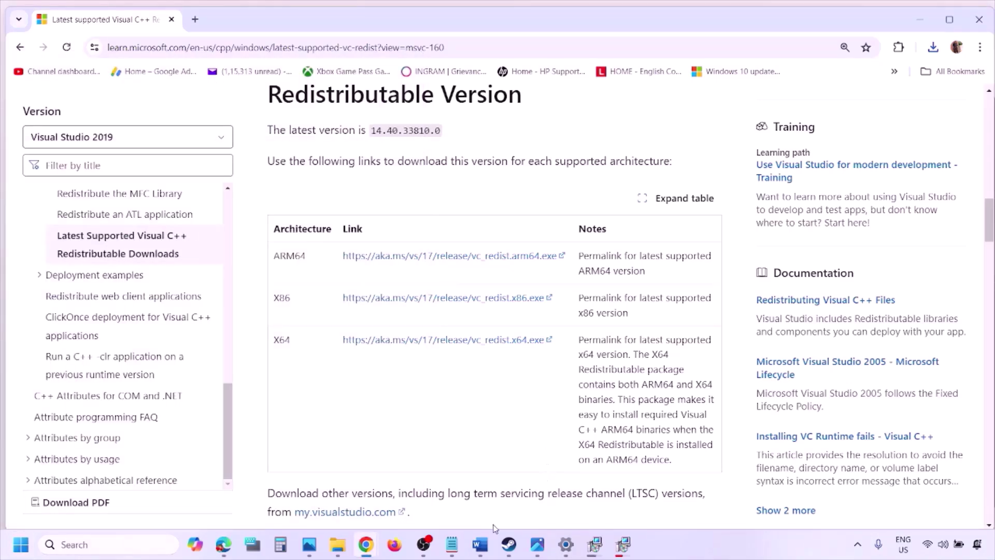
Switch to the Word notes and view Step 9 about unplugging external devices.
{"action": "left_click", "coordinate": [480, 544]}
{"action": "scroll", "coordinate": [427, 351], "scroll_direction": "down", "scroll_amount": 2}
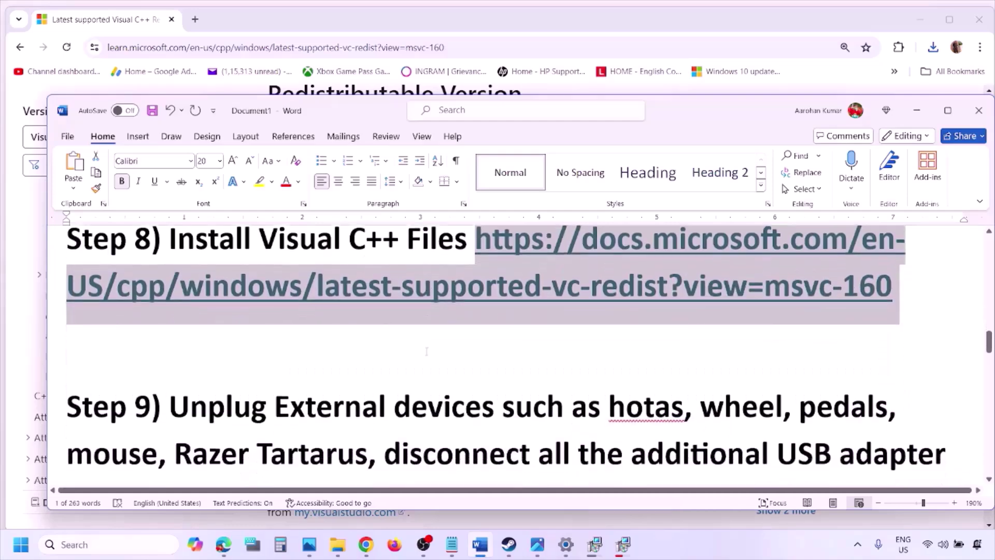
{"action": "scroll", "coordinate": [426, 351], "scroll_direction": "down", "scroll_amount": 3}
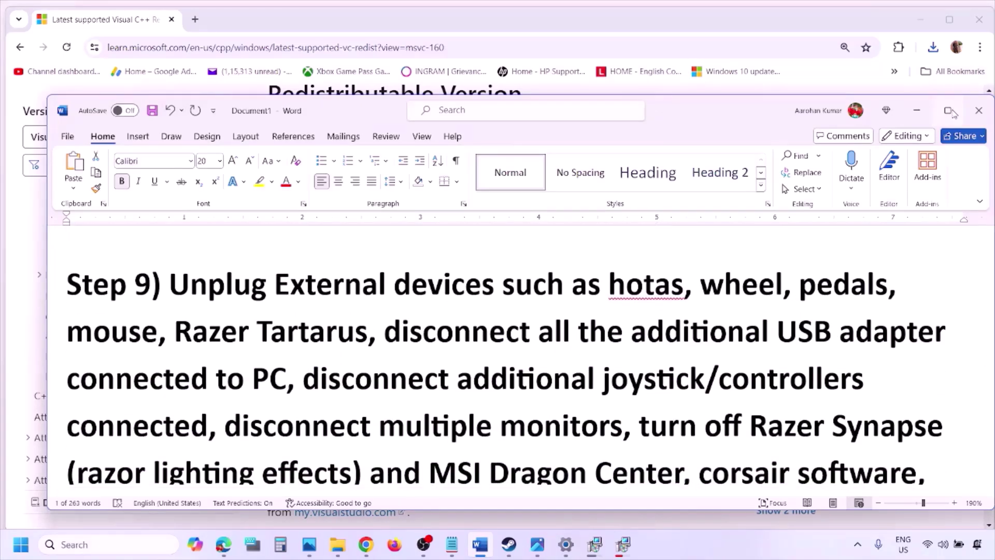
Maximize the Word notes and highlight the Step 9 instructions about unplugging external devices, USB adapters and additional joysticks or controllers.
{"action": "left_click", "coordinate": [951, 111]}
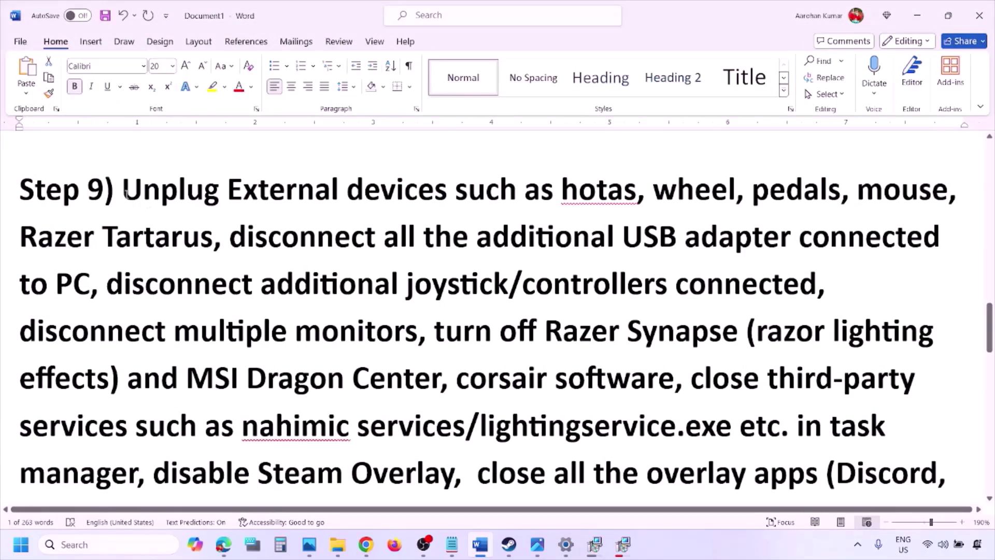
{"action": "left_click_drag", "start_coordinate": [126, 193], "coordinate": [739, 239]}
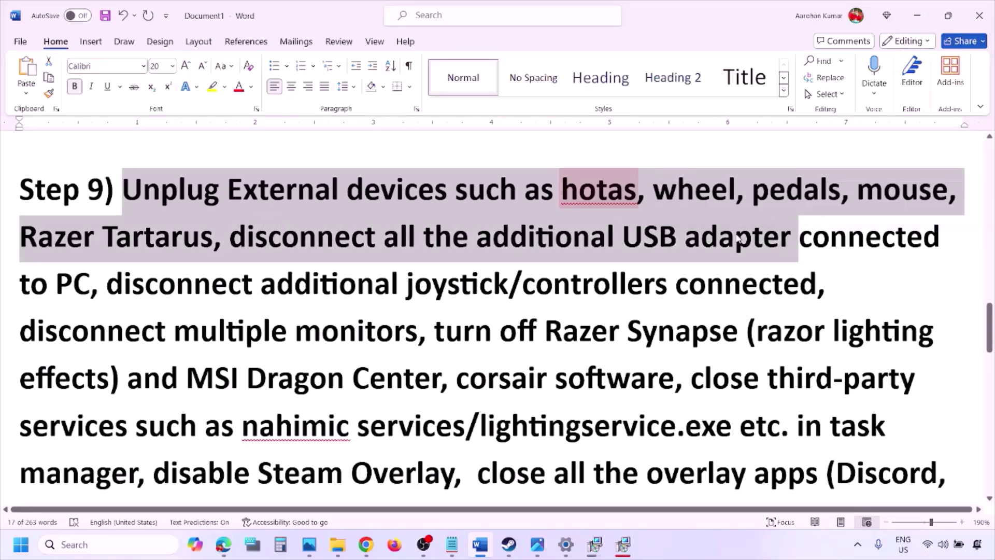
{"action": "left_click", "coordinate": [738, 237]}
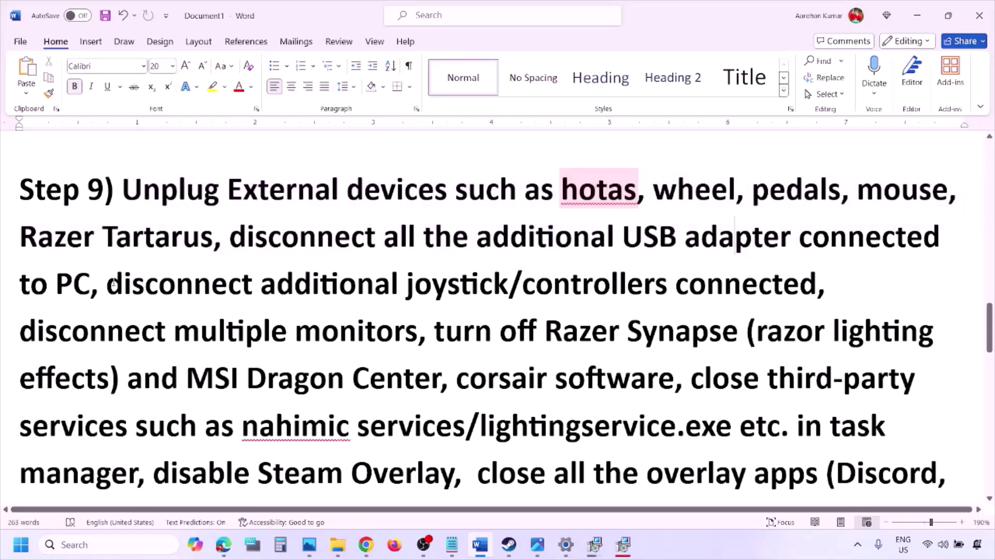
{"action": "left_click_drag", "start_coordinate": [113, 283], "coordinate": [818, 286]}
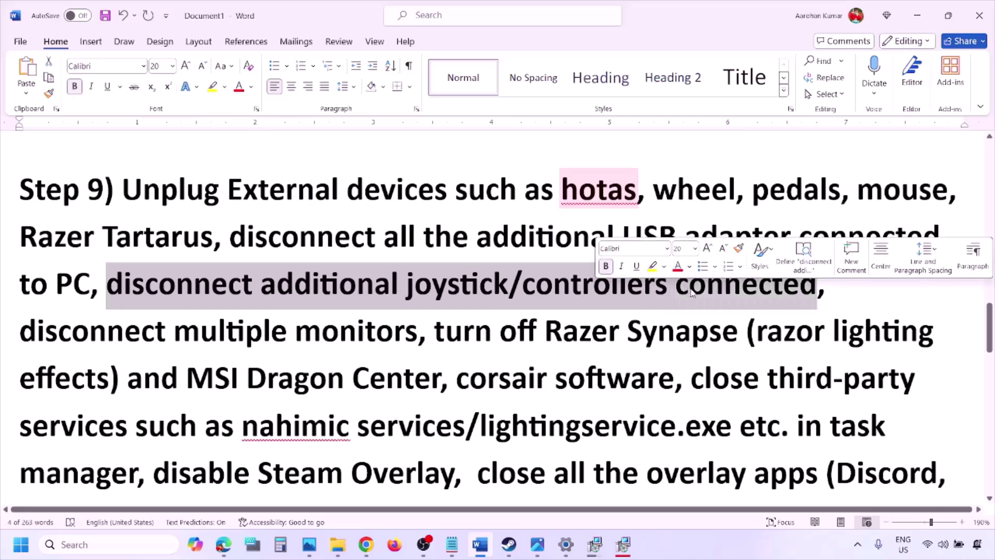
{"action": "left_click", "coordinate": [662, 311]}
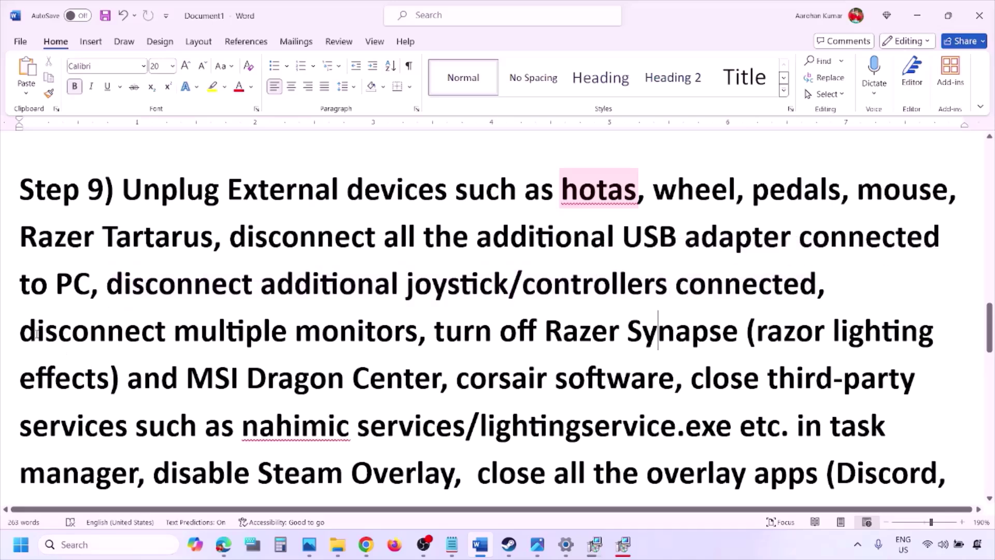
Highlight the Step 9 instructions about multiple monitors, Razer Synapse, MSI Dragon Center and third-party services, and disabling Steam Overlay.
{"action": "left_click_drag", "start_coordinate": [36, 333], "coordinate": [347, 334]}
{"action": "scroll", "coordinate": [438, 272], "scroll_direction": "down", "scroll_amount": 1}
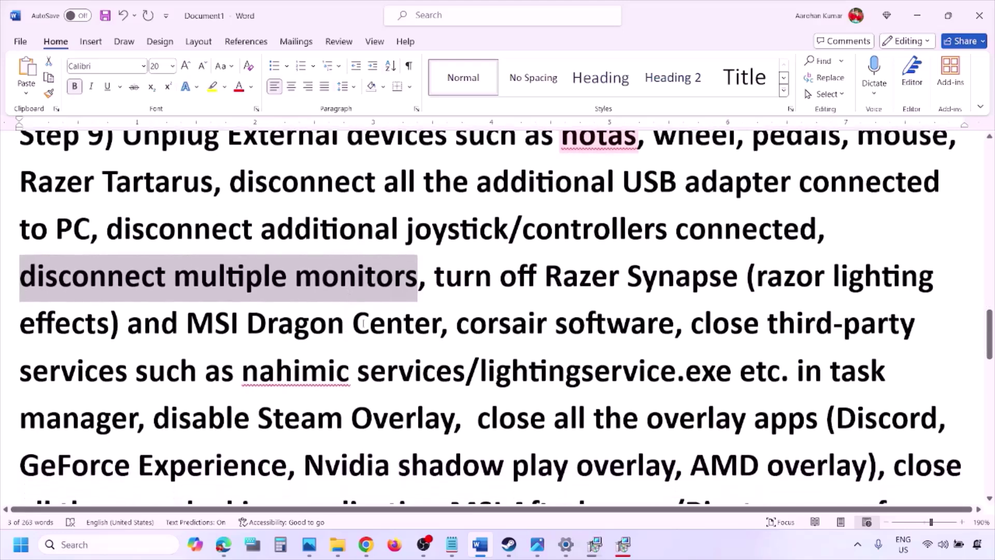
{"action": "left_click_drag", "start_coordinate": [438, 272], "coordinate": [139, 421]}
{"action": "scroll", "coordinate": [200, 352], "scroll_direction": "down", "scroll_amount": 1}
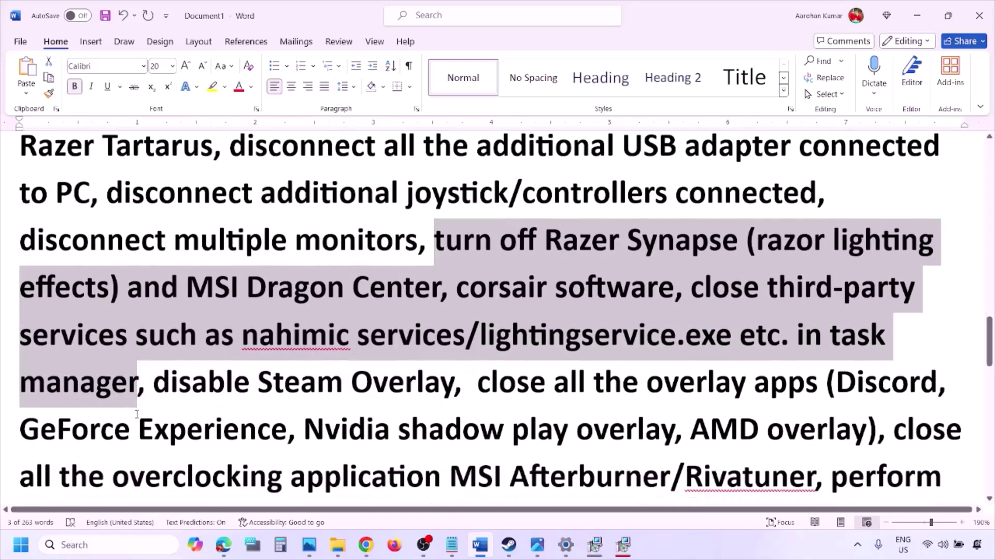
{"action": "left_click_drag", "start_coordinate": [154, 360], "coordinate": [454, 361]}
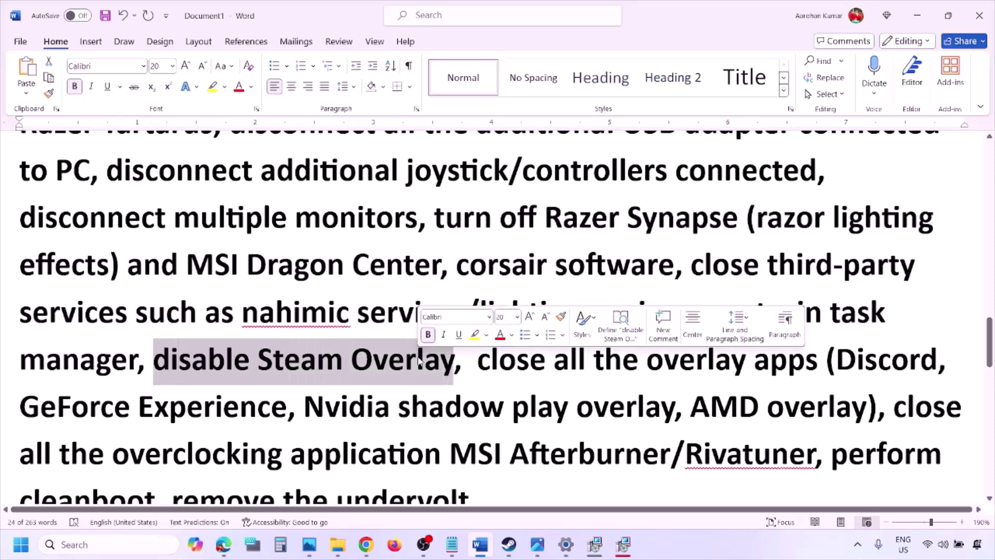
View the 0.png screenshot showing the game's Properties option in the Steam library, and go on to the following picture.
{"action": "left_click", "coordinate": [688, 550]}
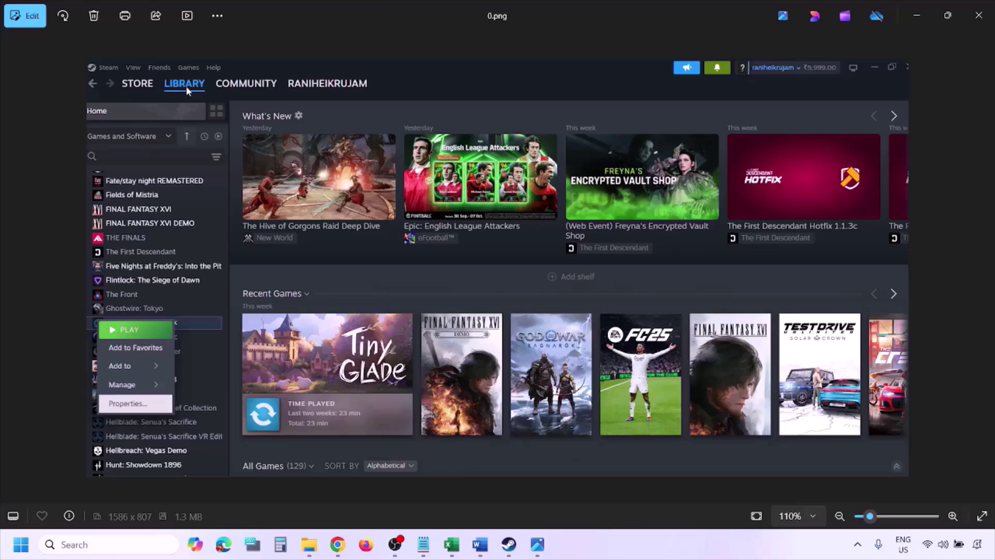
{"action": "key", "text": "ctrl+plus"}
{"action": "key", "text": "ctrl+minus"}
{"action": "key", "text": "Right"}
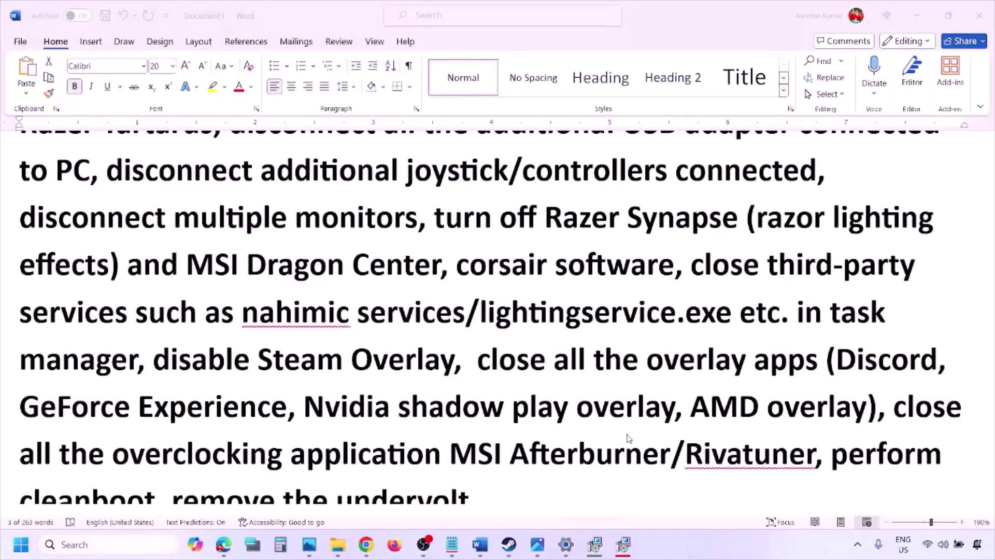
Turn off the in-game overlay in Discord's Game Overlay settings and in GeForce Experience's General settings.
{"action": "scroll", "coordinate": [594, 412], "scroll_direction": "down", "scroll_amount": 2}
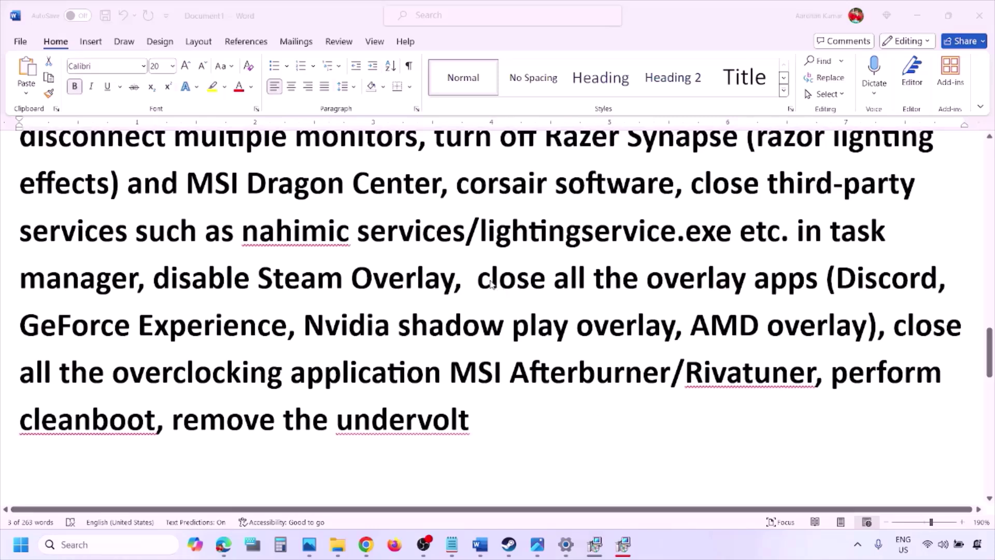
{"action": "key", "text": "alt+Tab"}
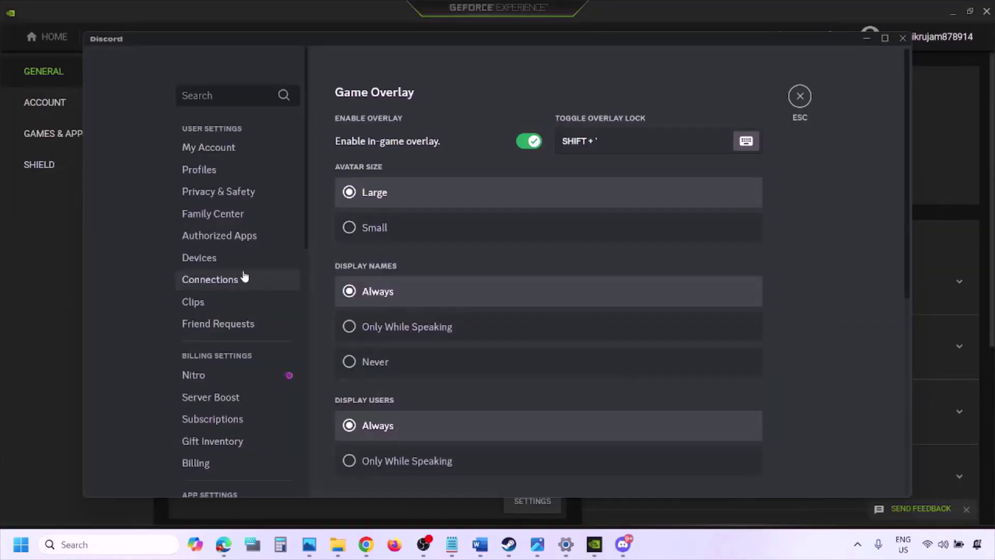
{"action": "scroll", "coordinate": [246, 280], "scroll_direction": "down", "scroll_amount": 10}
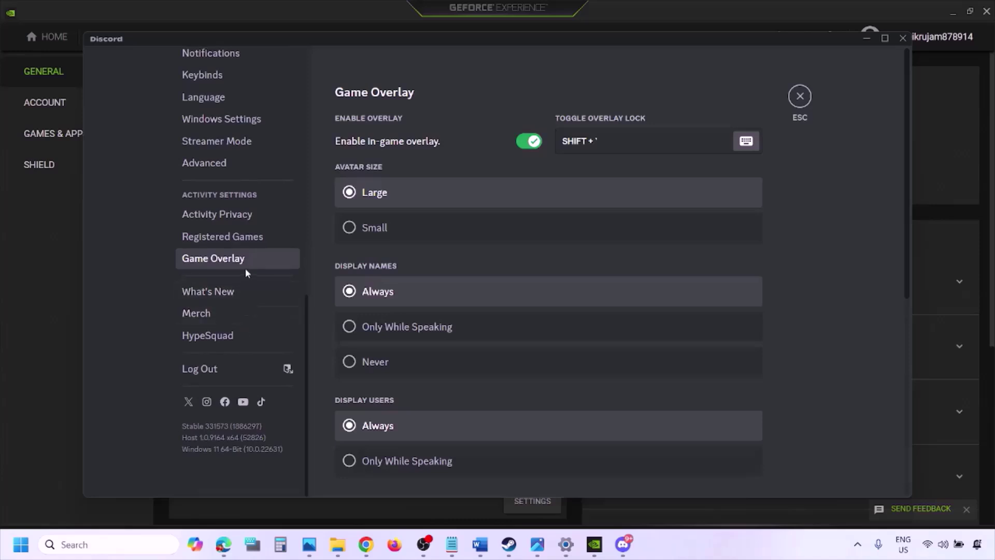
{"action": "left_click", "coordinate": [232, 263]}
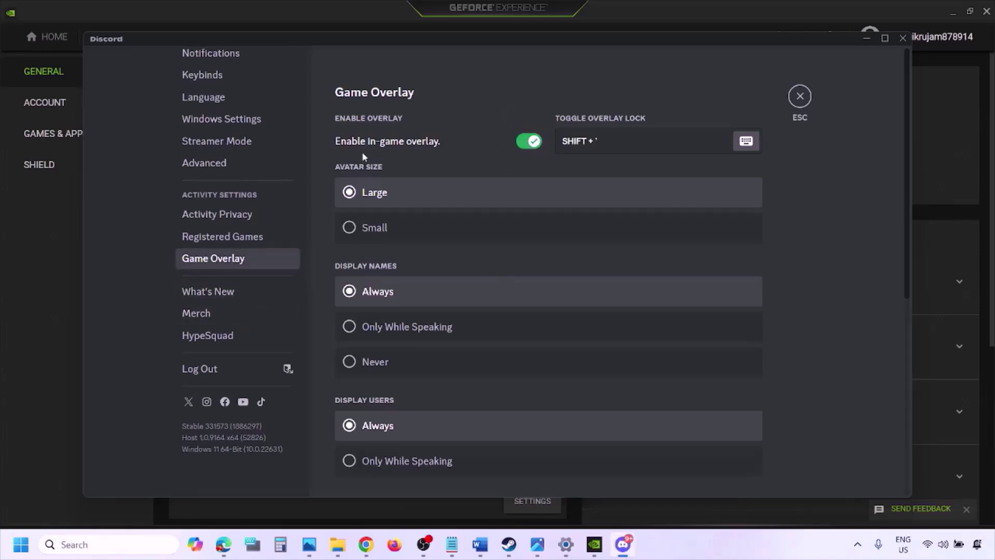
{"action": "left_click", "coordinate": [524, 143]}
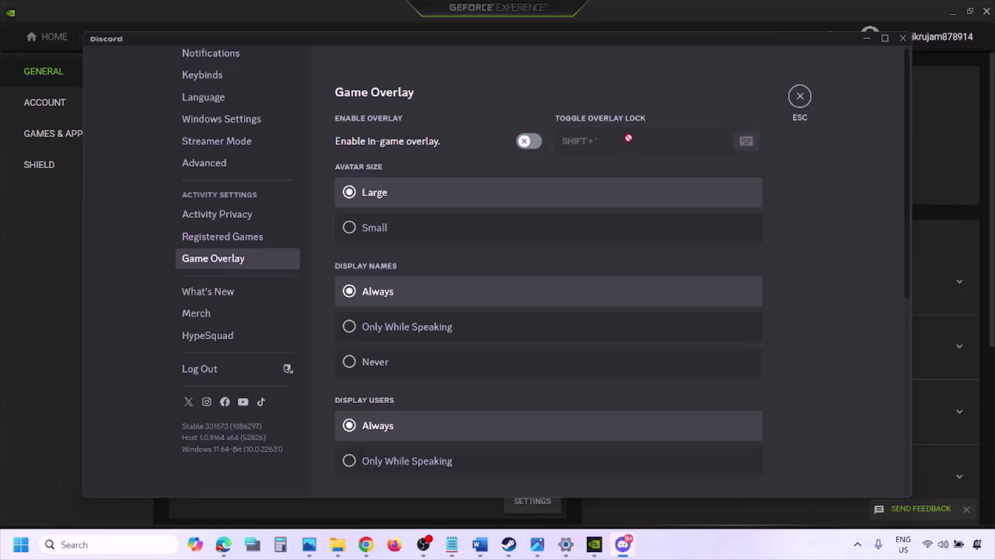
{"action": "left_click", "coordinate": [597, 546]}
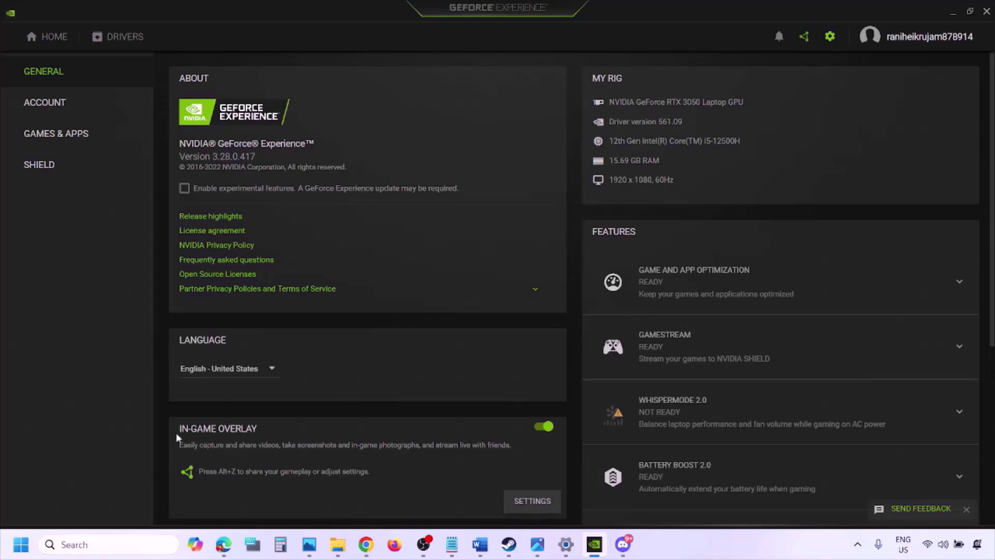
{"action": "left_click", "coordinate": [543, 426]}
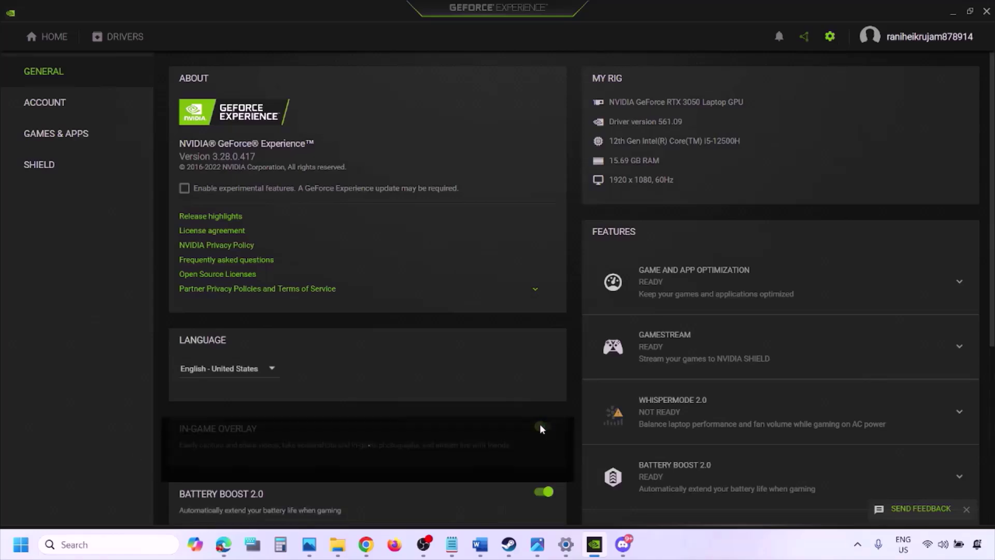
Return to the Word notes and highlight the instruction "close all the overlay apps".
{"action": "left_click", "coordinate": [480, 544]}
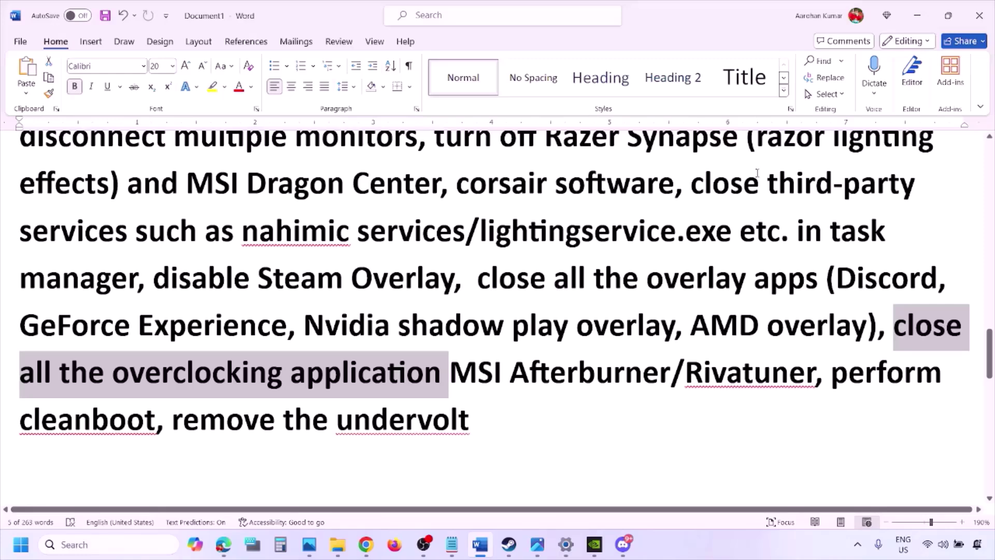
{"action": "scroll", "coordinate": [713, 210], "scroll_direction": "up", "scroll_amount": 2}
{"action": "scroll", "coordinate": [494, 303], "scroll_direction": "down", "scroll_amount": 2}
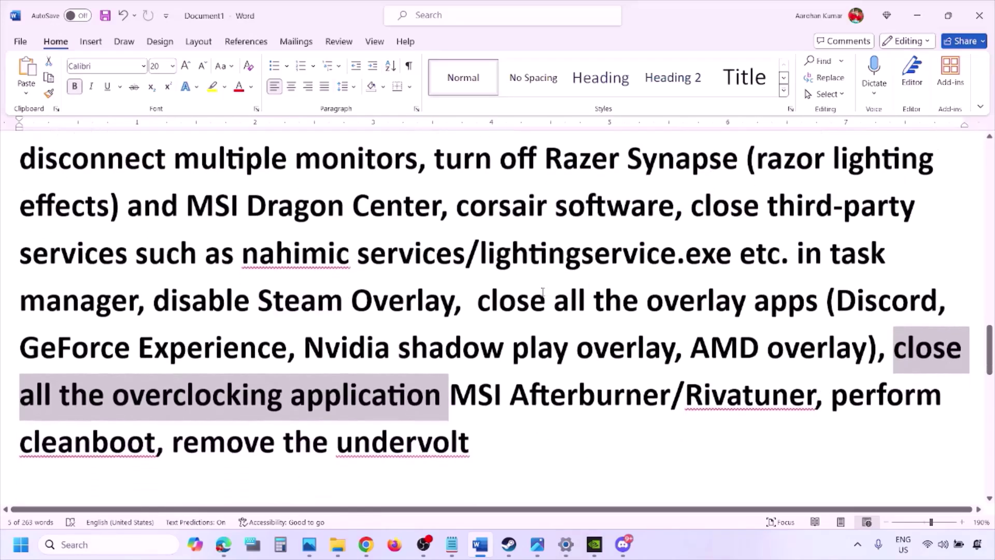
{"action": "left_click_drag", "start_coordinate": [491, 303], "coordinate": [778, 311]}
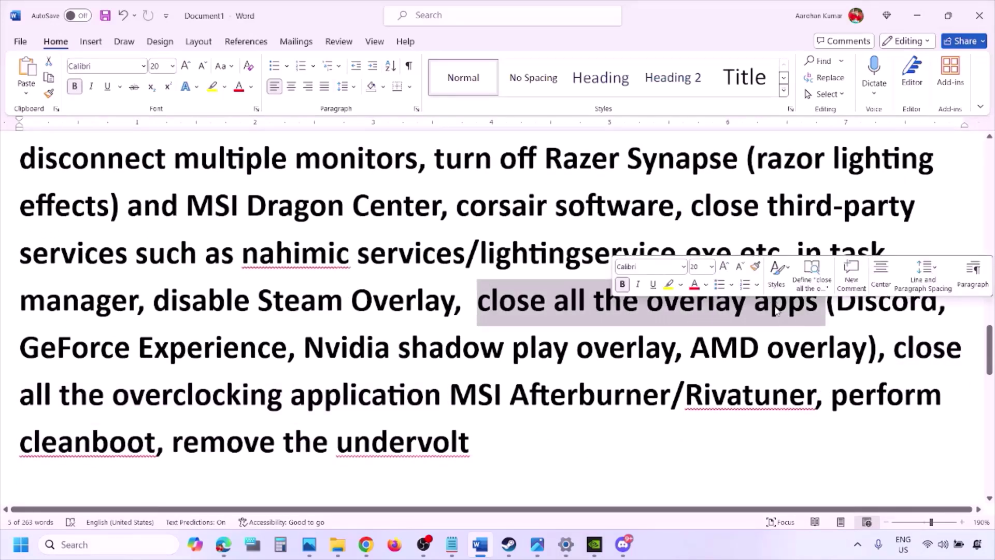
{"action": "left_click", "coordinate": [546, 306]}
{"action": "left_click_drag", "start_coordinate": [481, 303], "coordinate": [824, 308]}
Quit the Discord, NVIDIA GeForce Experience and G HUB apps running in the background.
{"action": "left_click", "coordinate": [858, 545]}
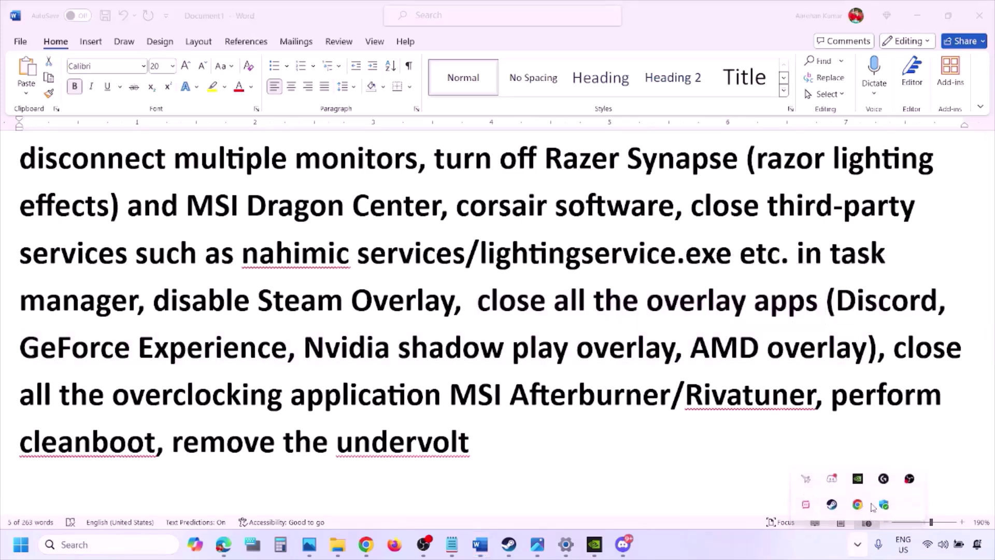
{"action": "right_click", "coordinate": [835, 487]}
{"action": "left_click", "coordinate": [880, 469]}
{"action": "right_click", "coordinate": [830, 486]}
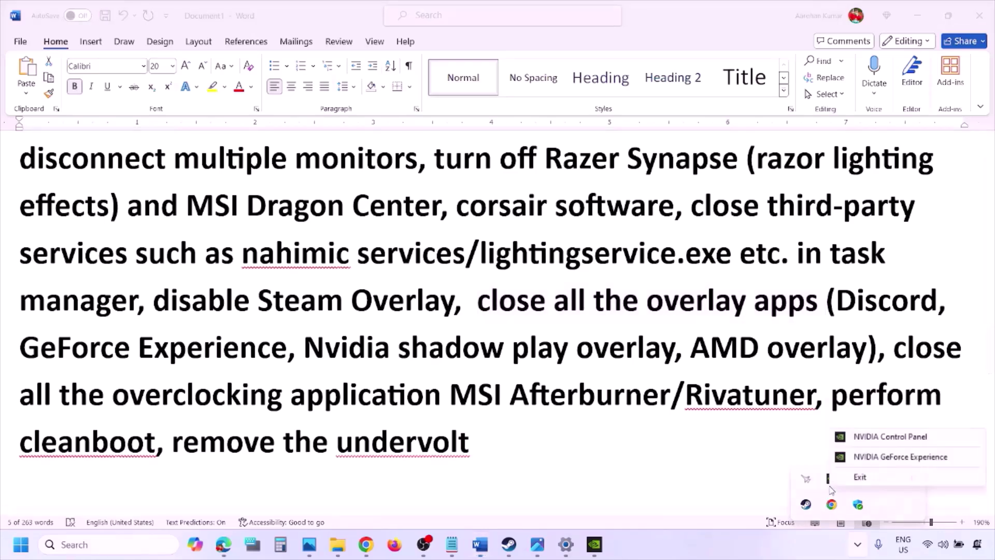
{"action": "left_click", "coordinate": [862, 478]}
{"action": "right_click", "coordinate": [831, 482]}
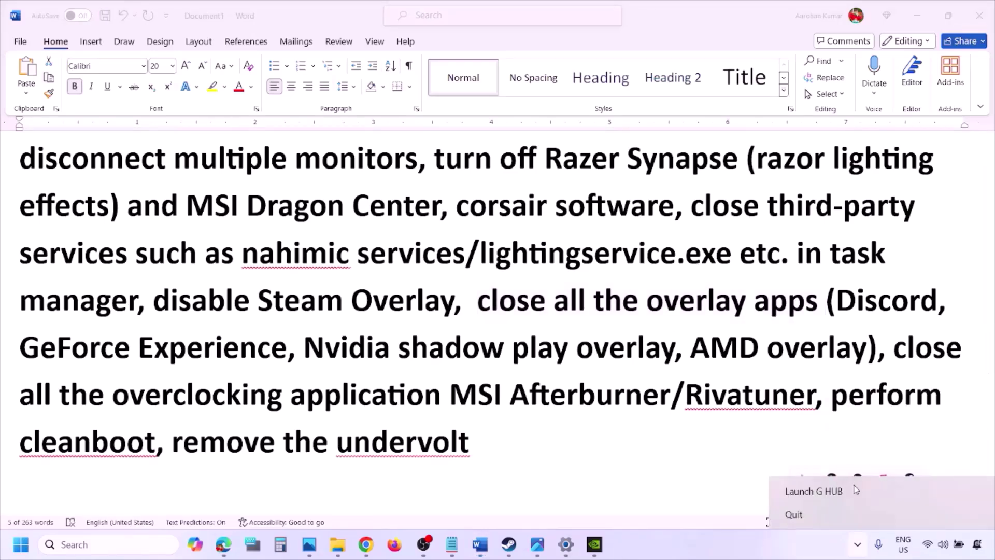
{"action": "left_click", "coordinate": [830, 386]}
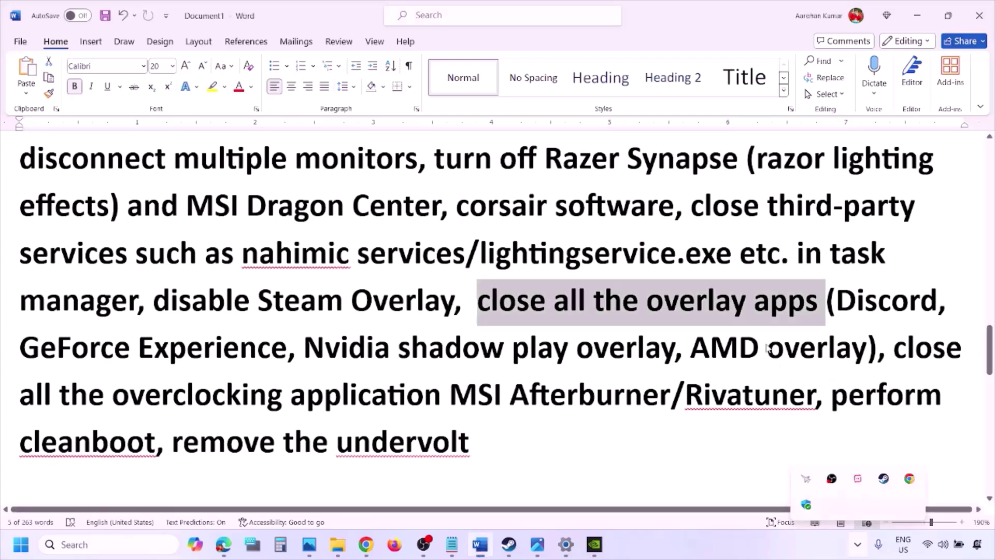
Quit the remaining background app with the pink icon.
{"action": "left_click", "coordinate": [858, 544]}
{"action": "right_click", "coordinate": [859, 485]}
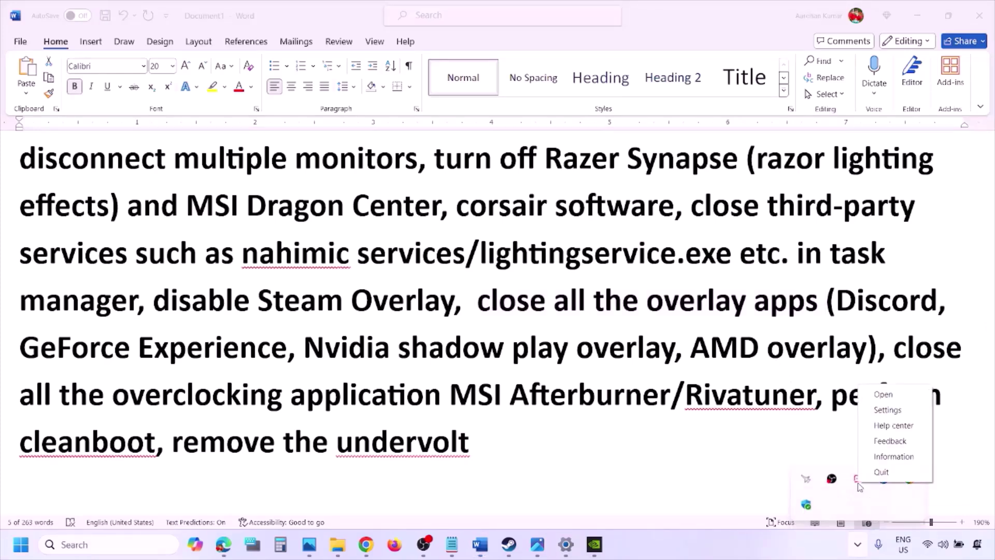
{"action": "left_click", "coordinate": [884, 472]}
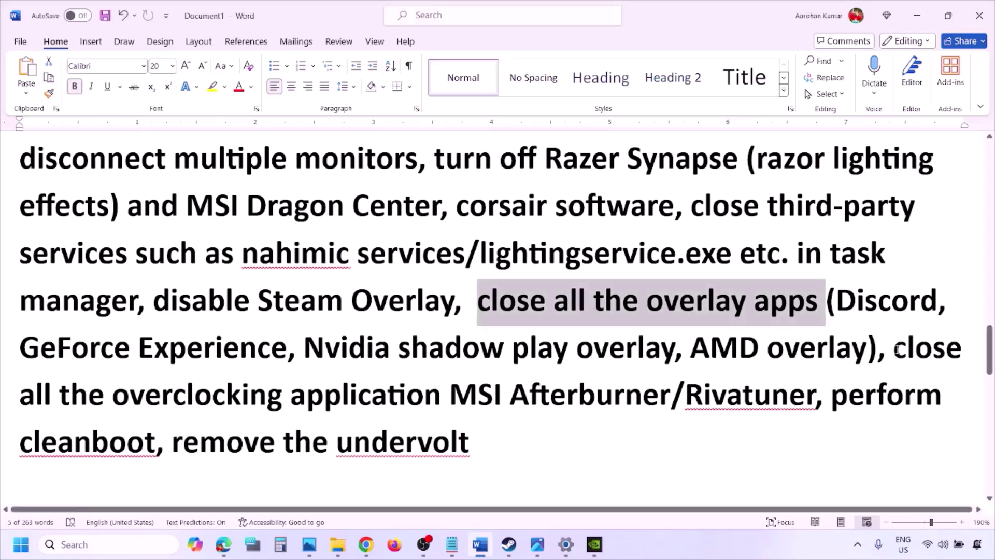
Highlight the instruction about closing overclocking applications in the notes, and close MSI Afterburner running in the background.
{"action": "left_click_drag", "start_coordinate": [894, 351], "coordinate": [478, 397]}
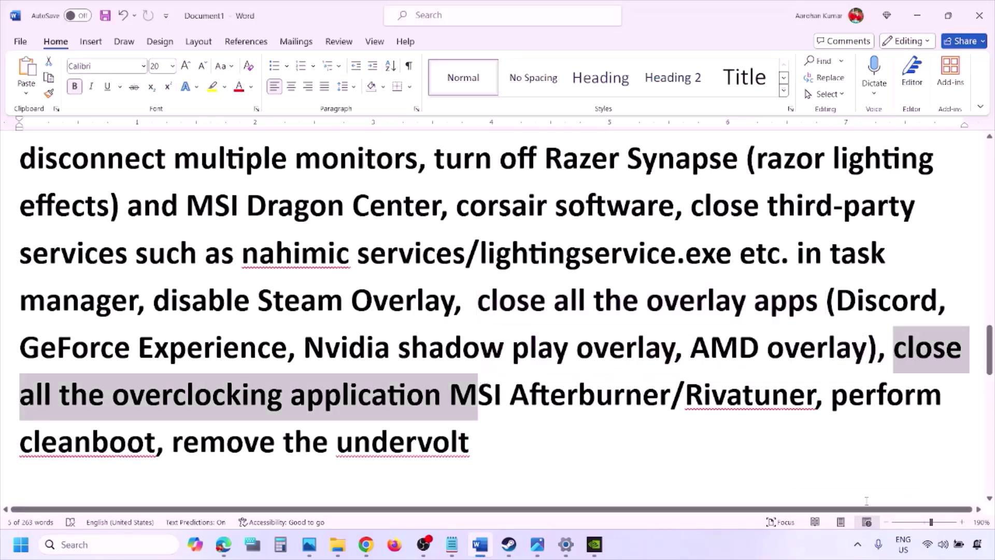
{"action": "left_click", "coordinate": [857, 550]}
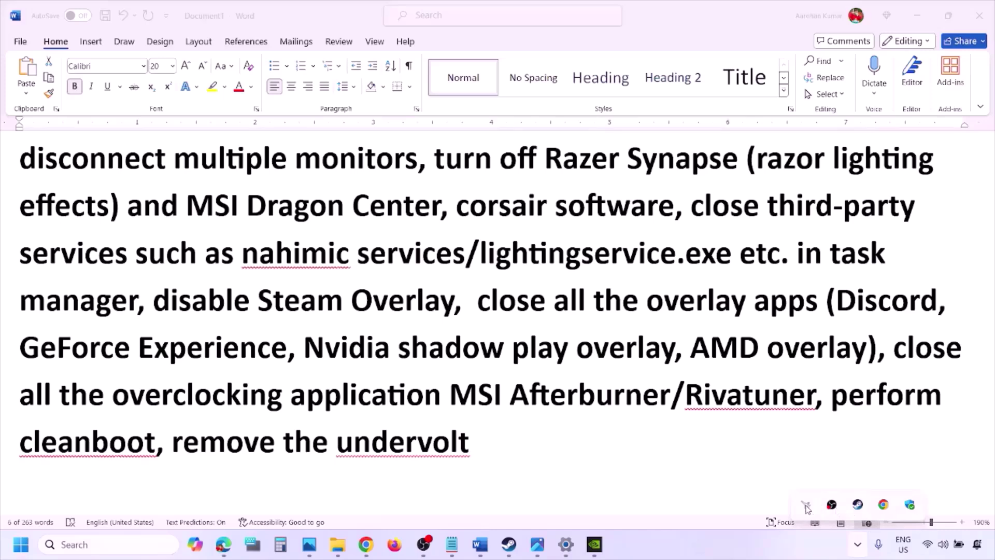
{"action": "right_click", "coordinate": [807, 507]}
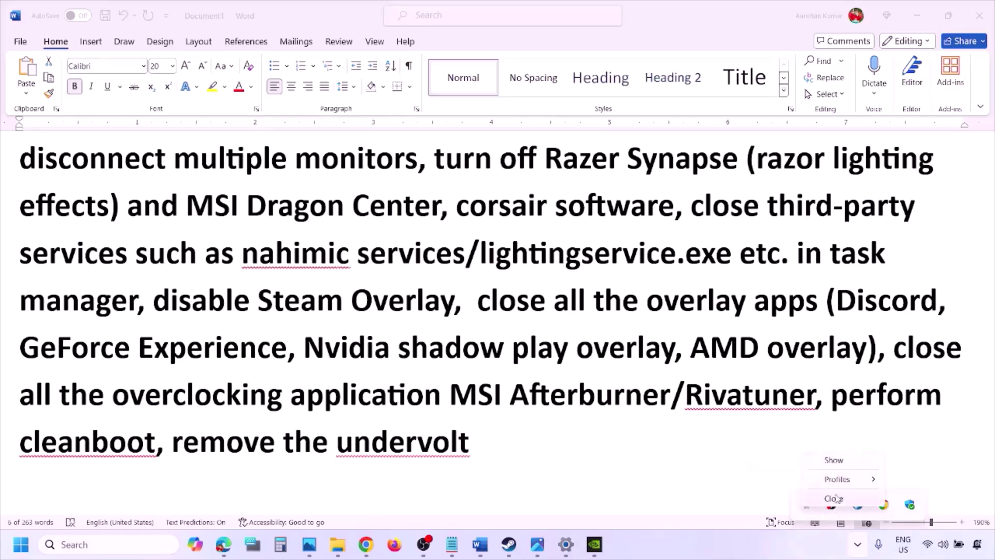
{"action": "left_click", "coordinate": [836, 498]}
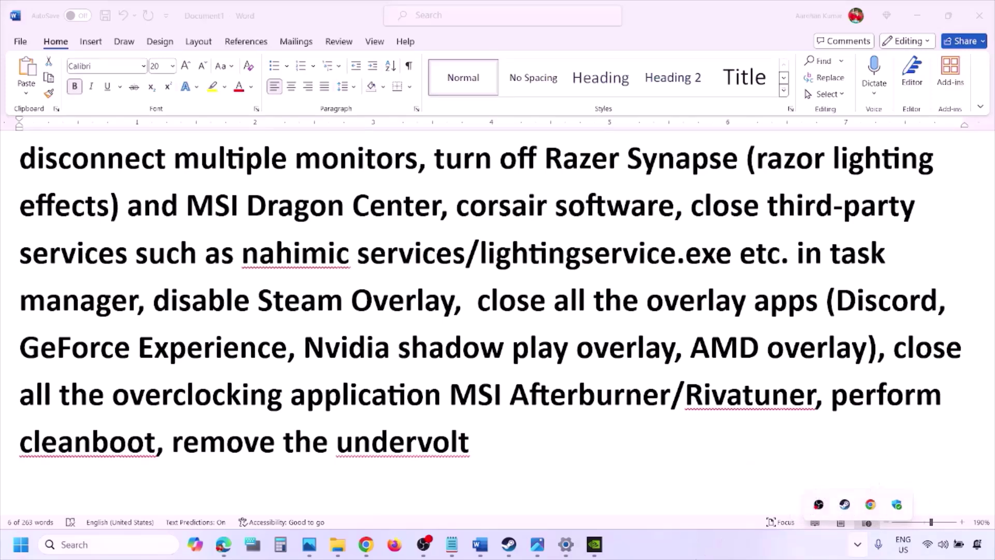
Highlight Rivatuner and the clean boot instruction in the notes, and search Windows for "system" to open System Configuration.
{"action": "double_click", "coordinate": [751, 395]}
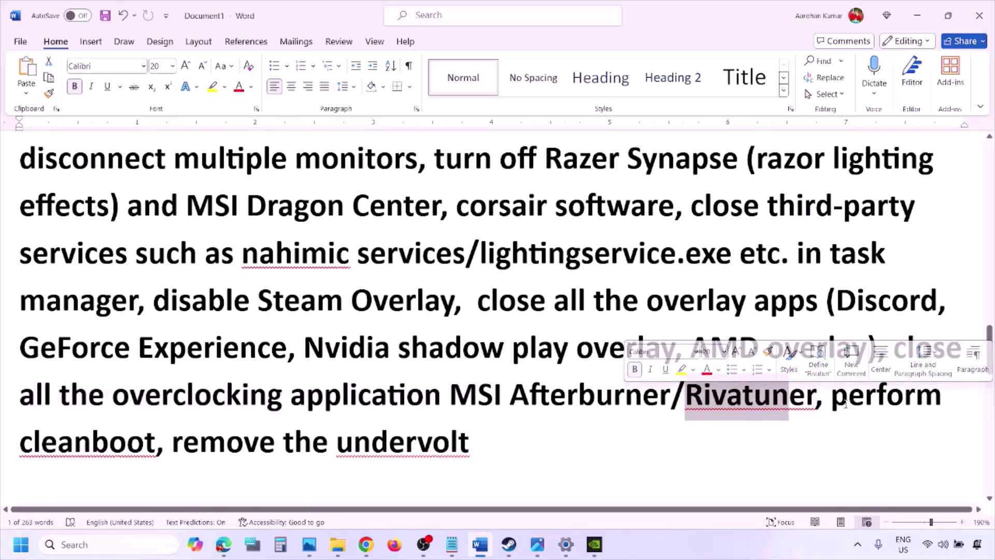
{"action": "left_click_drag", "start_coordinate": [833, 395], "coordinate": [916, 396]}
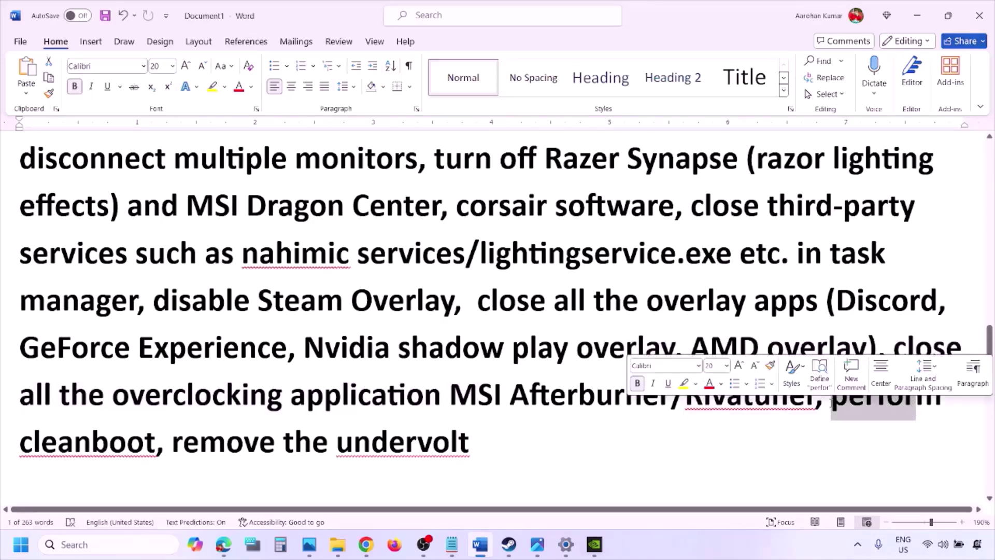
{"action": "left_click", "coordinate": [74, 539]}
{"action": "type", "text": "ystem"}
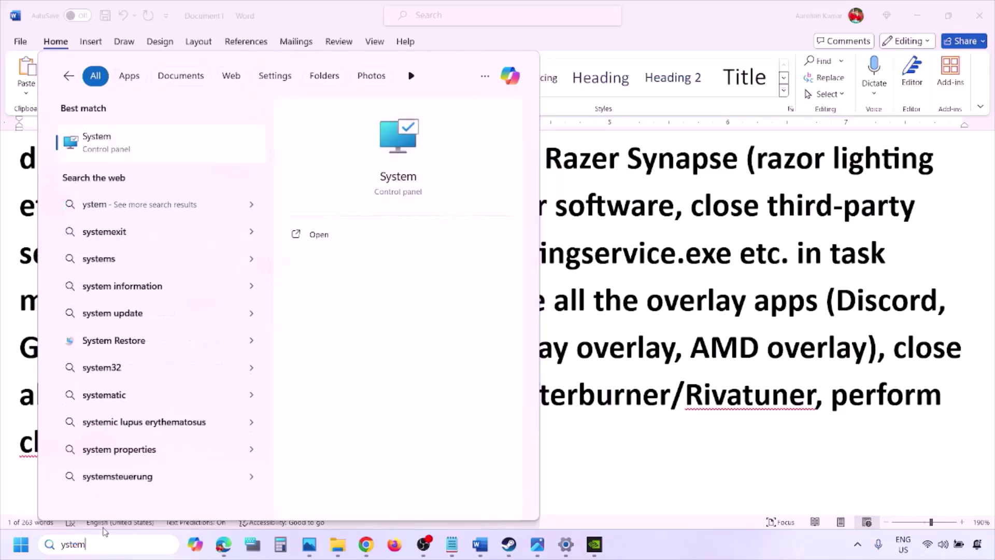
{"action": "key", "text": "Home"}
{"action": "type", "text": "s"}
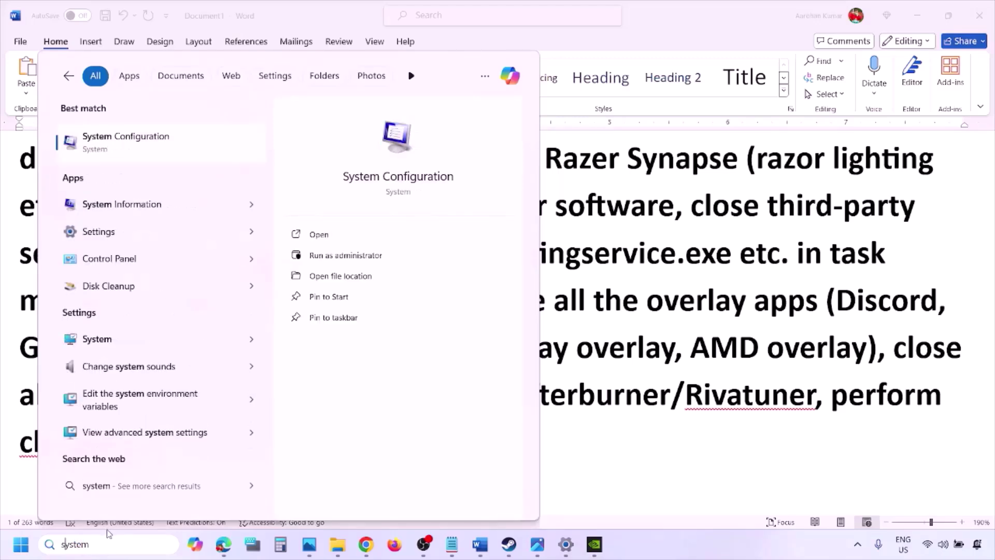
{"action": "left_click", "coordinate": [157, 147]}
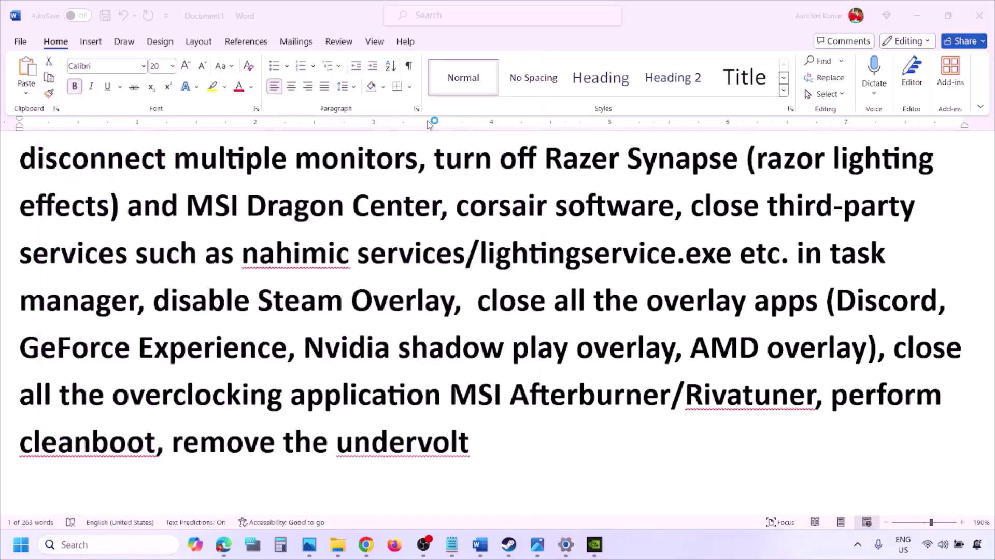
Hide all Microsoft services in System Configuration, disable all the remaining services and confirm the change.
{"action": "left_click", "coordinate": [399, 170]}
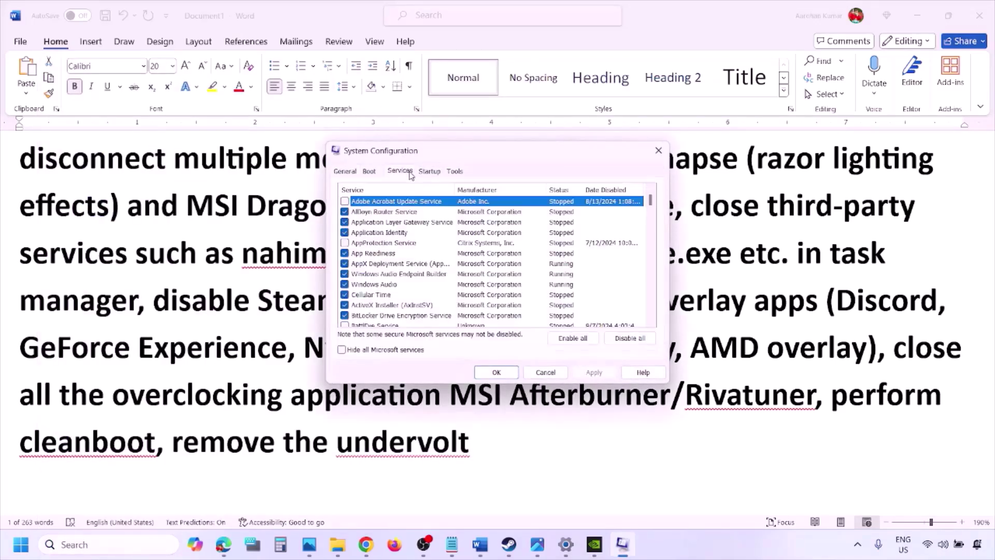
{"action": "left_click", "coordinate": [342, 352]}
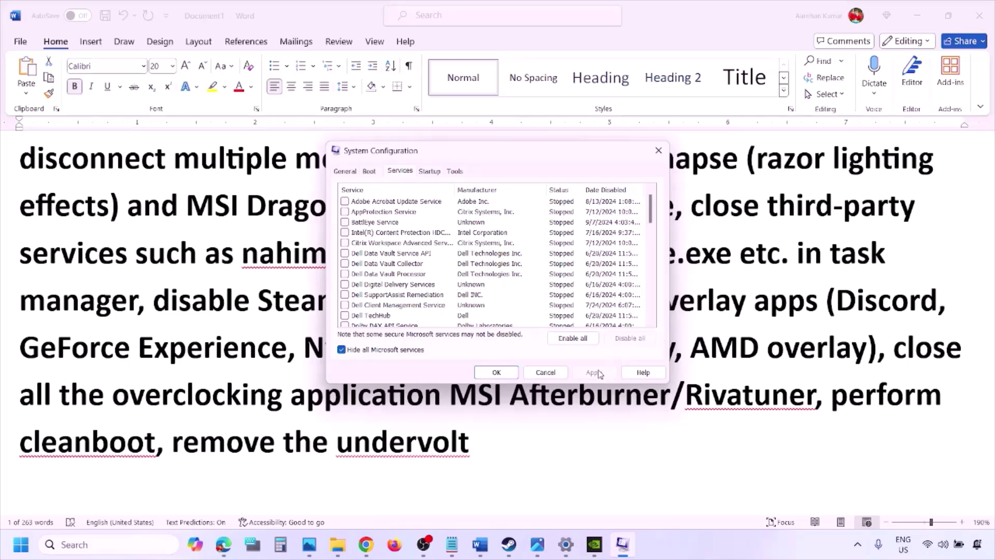
{"action": "left_click", "coordinate": [497, 373]}
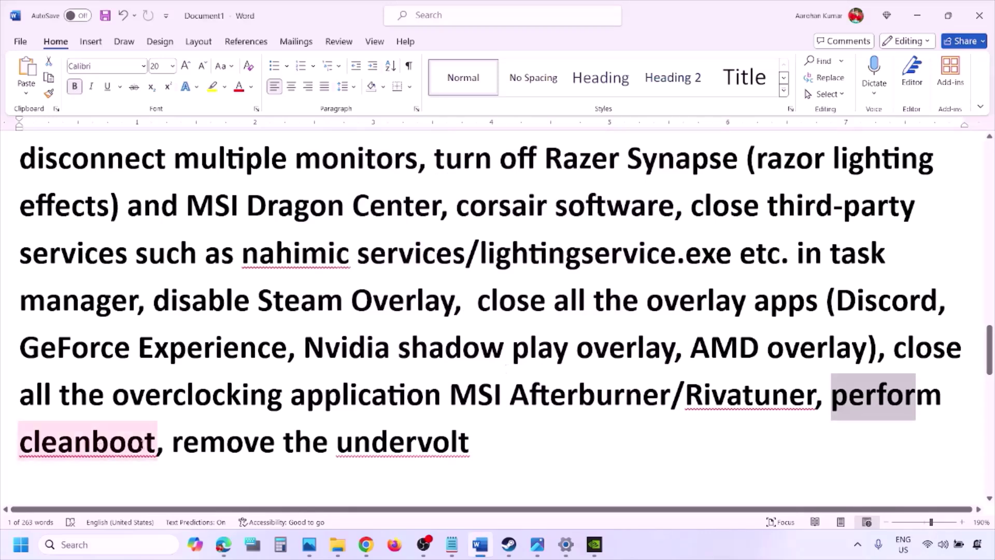
Highlight "remove the undervolt" and the Step 10 heading about increasing the virtual memory in the notes.
{"action": "left_click_drag", "start_coordinate": [174, 441], "coordinate": [461, 438]}
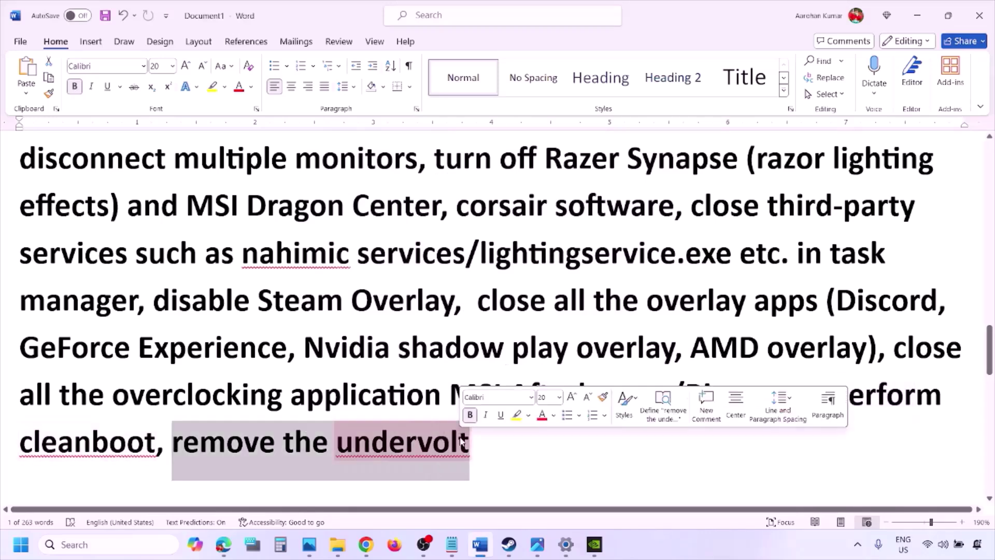
{"action": "left_click", "coordinate": [623, 442]}
{"action": "scroll", "coordinate": [623, 441], "scroll_direction": "down", "scroll_amount": 5}
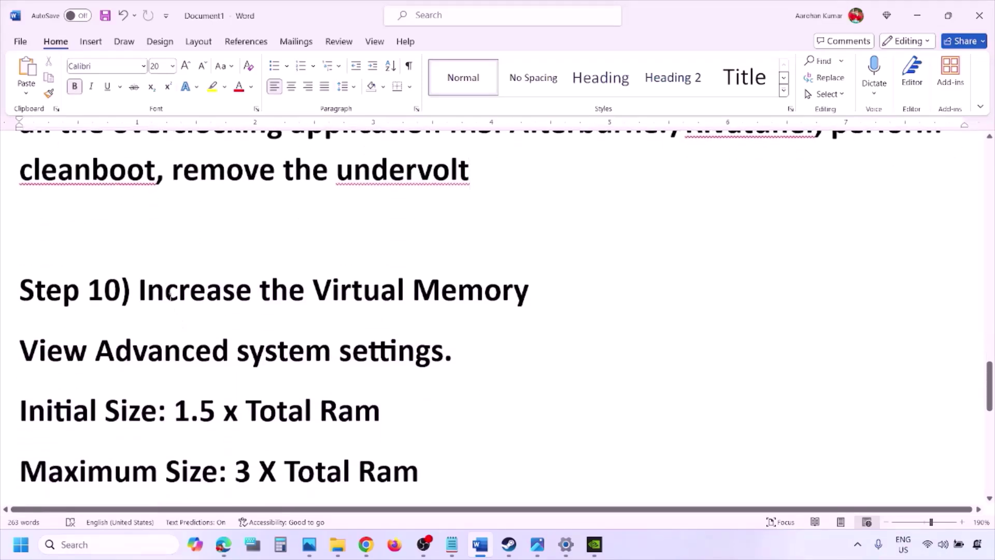
{"action": "left_click_drag", "start_coordinate": [169, 292], "coordinate": [534, 293]}
{"action": "left_click", "coordinate": [663, 548]}
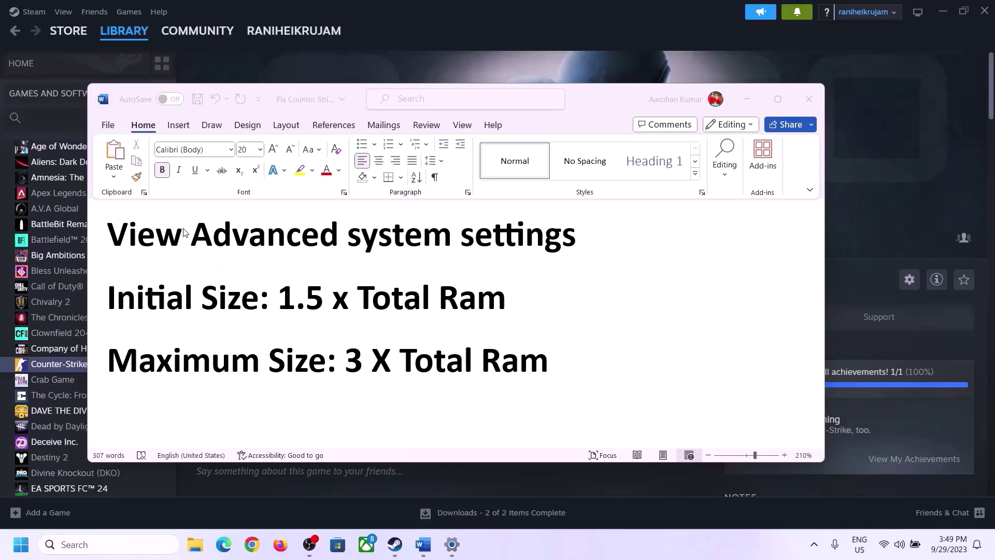
Highlight "View Advanced system settings" in the notes, then search Windows for it and open the result.
{"action": "left_click", "coordinate": [144, 241]}
{"action": "left_click_drag", "start_coordinate": [118, 240], "coordinate": [535, 261]}
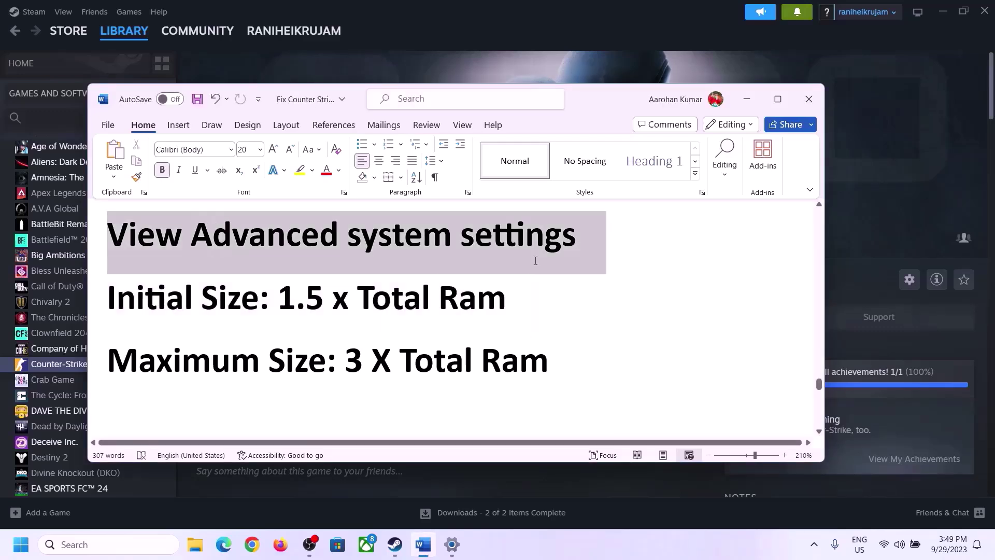
{"action": "left_click", "coordinate": [118, 544]}
{"action": "type", "text": "View Advanced system settings"}
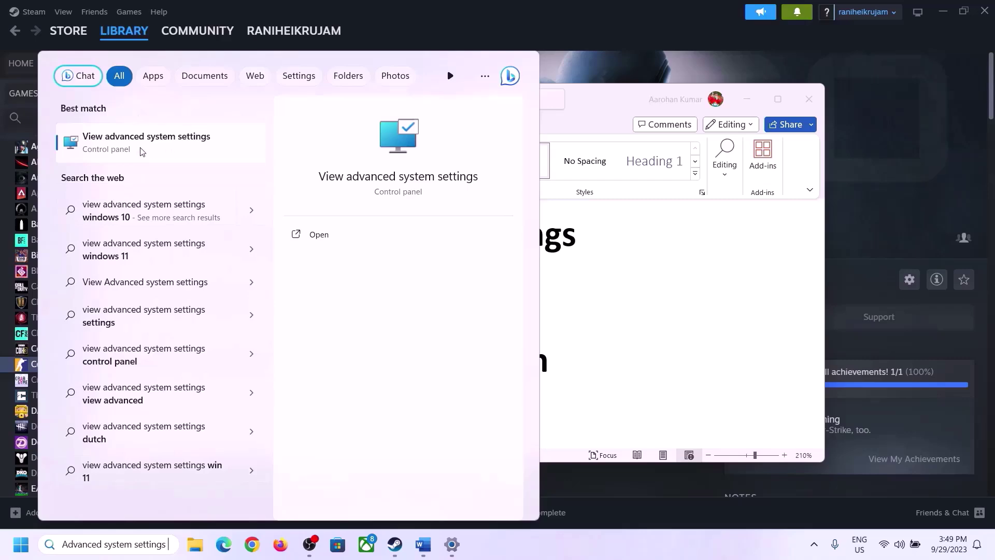
{"action": "left_click", "coordinate": [141, 150]}
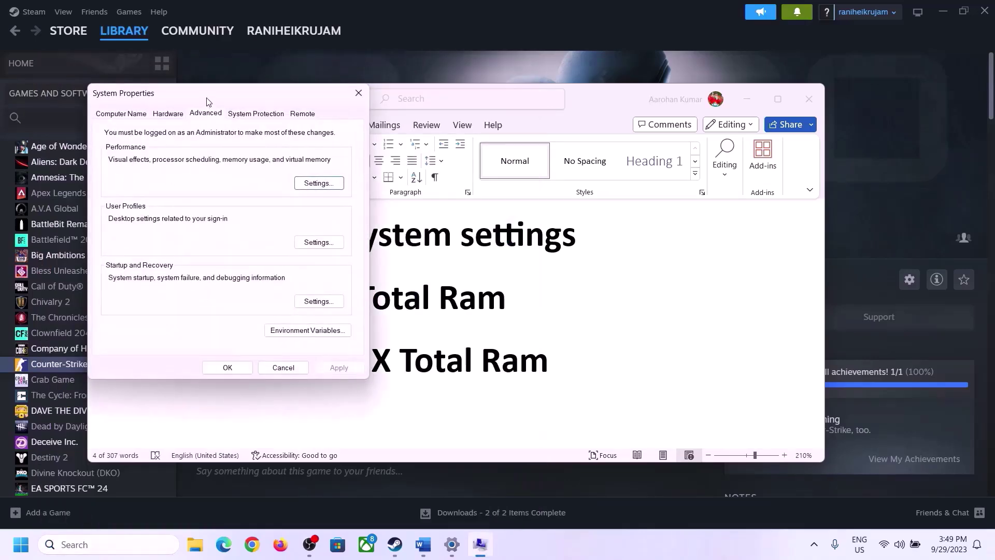
Open the virtual memory settings, turn off automatic paging file management and choose a custom size for drive C.
{"action": "left_click_drag", "start_coordinate": [207, 100], "coordinate": [445, 178]}
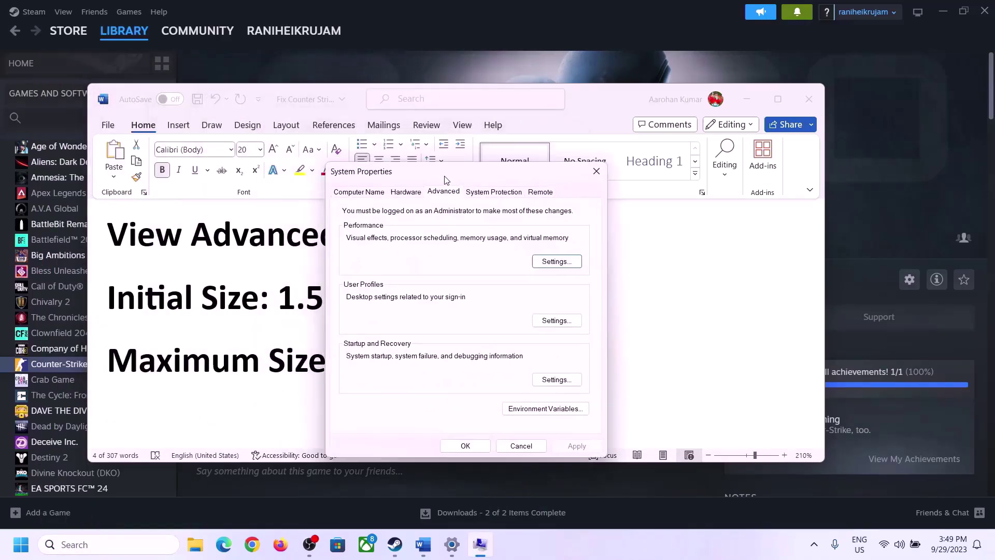
{"action": "left_click", "coordinate": [558, 262]}
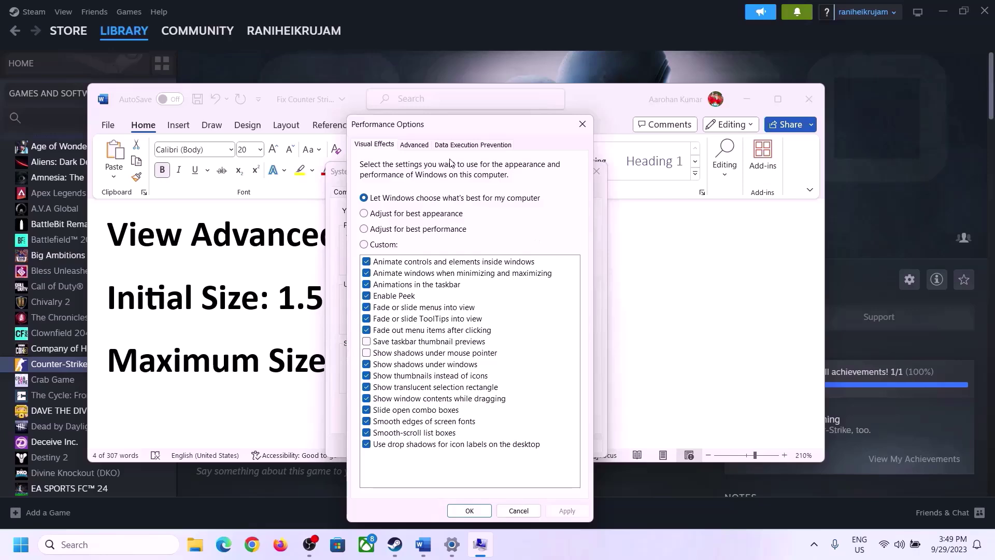
{"action": "left_click", "coordinate": [418, 147]}
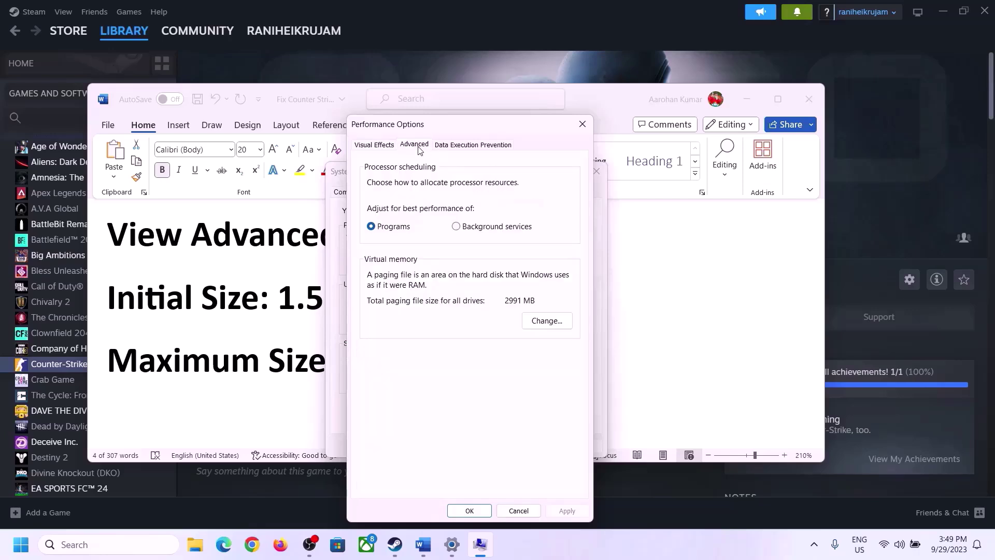
{"action": "left_click", "coordinate": [551, 320]}
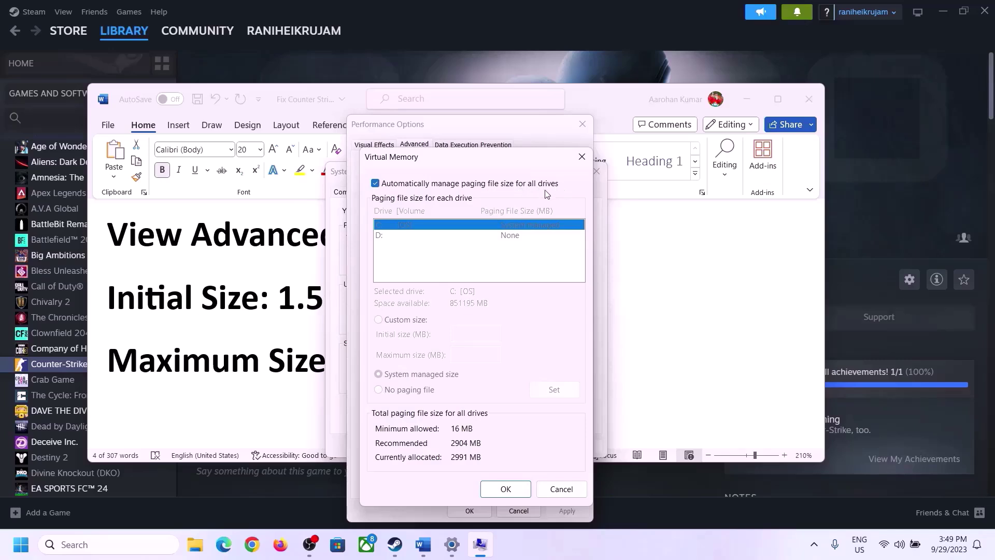
{"action": "left_click", "coordinate": [375, 184]}
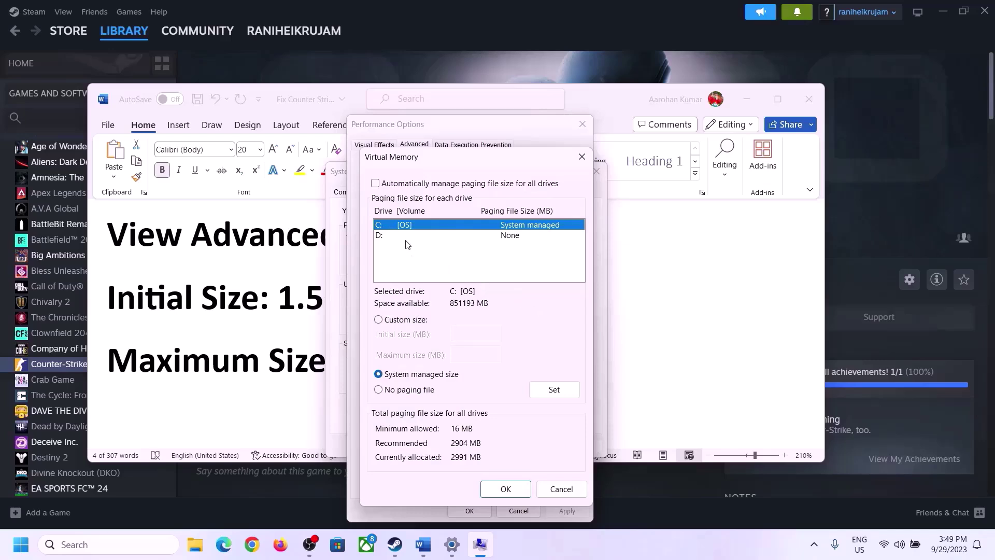
{"action": "left_click", "coordinate": [378, 320]}
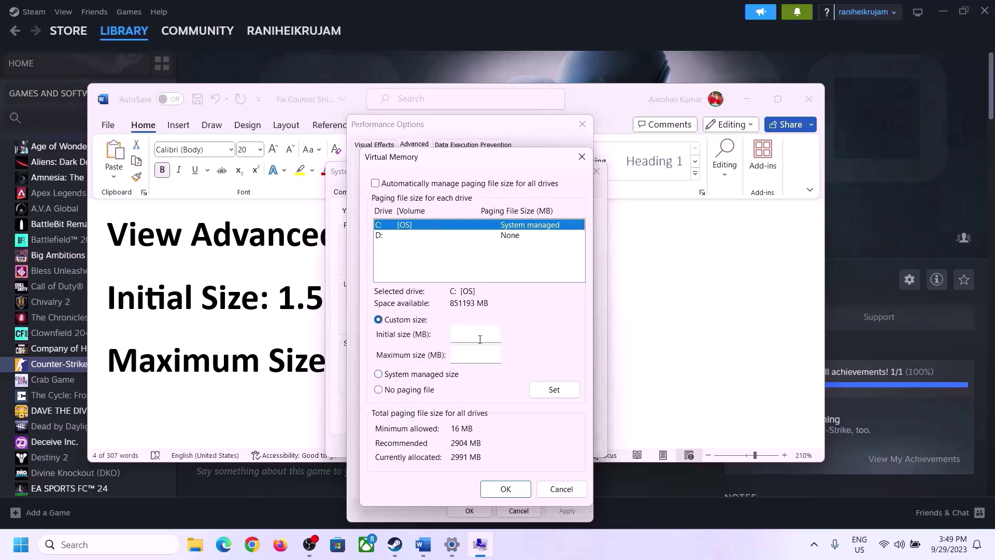
Highlight the initial size formula "1.5 x Total Ram" in the notes and look up the installed RAM in the Windows system information.
{"action": "left_click", "coordinate": [284, 306]}
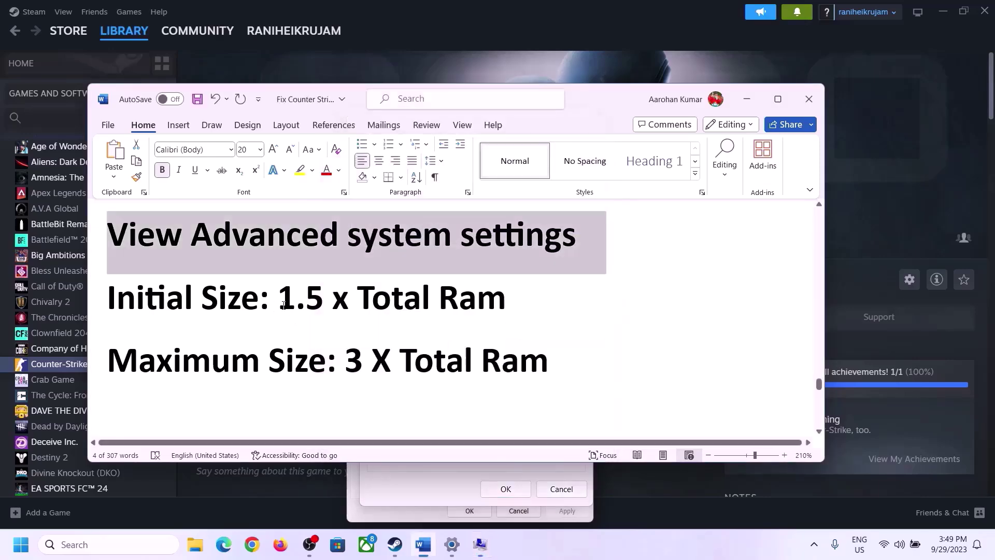
{"action": "left_click_drag", "start_coordinate": [285, 297], "coordinate": [513, 306]}
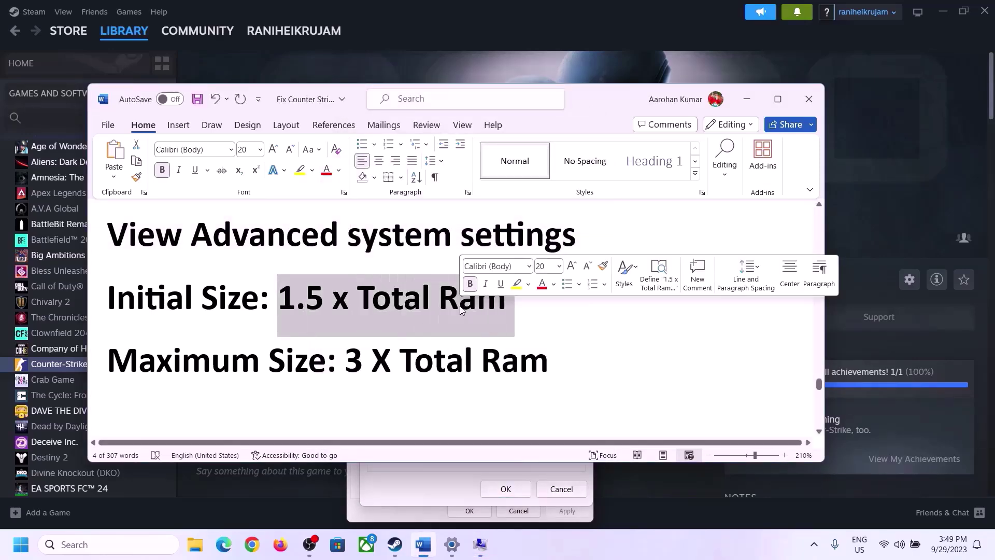
{"action": "left_click", "coordinate": [452, 545]}
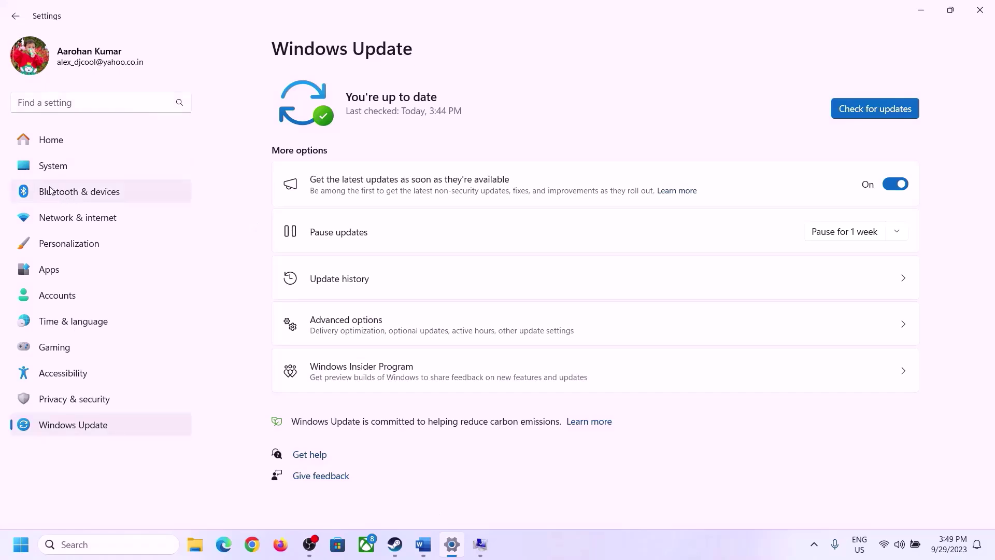
{"action": "left_click", "coordinate": [42, 167]}
{"action": "scroll", "coordinate": [366, 401], "scroll_direction": "down", "scroll_amount": 10}
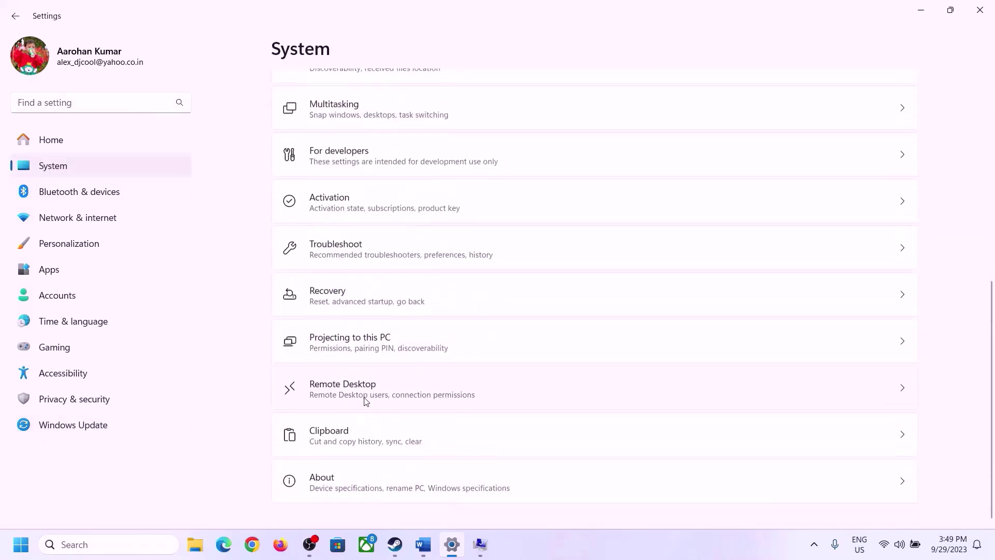
{"action": "left_click", "coordinate": [326, 490]}
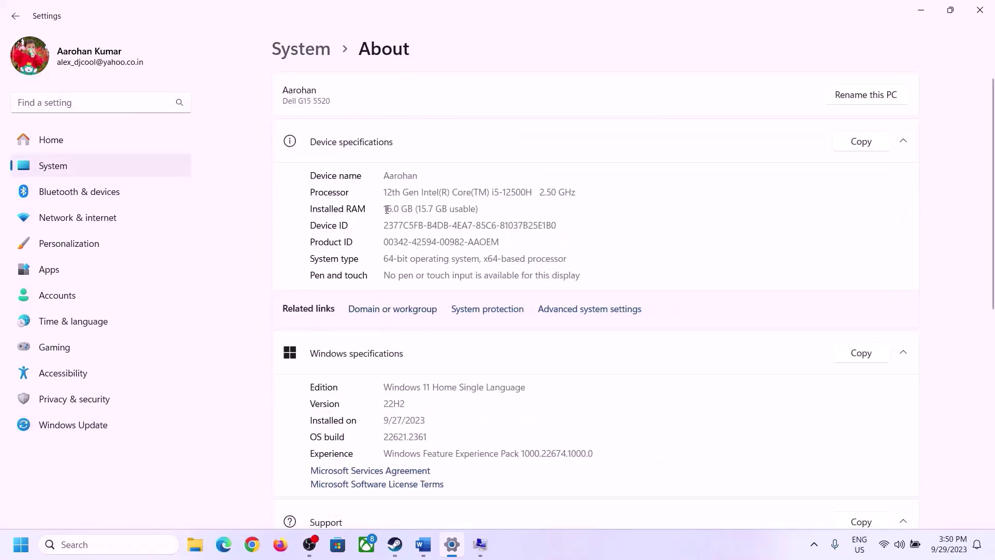
{"action": "left_click_drag", "start_coordinate": [394, 208], "coordinate": [379, 208]}
{"action": "left_click", "coordinate": [400, 210]}
{"action": "left_click_drag", "start_coordinate": [396, 207], "coordinate": [380, 203]}
Launch Calculator with the run command "calc", place it beside the Virtual Memory dialog and bring the size formulas into view behind it.
{"action": "left_click", "coordinate": [478, 545]}
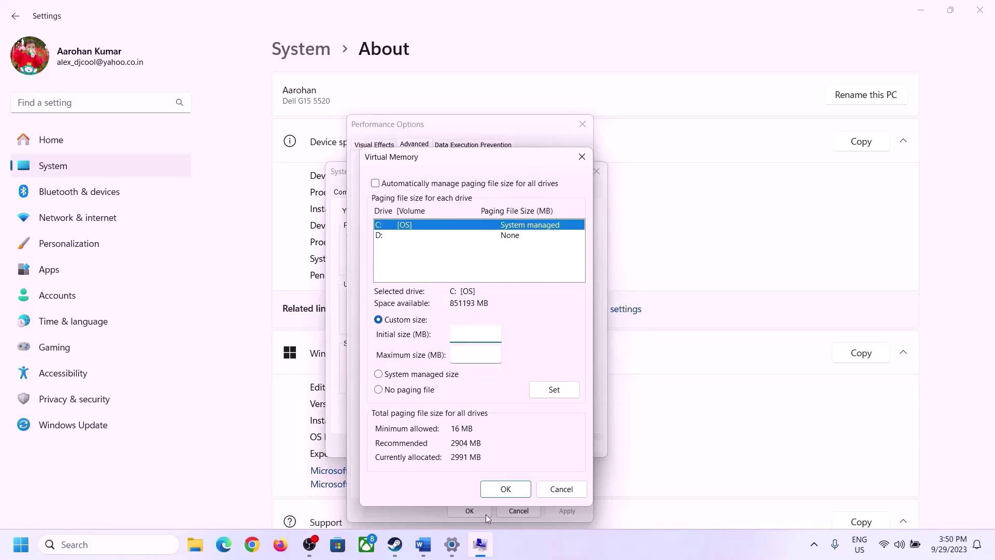
{"action": "mouse_move", "coordinate": [452, 545]}
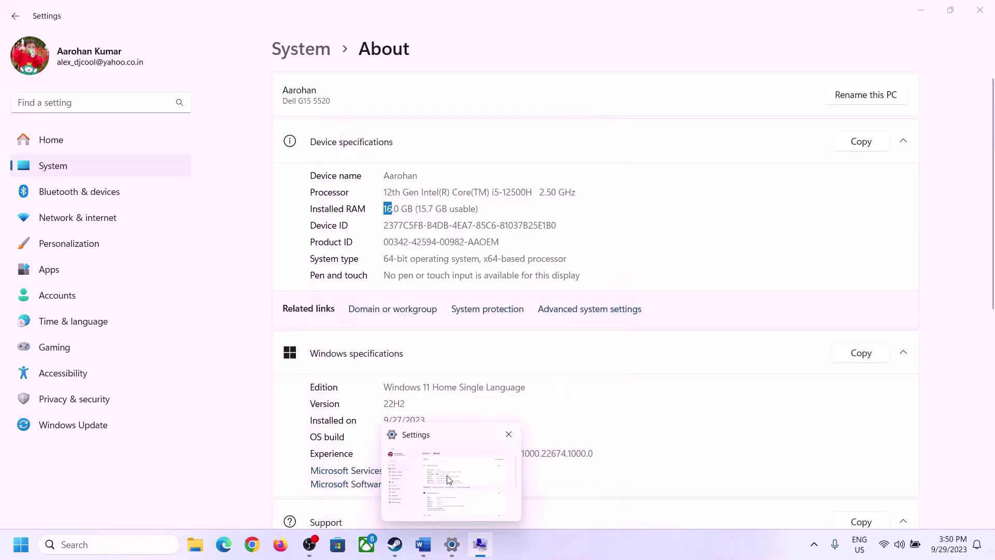
{"action": "key", "text": "super+r"}
{"action": "type", "text": "c"}
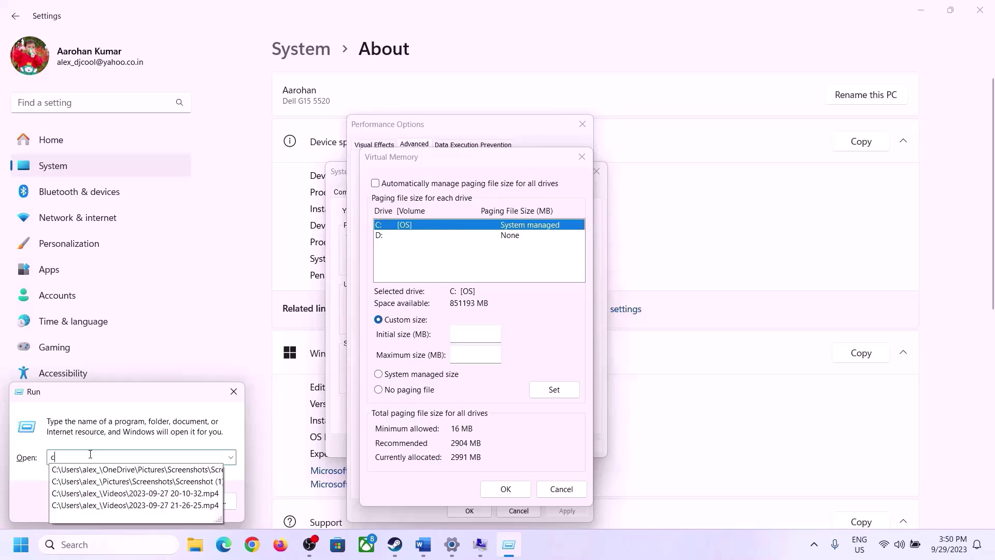
{"action": "type", "text": "alc"}
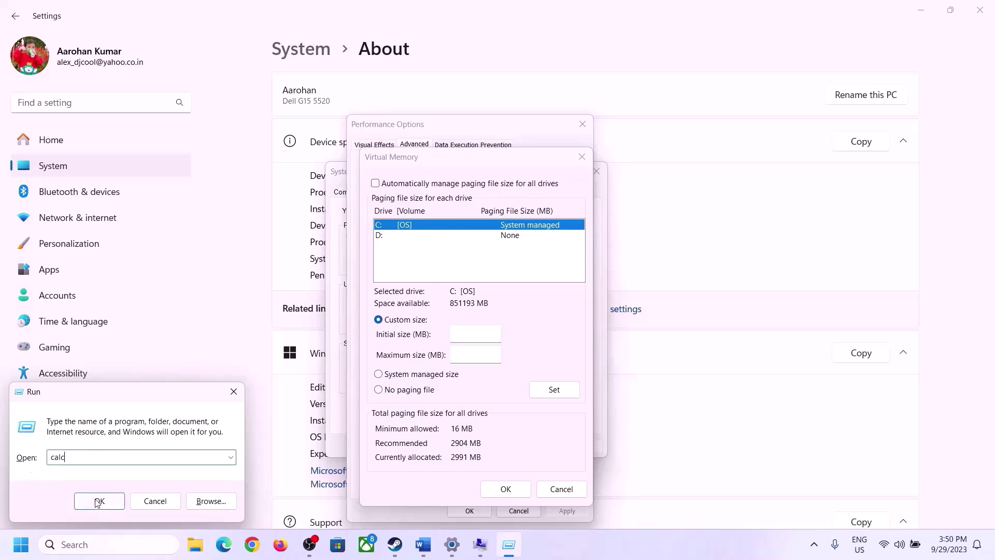
{"action": "key", "text": "Return"}
{"action": "left_click_drag", "start_coordinate": [123, 21], "coordinate": [725, 174]}
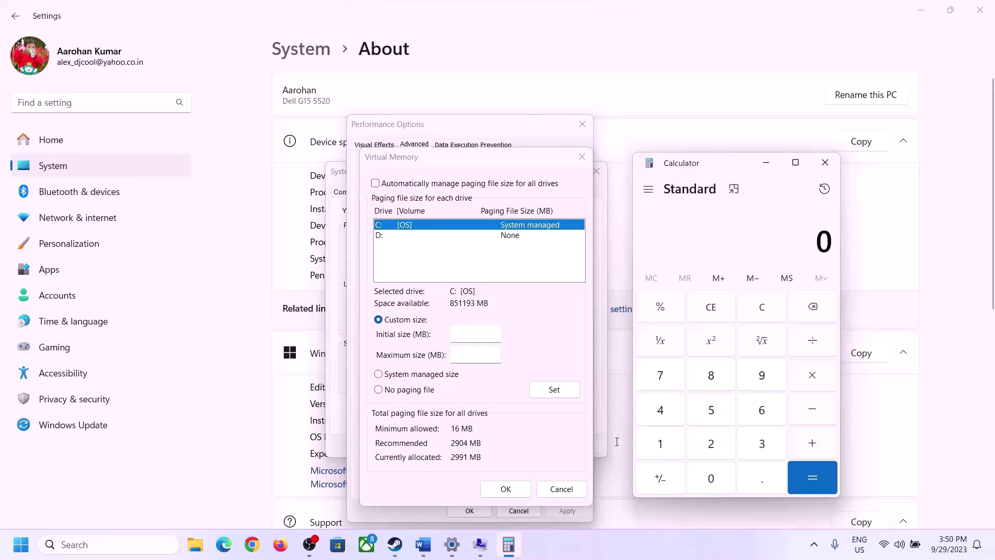
{"action": "left_click", "coordinate": [423, 553]}
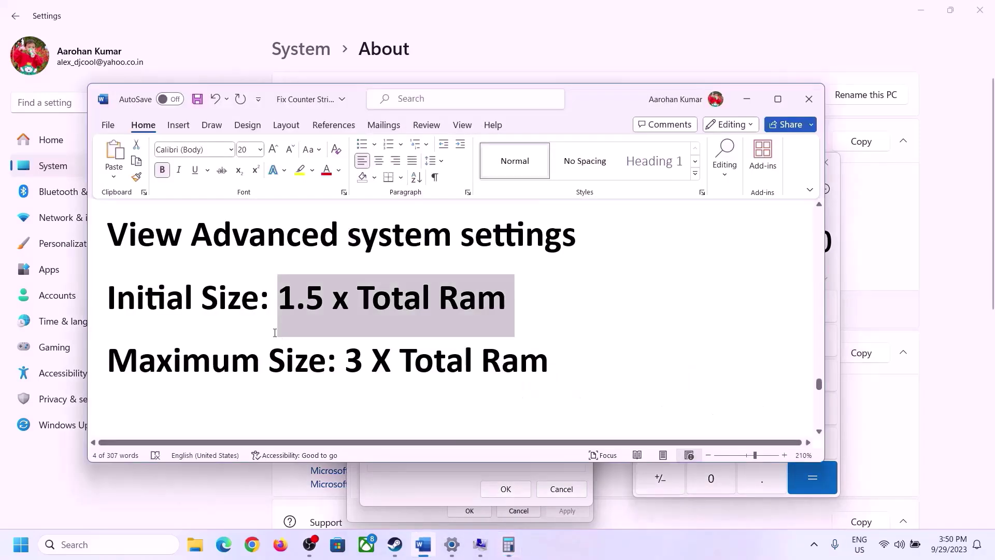
{"action": "left_click", "coordinate": [508, 544]}
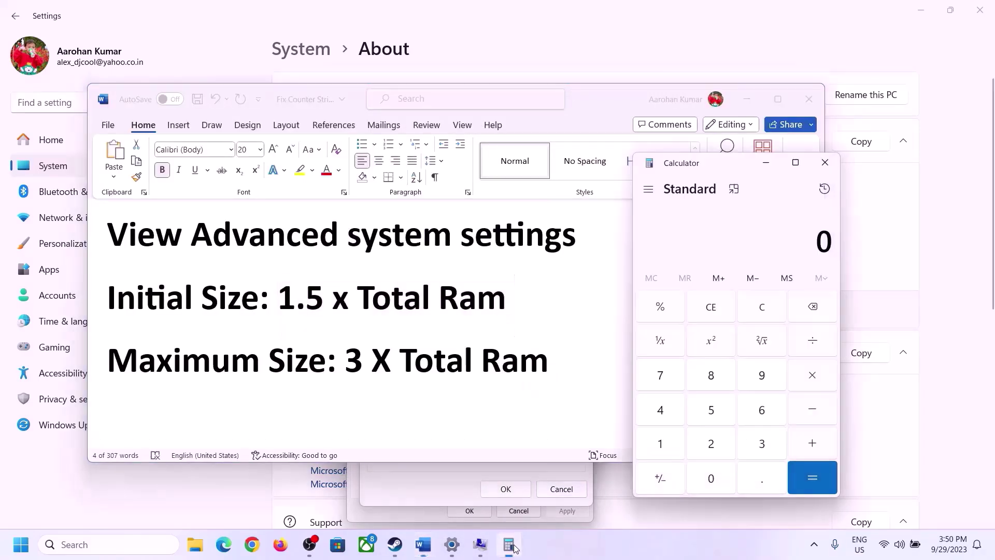
{"action": "left_click", "coordinate": [665, 446]}
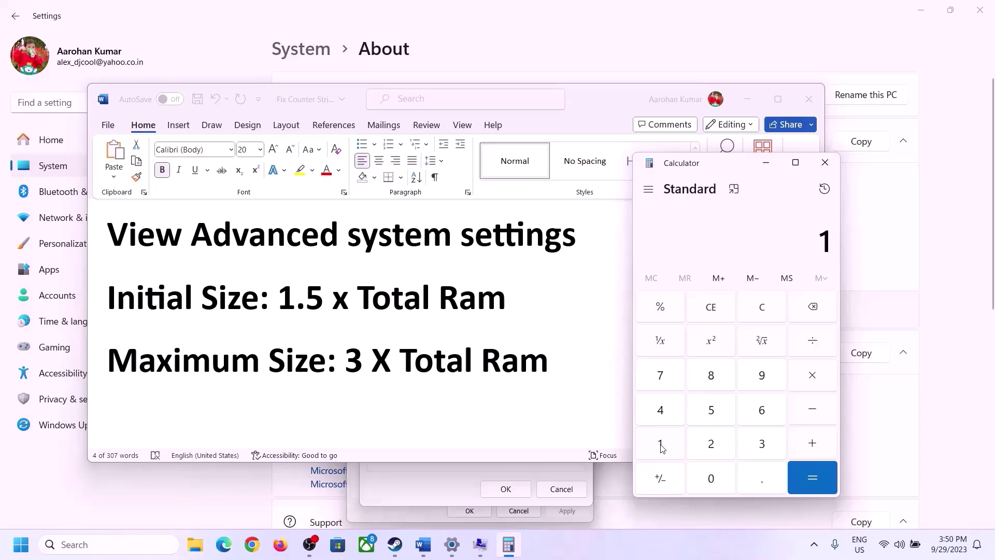
{"action": "left_click", "coordinate": [757, 415]}
{"action": "left_click", "coordinate": [764, 316]}
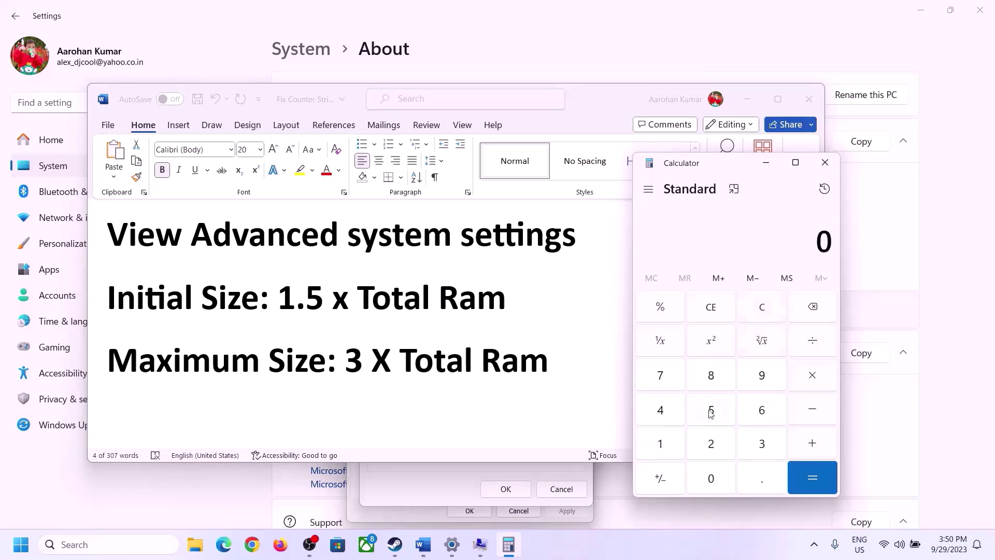
Convert the installed RAM to megabytes by calculating 16 × 1024.
{"action": "left_click", "coordinate": [669, 445]}
{"action": "left_click", "coordinate": [748, 413]}
{"action": "left_click", "coordinate": [812, 381]}
{"action": "left_click", "coordinate": [660, 446]}
{"action": "left_click", "coordinate": [712, 482]}
{"action": "left_click", "coordinate": [712, 446]}
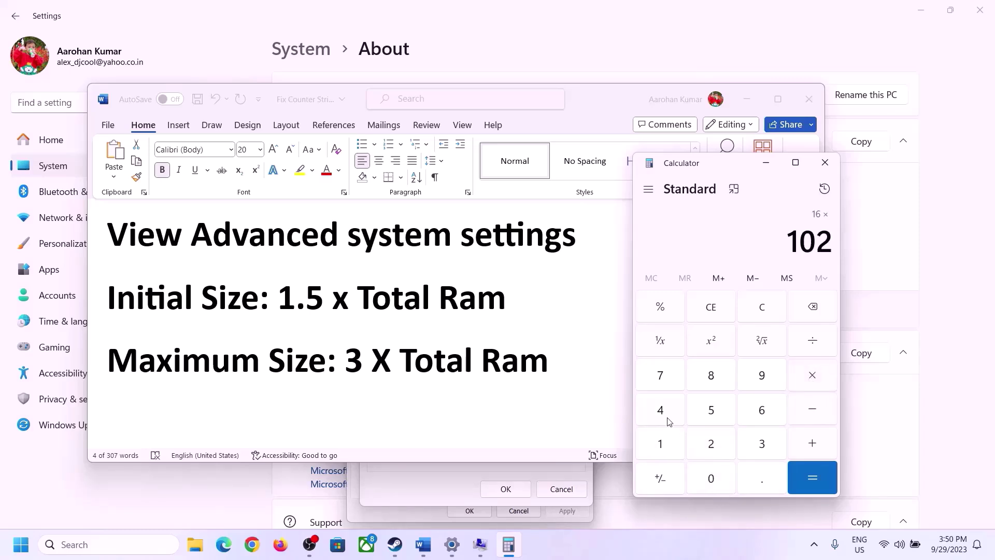
{"action": "left_click", "coordinate": [669, 418]}
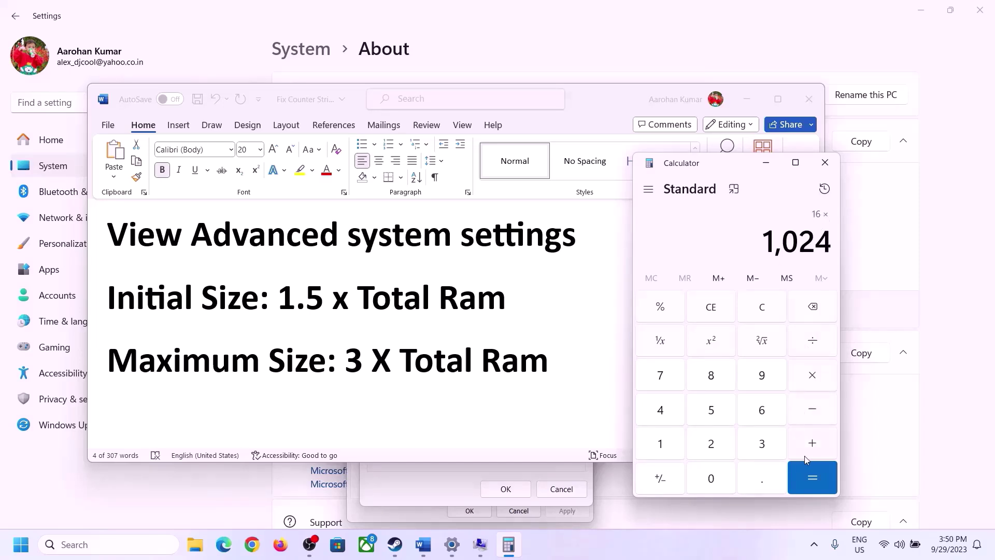
{"action": "left_click", "coordinate": [812, 478]}
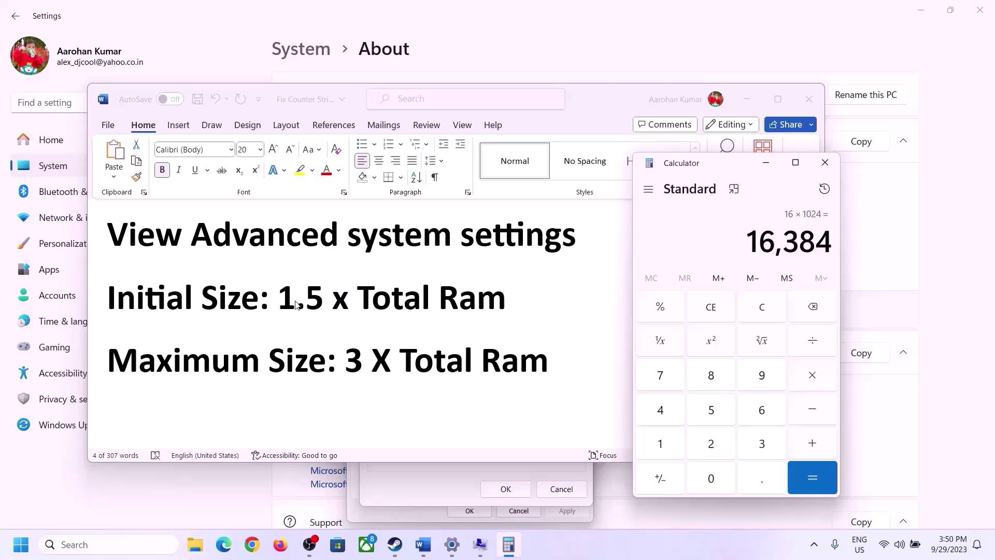
Multiply the RAM size in megabytes by 1.5 to work out the initial paging file size.
{"action": "left_click", "coordinate": [814, 381]}
{"action": "left_click", "coordinate": [661, 444]}
{"action": "left_click", "coordinate": [758, 489]}
{"action": "left_click", "coordinate": [716, 413]}
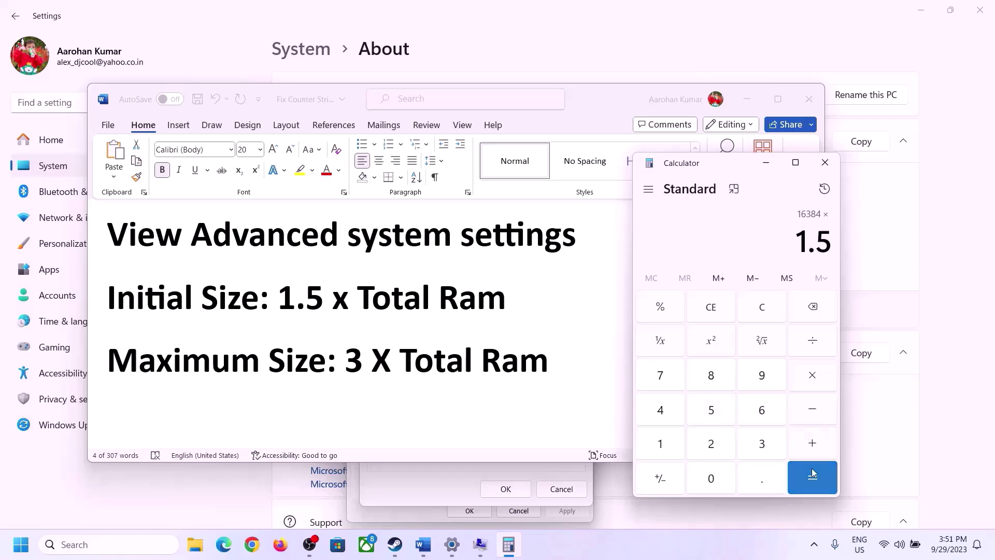
{"action": "left_click", "coordinate": [812, 473]}
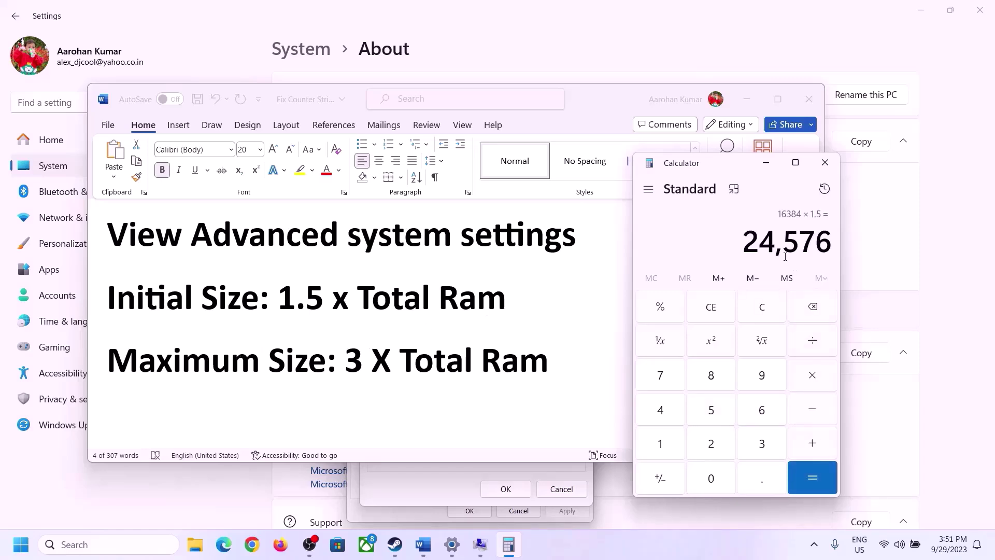
Set the custom initial paging file size for drive C: to 24576 MB in the Virtual Memory dialog.
{"action": "left_click", "coordinate": [482, 470]}
{"action": "left_click", "coordinate": [470, 336]}
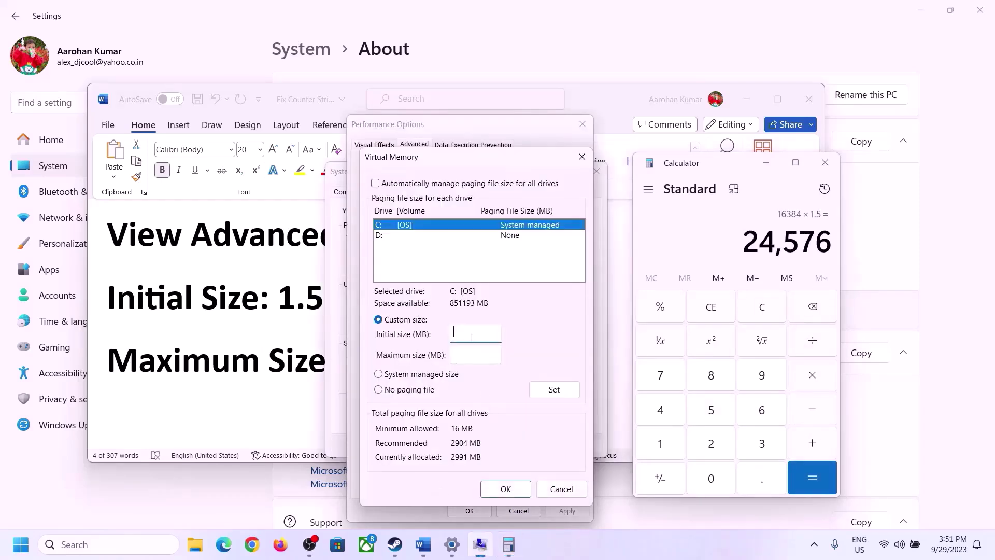
{"action": "type", "text": "24576"}
{"action": "left_click", "coordinate": [497, 355]}
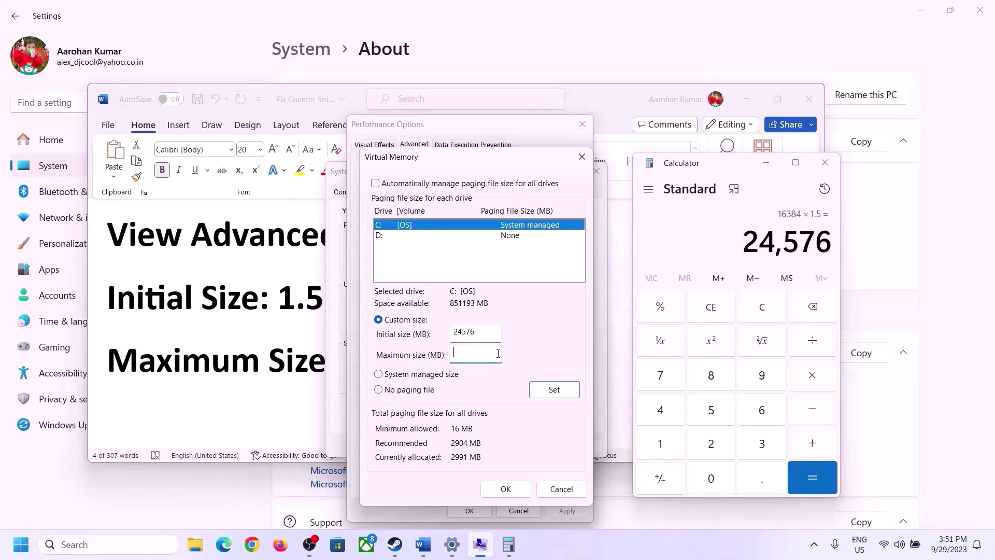
Check the maximum size formula in the notes, clear the calculator and recheck the installed RAM in the system information.
{"action": "left_click", "coordinate": [301, 364]}
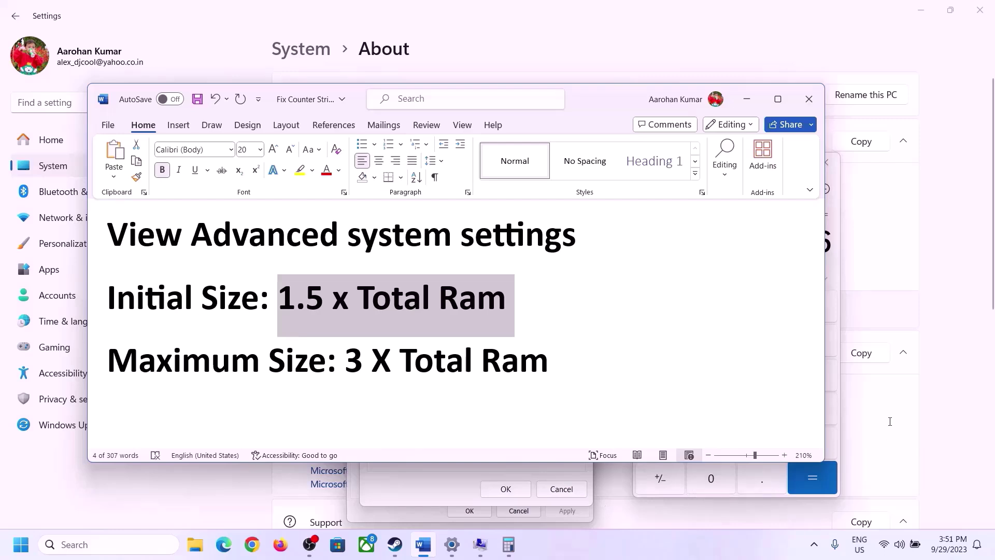
{"action": "left_click", "coordinate": [838, 281]}
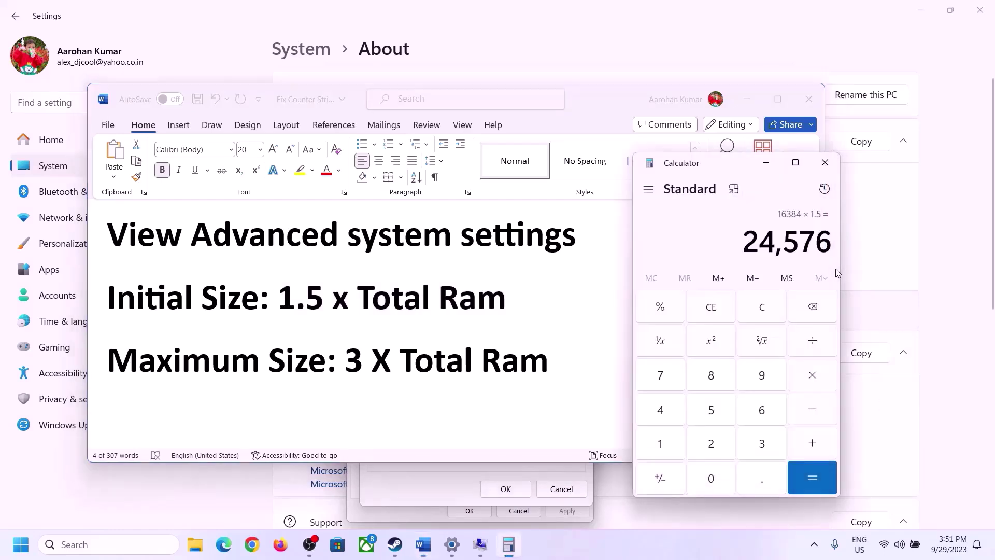
{"action": "left_click", "coordinate": [763, 308]}
{"action": "left_click", "coordinate": [453, 545]}
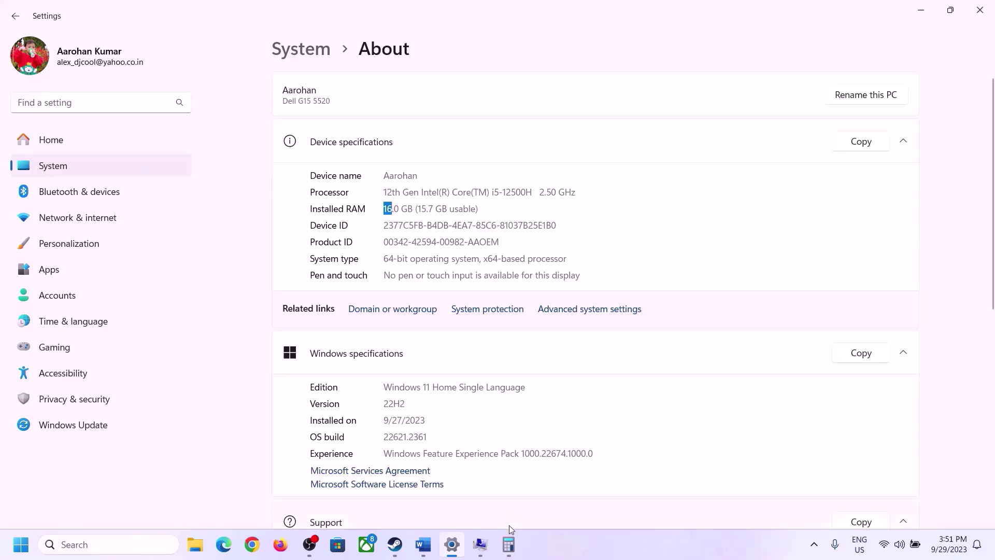
{"action": "left_click", "coordinate": [509, 543]}
Calculate 16 × 1024 again to get the installed RAM in megabytes.
{"action": "left_click", "coordinate": [669, 441]}
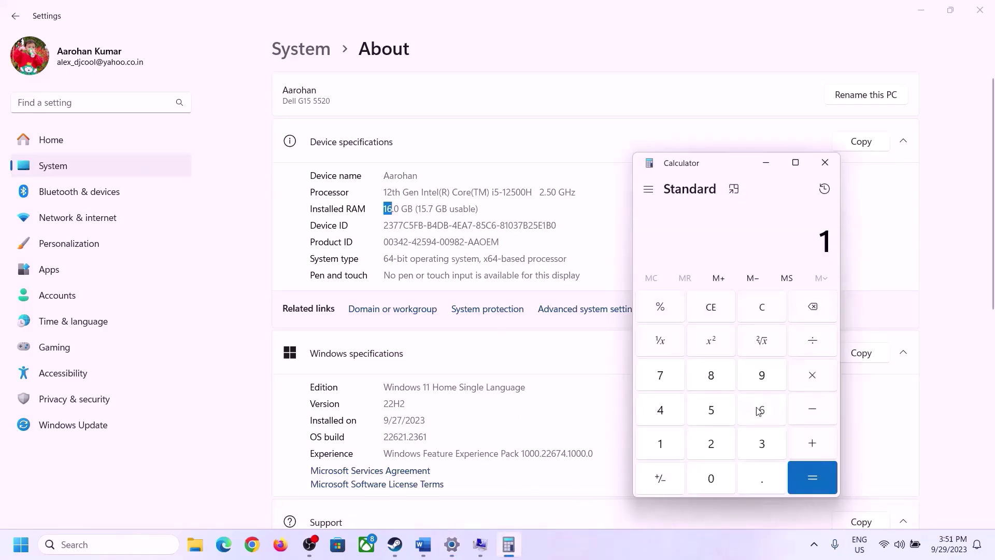
{"action": "left_click", "coordinate": [760, 410]}
{"action": "left_click", "coordinate": [811, 374]}
{"action": "left_click", "coordinate": [666, 441]}
{"action": "left_click", "coordinate": [705, 475]}
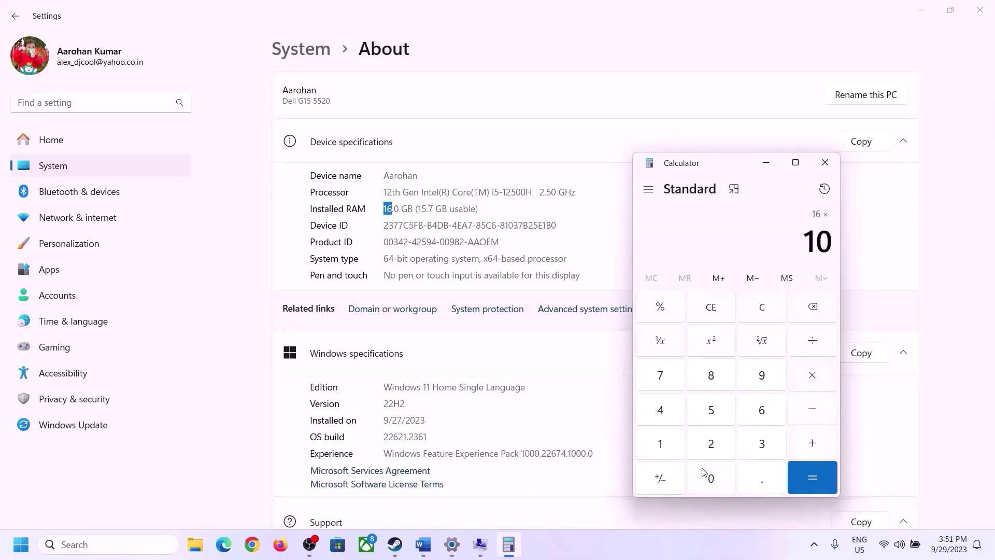
{"action": "left_click", "coordinate": [711, 442]}
{"action": "left_click", "coordinate": [664, 414]}
{"action": "left_click", "coordinate": [809, 480]}
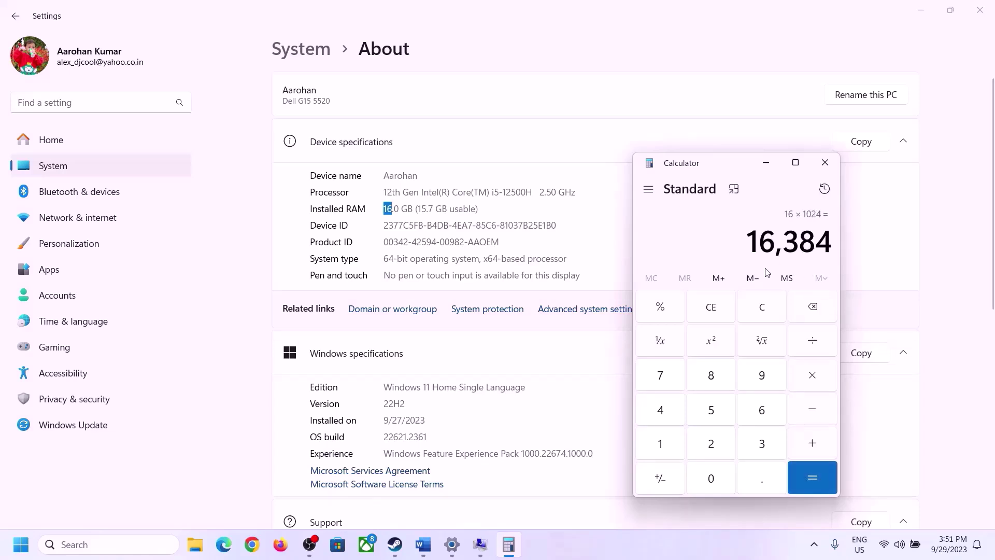
Consult the maximum size formula in the notes and multiply the RAM in megabytes by 3.
{"action": "left_click", "coordinate": [423, 544]}
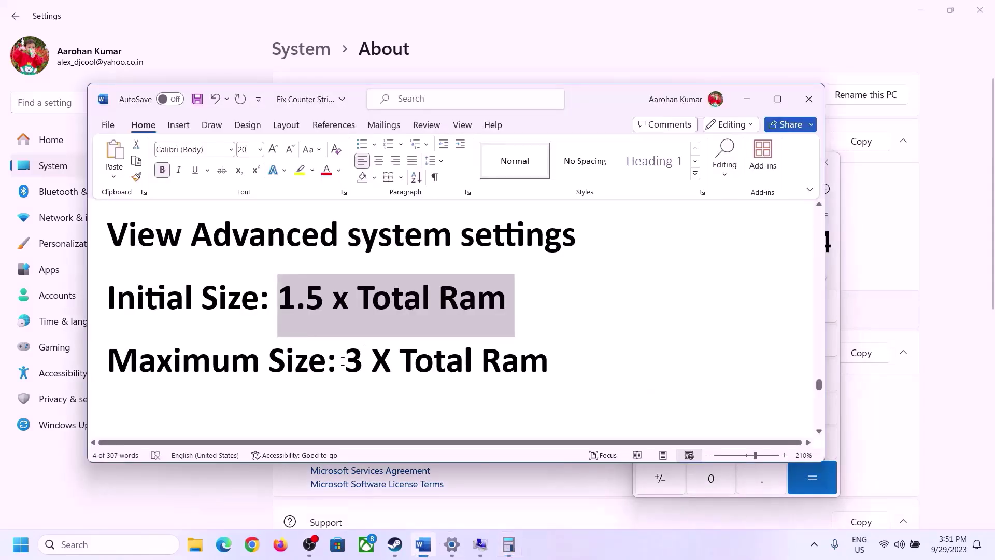
{"action": "left_click", "coordinate": [509, 544]}
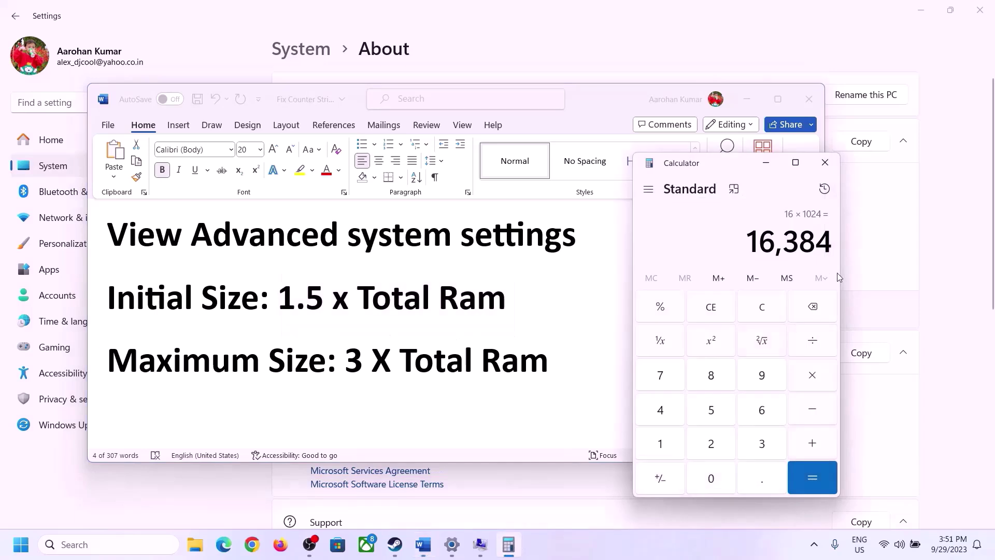
{"action": "left_click", "coordinate": [811, 376]}
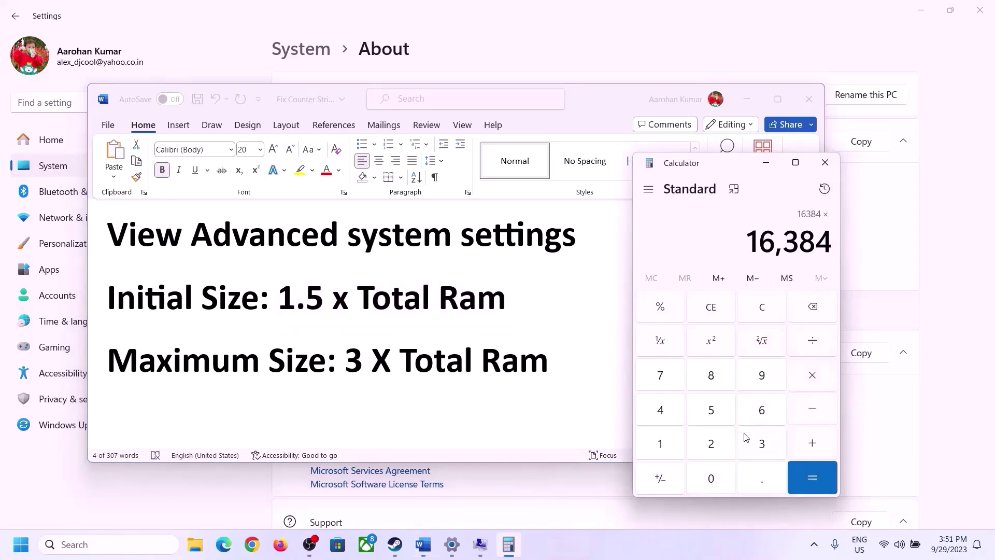
{"action": "left_click", "coordinate": [753, 445]}
{"action": "left_click", "coordinate": [820, 475]}
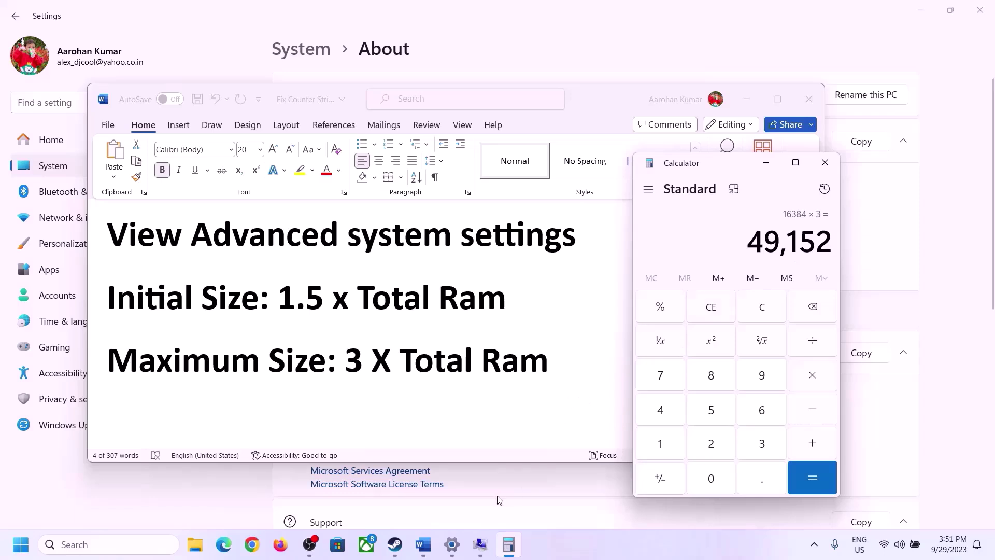
Set the maximum paging file size for drive C: to 49152 MB, assign the custom size and confirm the Virtual Memory change.
{"action": "left_click", "coordinate": [451, 477]}
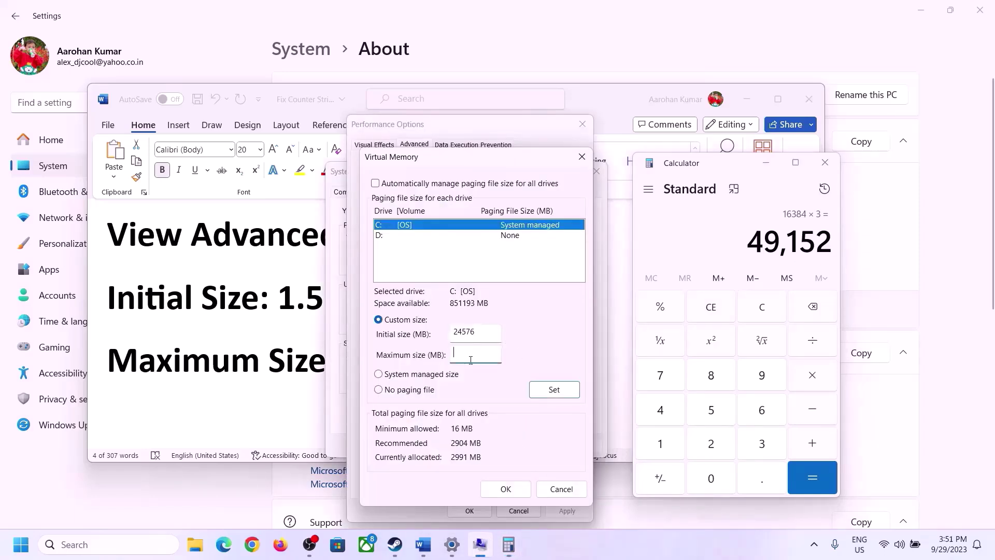
{"action": "type", "text": "49152"}
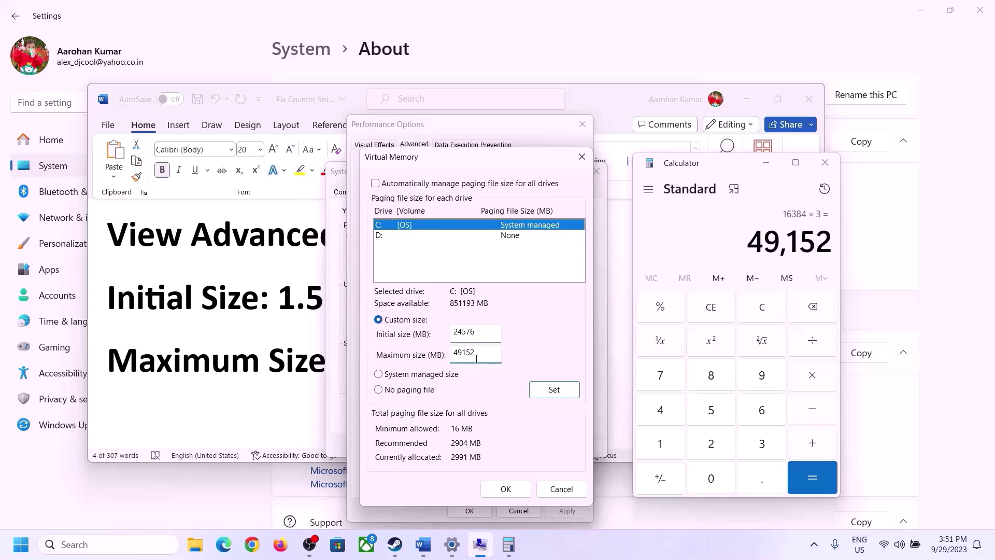
{"action": "left_click", "coordinate": [555, 390]}
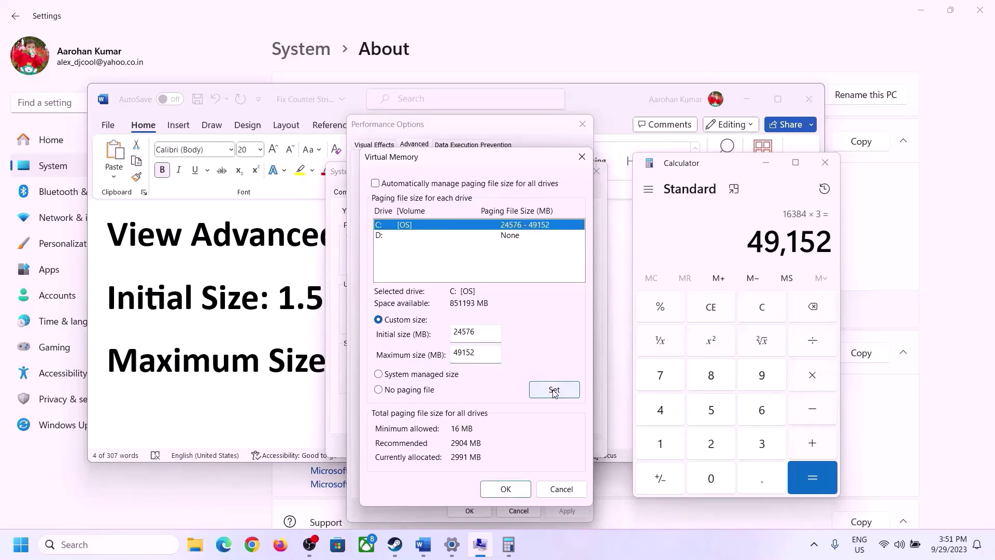
{"action": "left_click", "coordinate": [508, 488]}
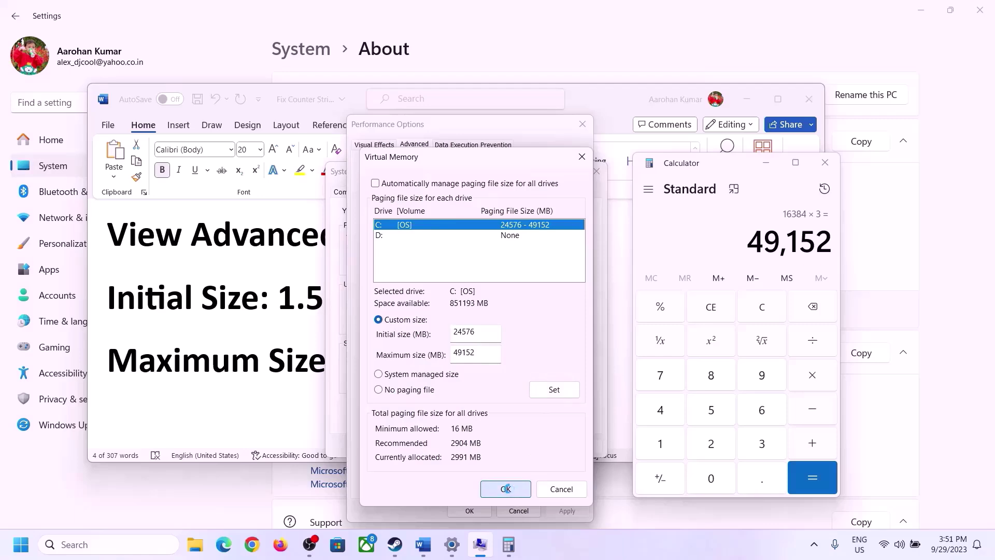
{"action": "left_click", "coordinate": [617, 321]}
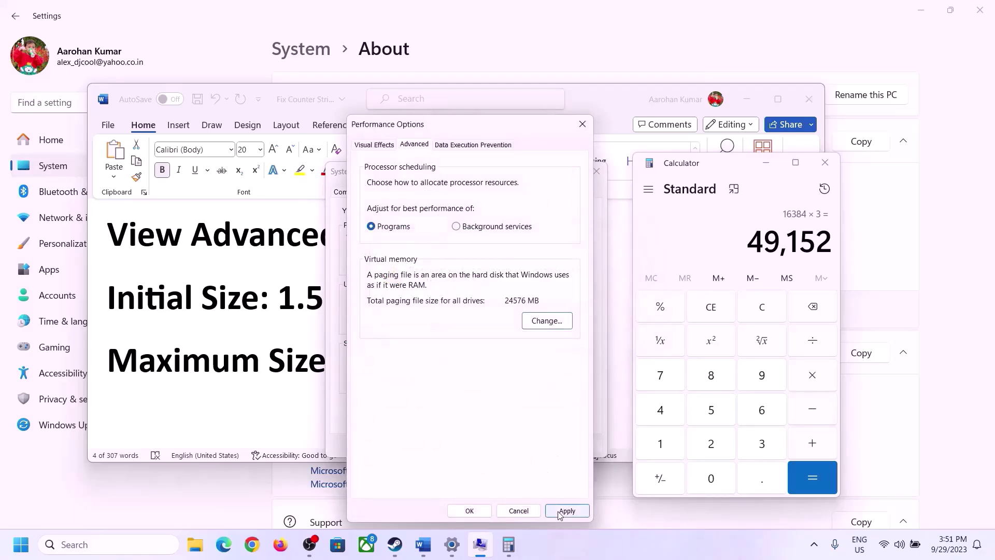
Accept and close Performance Options and System Properties, and dismiss the restart prompt without restarting.
{"action": "left_click", "coordinate": [470, 511]}
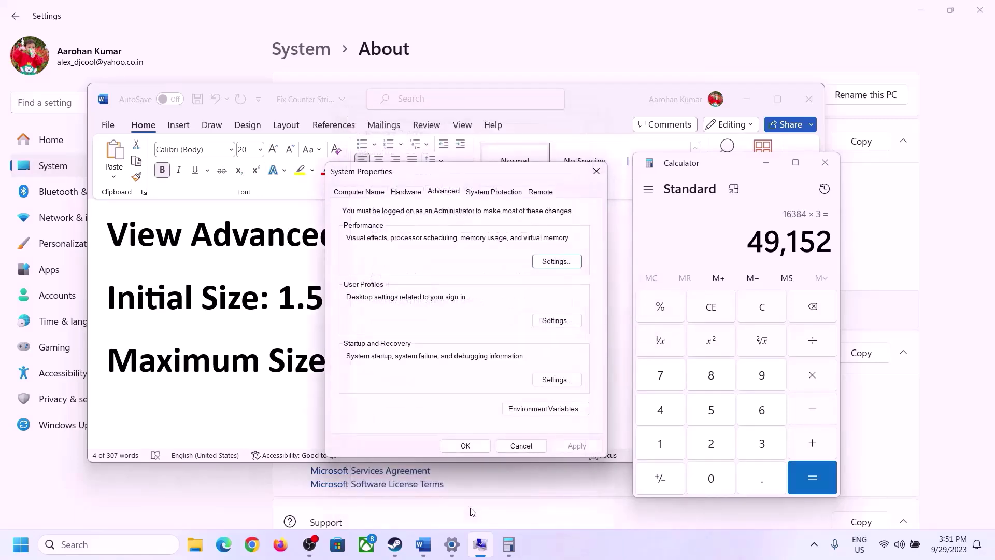
{"action": "left_click", "coordinate": [471, 445]}
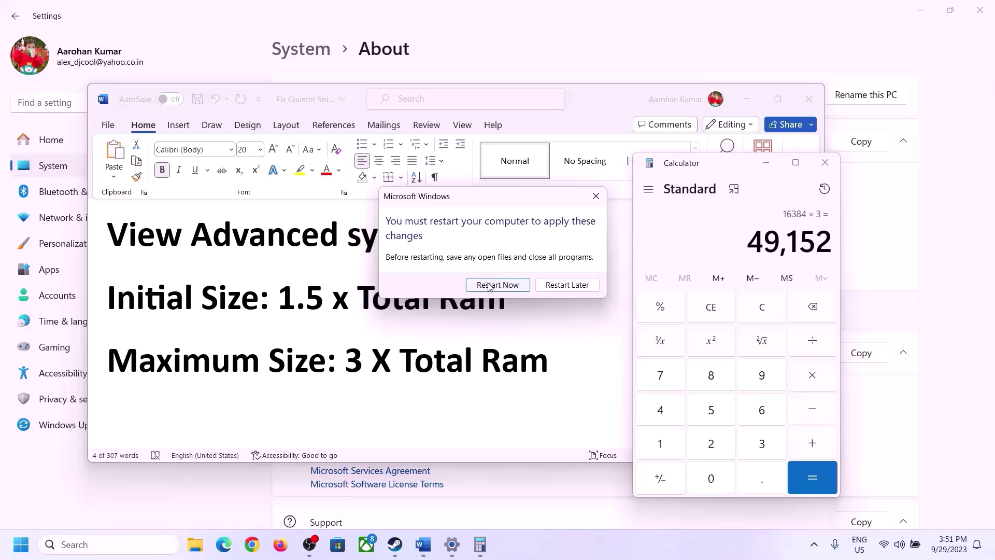
{"action": "left_click", "coordinate": [596, 197]}
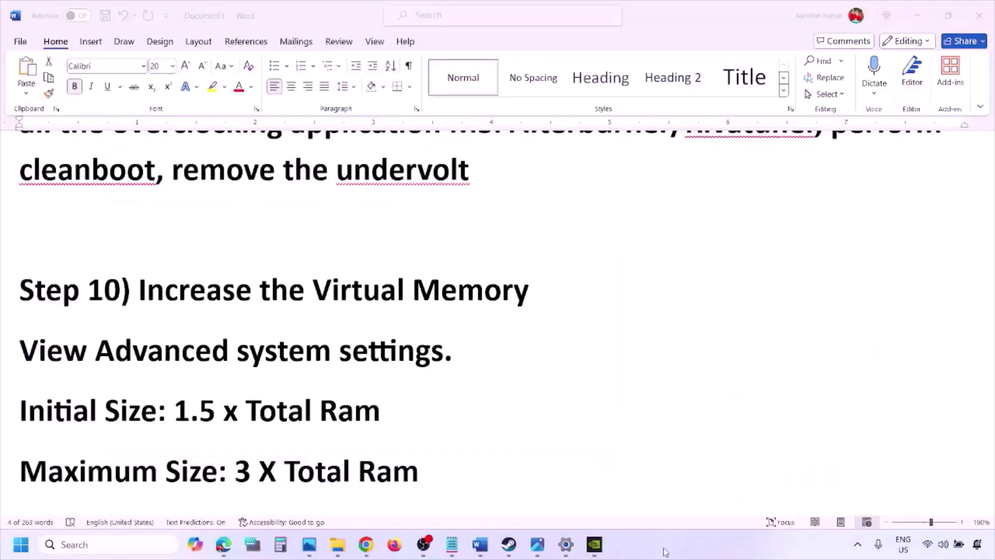
Highlight "Update BIOS" under Step 11 in the Word troubleshooting notes, then clear the selection.
{"action": "scroll", "coordinate": [343, 373], "scroll_direction": "down", "scroll_amount": 4}
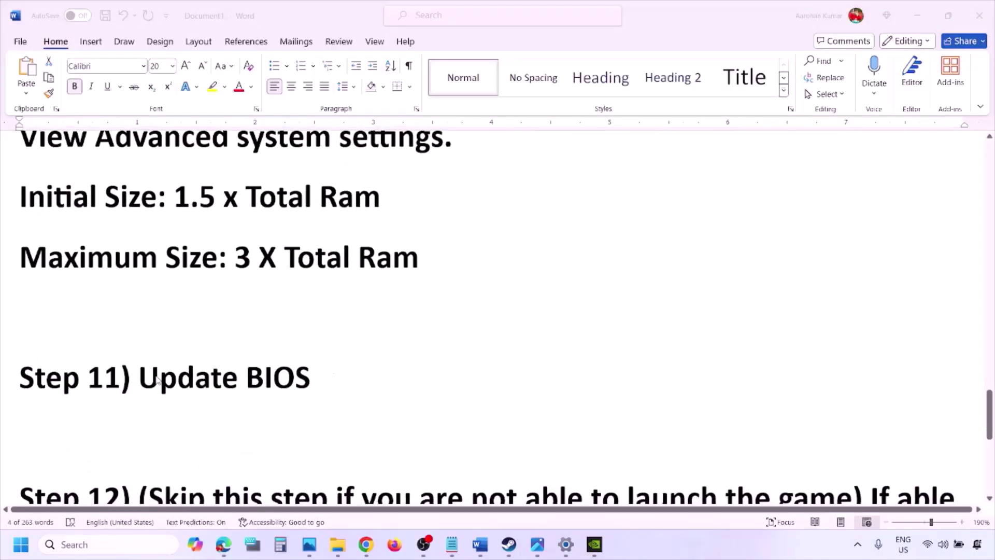
{"action": "left_click", "coordinate": [158, 380]}
{"action": "left_click_drag", "start_coordinate": [138, 379], "coordinate": [335, 377]}
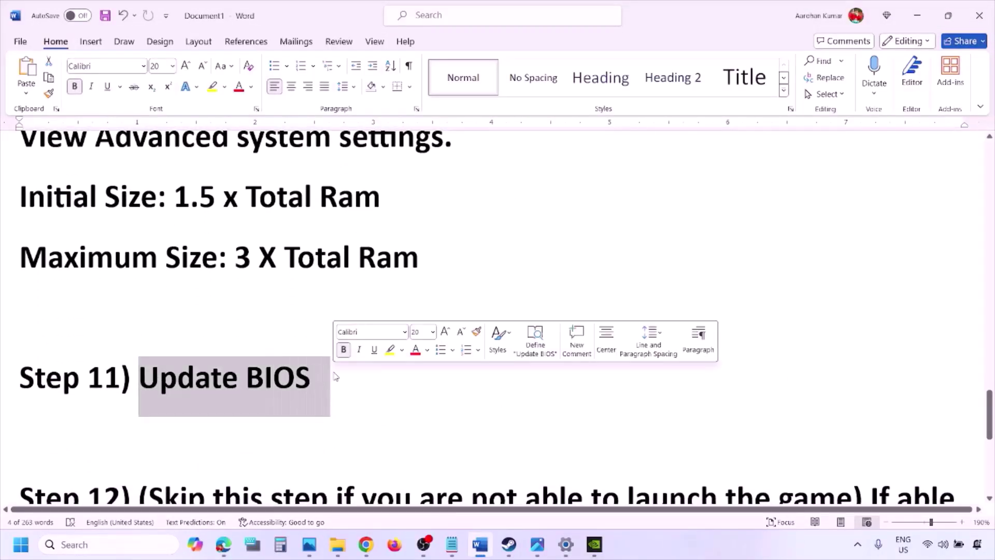
{"action": "left_click", "coordinate": [336, 377]}
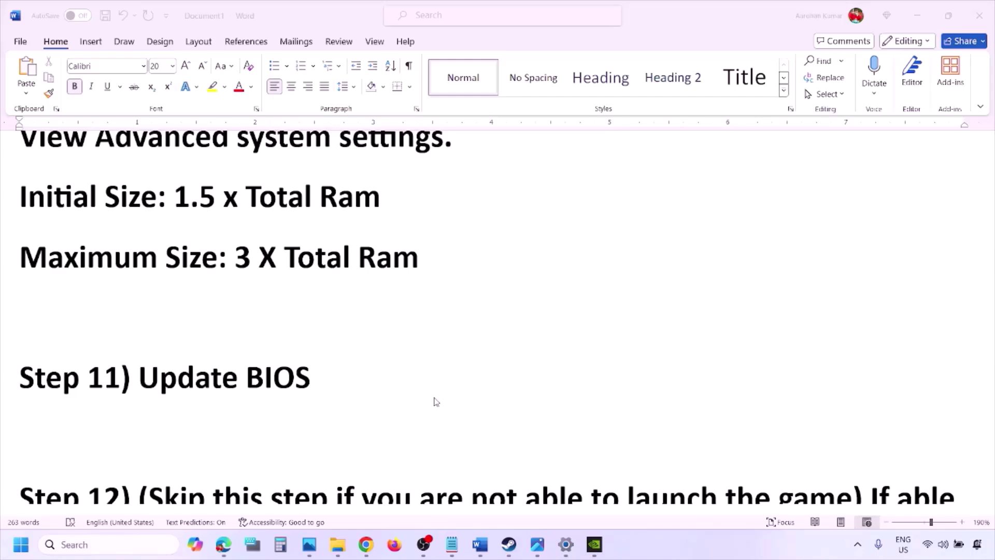
Highlight the Step 12 advice on Windowed mode, lower video settings and a medium/low graphics preset passage by passage.
{"action": "scroll", "coordinate": [436, 402], "scroll_direction": "down", "scroll_amount": 5}
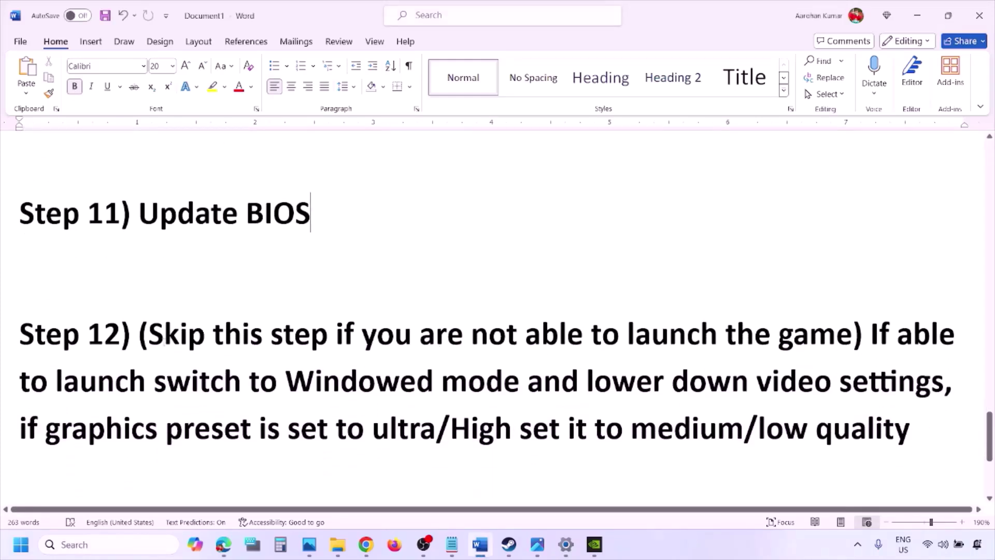
{"action": "left_click_drag", "start_coordinate": [150, 337], "coordinate": [948, 382]}
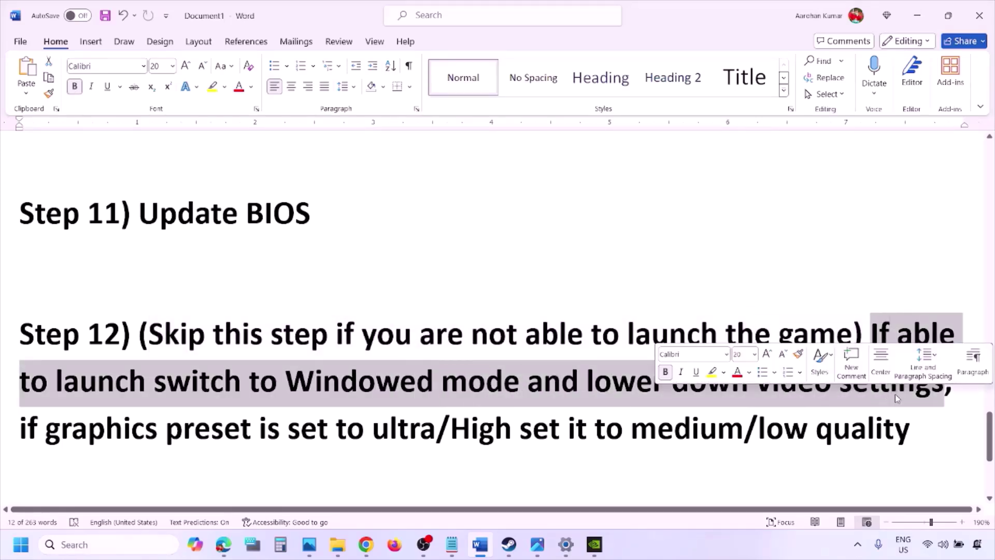
{"action": "left_click_drag", "start_coordinate": [54, 429], "coordinate": [544, 442]}
{"action": "left_click", "coordinate": [601, 439]}
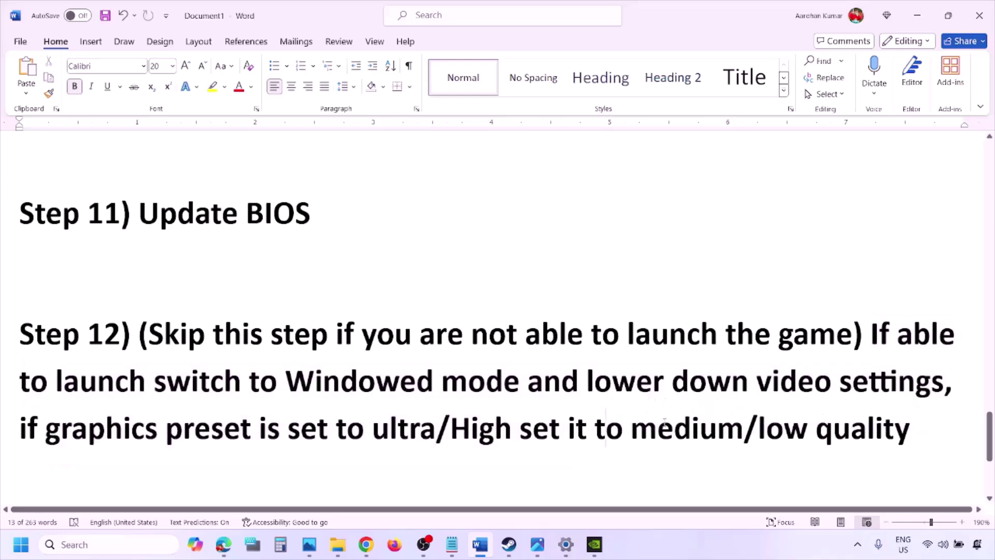
{"action": "left_click_drag", "start_coordinate": [662, 423], "coordinate": [908, 430]}
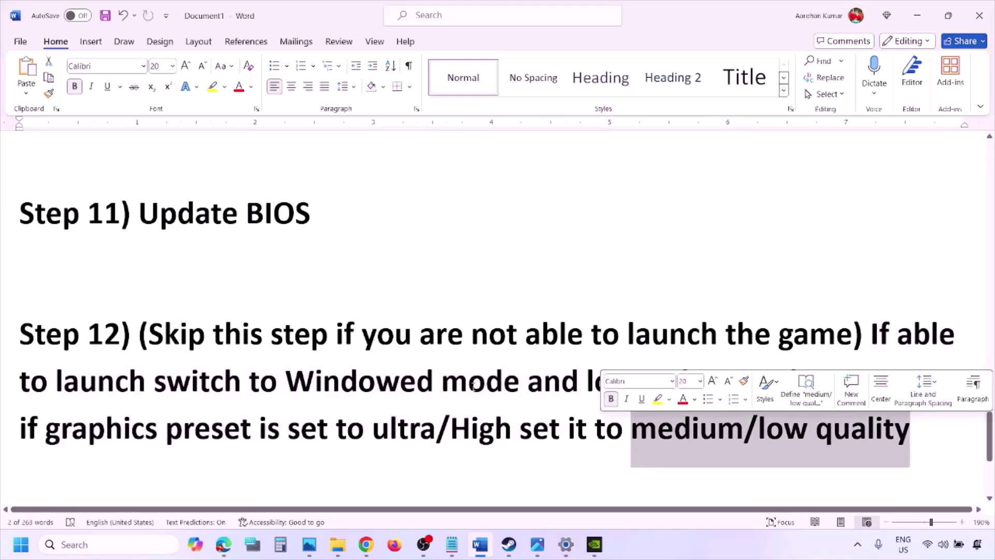
{"action": "left_click", "coordinate": [471, 385]}
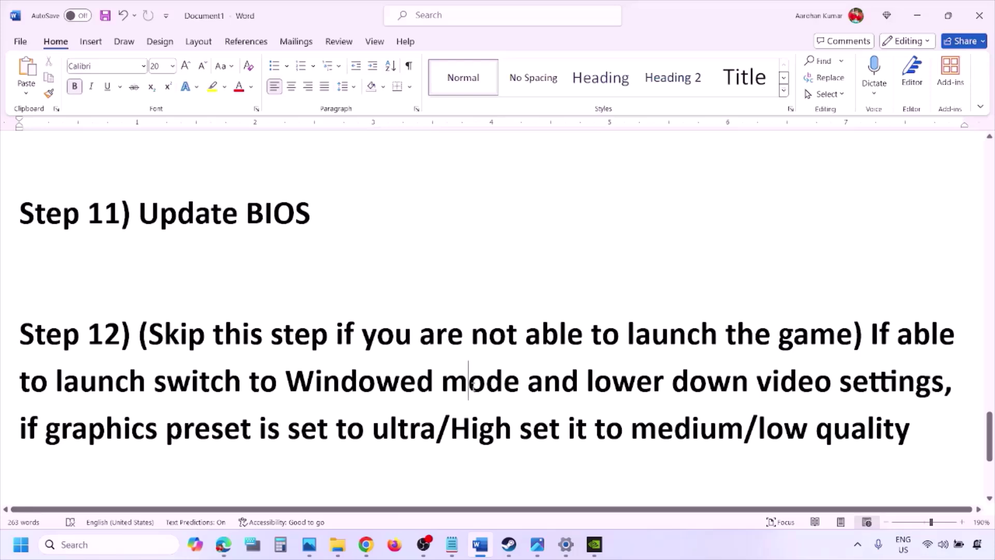